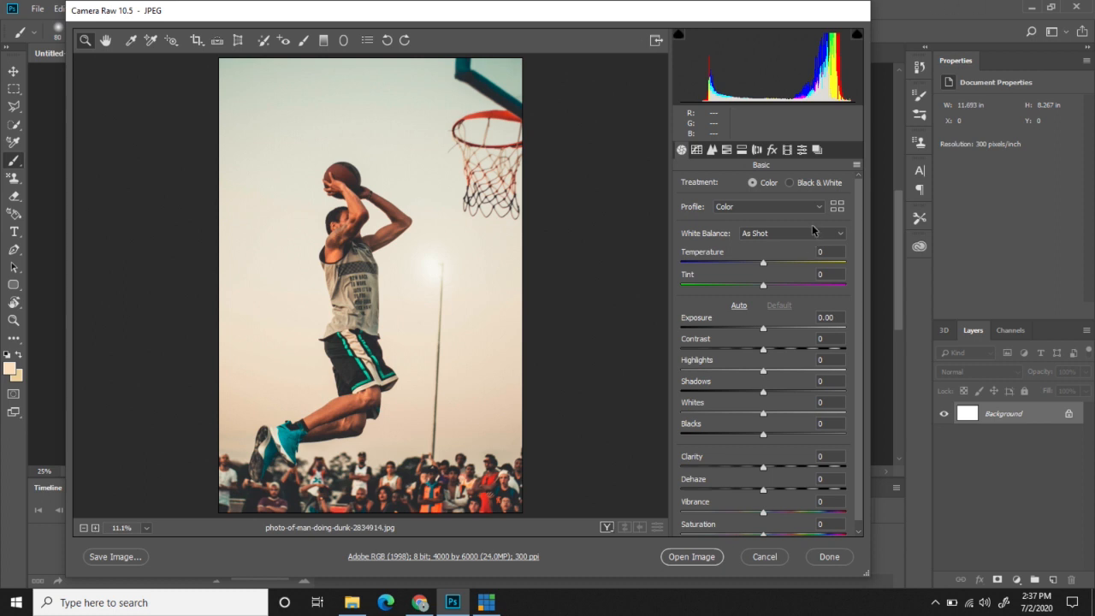
# Set the photo's Temperature to -31, Exposure to -0.90, Highlights to +84 and Shadows to +42, and open the image for editing.
pyautogui.moveTo(762, 269); pyautogui.dragTo(735, 265)
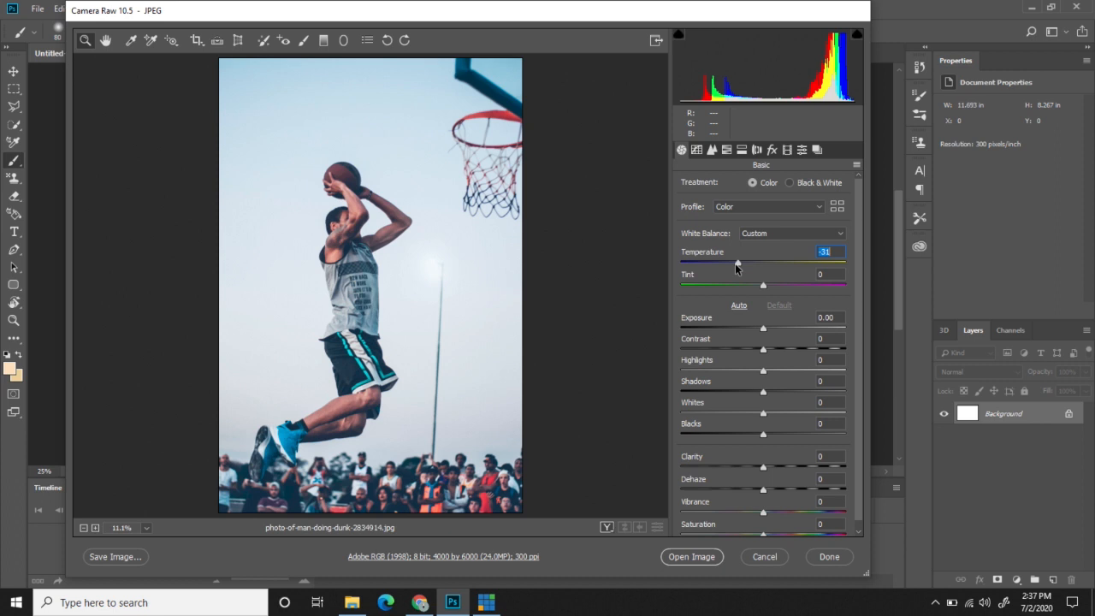
pyautogui.moveTo(765, 330); pyautogui.dragTo(749, 332)
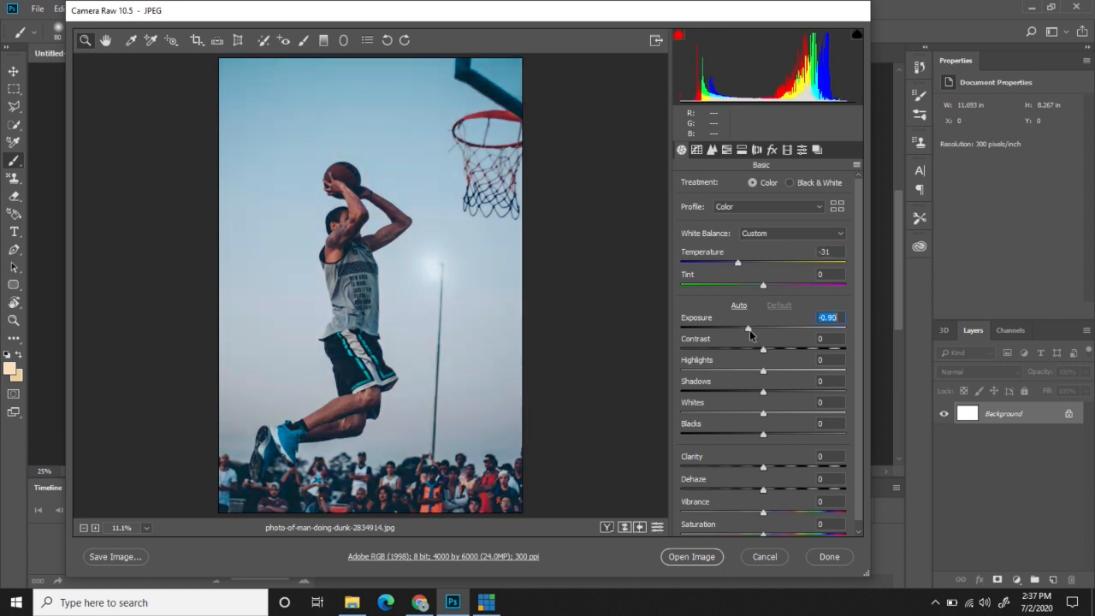
pyautogui.moveTo(763, 373); pyautogui.dragTo(832, 373)
pyautogui.moveTo(763, 389); pyautogui.dragTo(796, 388)
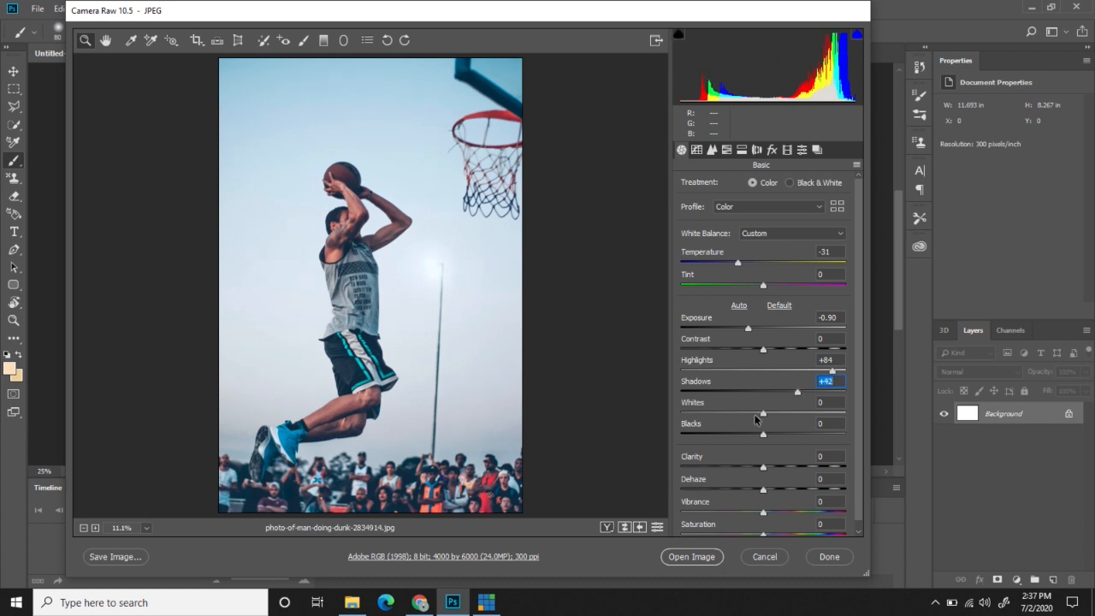
pyautogui.click(693, 558)
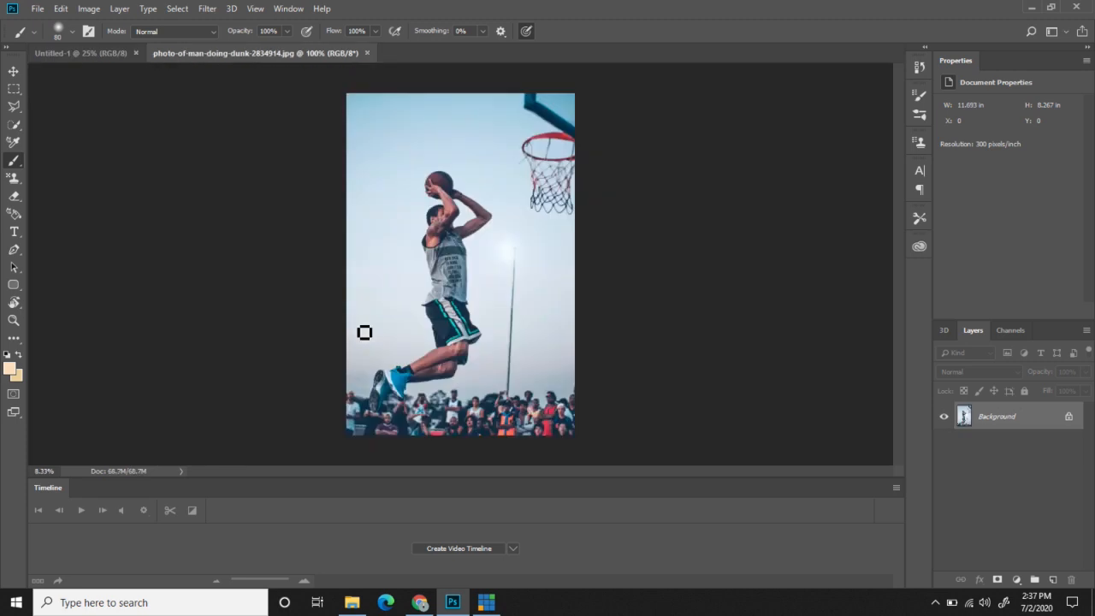
# Unlock the photo's Background layer and use Quick Selection to select the ball and the player's head, arms and torso.
pyautogui.click(1069, 418)
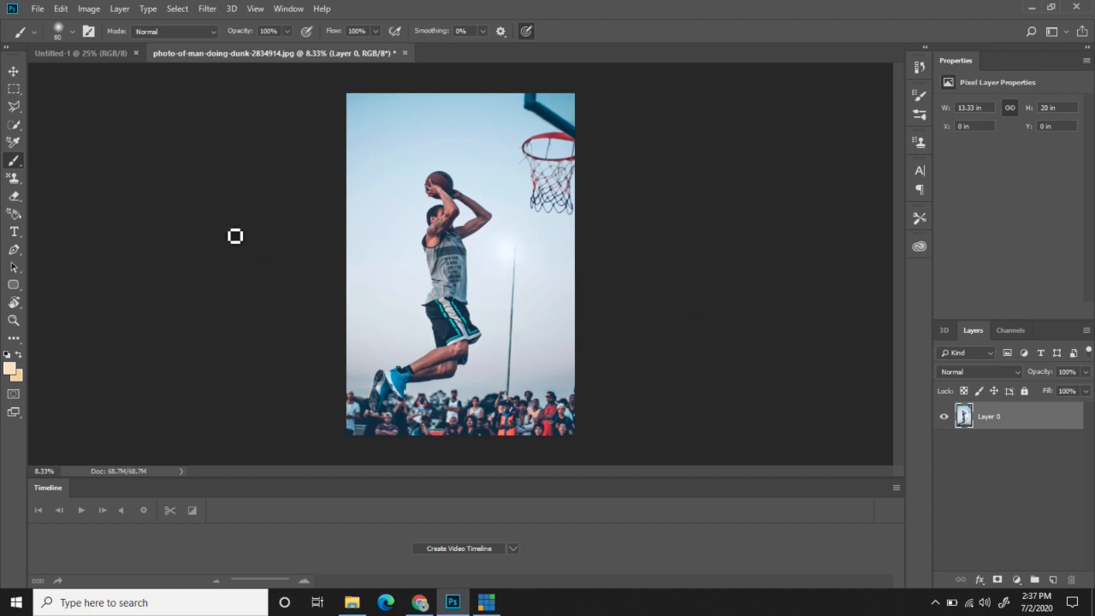
pyautogui.click(16, 126)
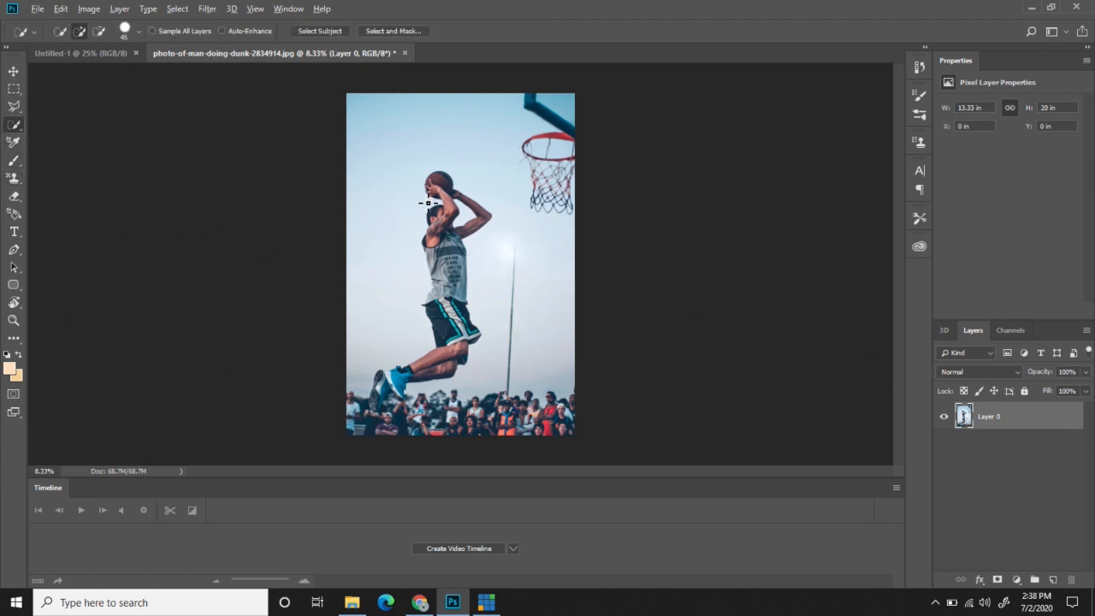
pyautogui.scroll(8, 428, 203)
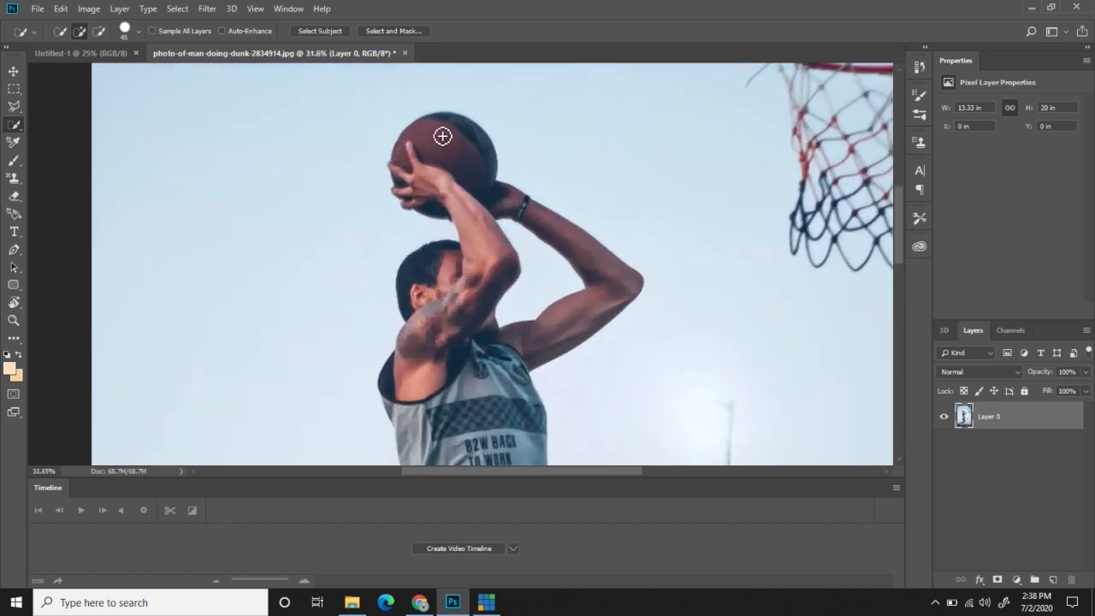
pyautogui.moveTo(436, 171)
pyautogui.mouseDown()
pyautogui.moveTo(451, 142)
pyautogui.moveTo(477, 233)
pyautogui.moveTo(453, 308)
pyautogui.moveTo(450, 278)
pyautogui.moveTo(431, 291)
pyautogui.moveTo(451, 267)
pyautogui.moveTo(430, 304)
pyautogui.moveTo(423, 366)
pyautogui.moveTo(566, 239)
pyautogui.moveTo(559, 229)
pyautogui.moveTo(549, 253)
pyautogui.moveTo(496, 292)
pyautogui.moveTo(488, 285)
pyautogui.moveTo(489, 362)
pyautogui.mouseUp()
pyautogui.scroll(-4, 560, 237)
pyautogui.scroll(-2, 456, 276)
pyautogui.moveTo(457, 276); pyautogui.dragTo(440, 318)
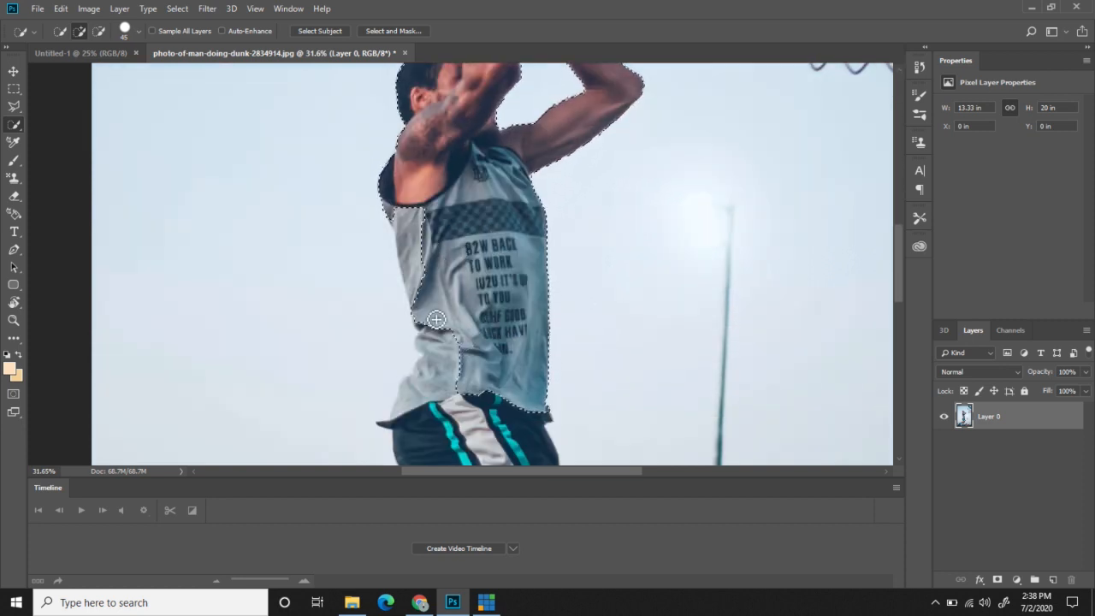
# Extend the selection over the rest of the shirt and part of the shorts, subtracting the sky caught beneath the shirt hem.
pyautogui.scroll(-2, 427, 222)
pyautogui.moveTo(427, 223)
pyautogui.mouseDown()
pyautogui.moveTo(392, 183)
pyautogui.moveTo(411, 200)
pyautogui.moveTo(431, 271)
pyautogui.moveTo(414, 341)
pyautogui.moveTo(441, 340)
pyautogui.moveTo(404, 370)
pyautogui.mouseUp()
pyautogui.scroll(5, 404, 370)
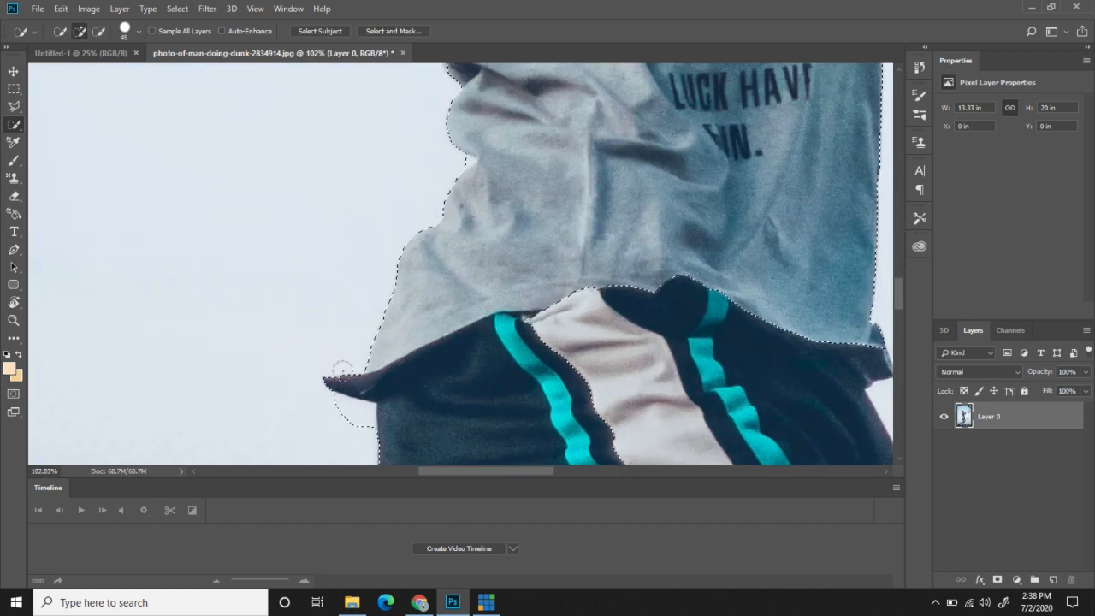
pyautogui.scroll(-5, 392, 387)
pyautogui.scroll(-2, 434, 371)
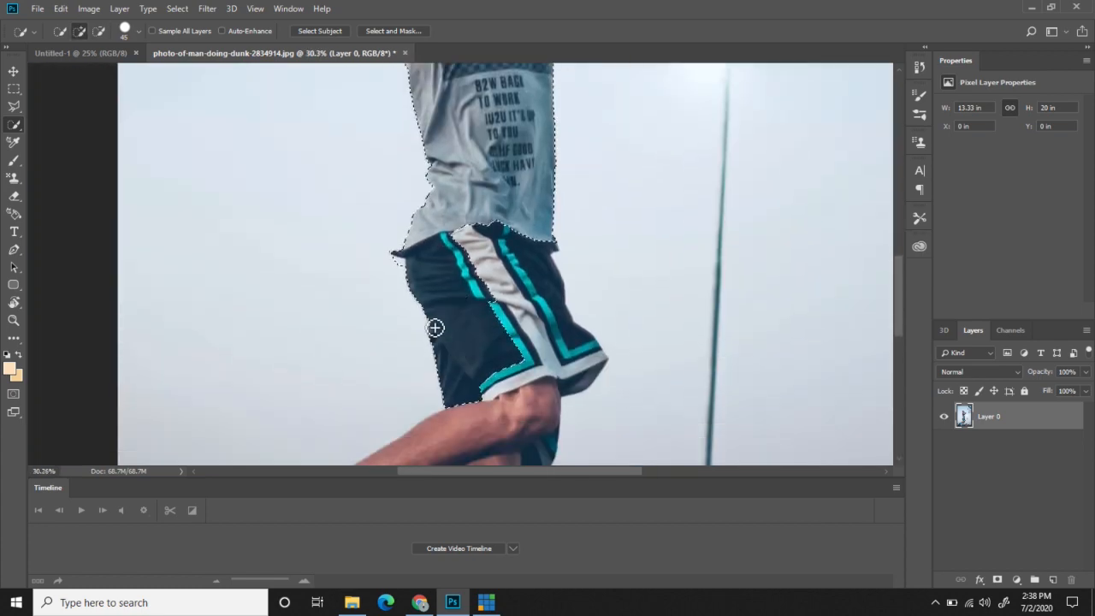
pyautogui.scroll(3, 430, 325)
pyautogui.scroll(1, 404, 234)
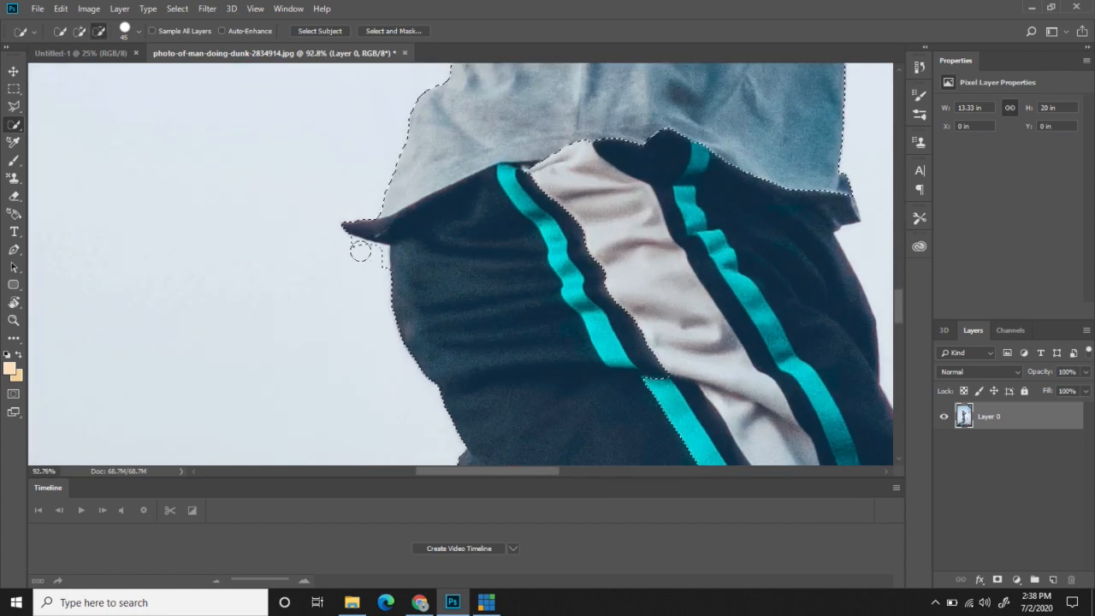
pyautogui.keyDown('alt'); pyautogui.click(364, 253); pyautogui.keyUp('alt')
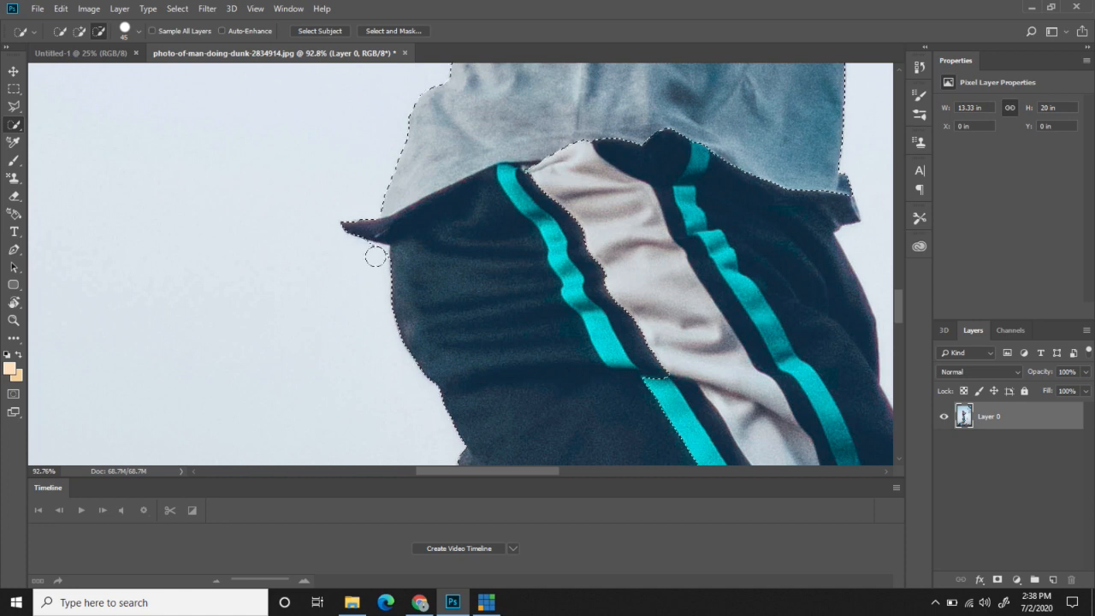
# Add the remaining shorts and both of the player's legs down to the ankle to the selection.
pyautogui.scroll(-3, 381, 246)
pyautogui.scroll(-1, 435, 250)
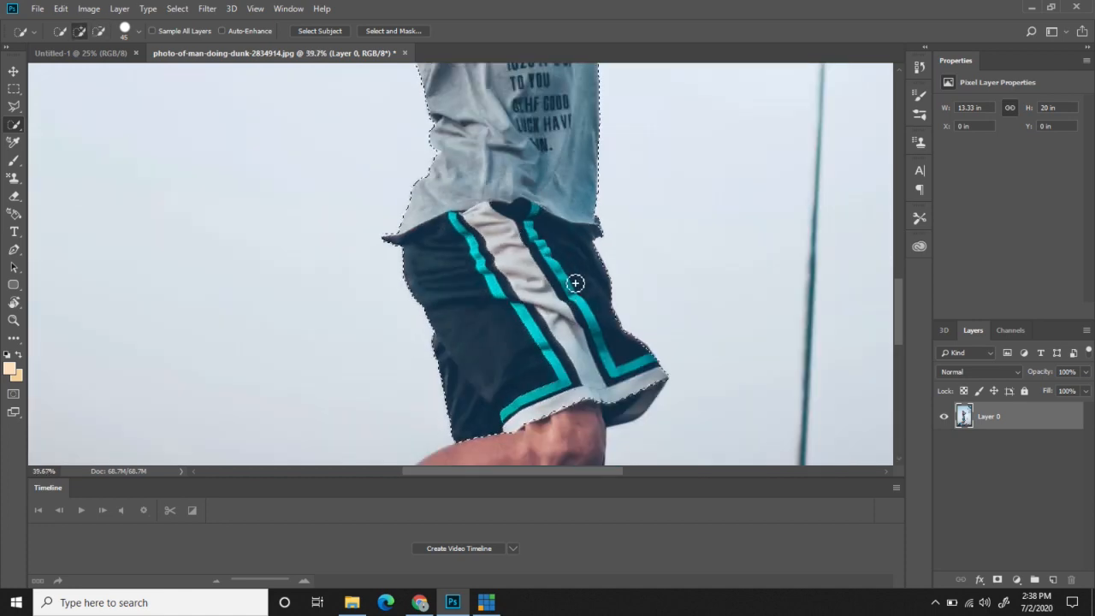
pyautogui.scroll(-3, 573, 299)
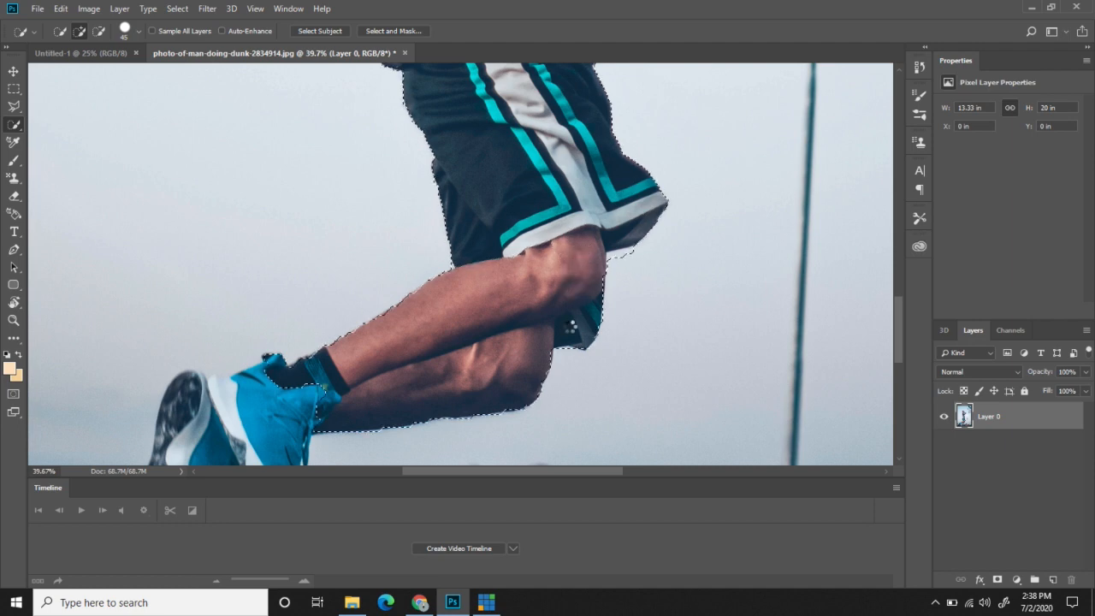
# Subtract the patch of sky between the shorts' rear hem and the knee from the selection, using a smaller brush.
pyautogui.scroll(5, 624, 276)
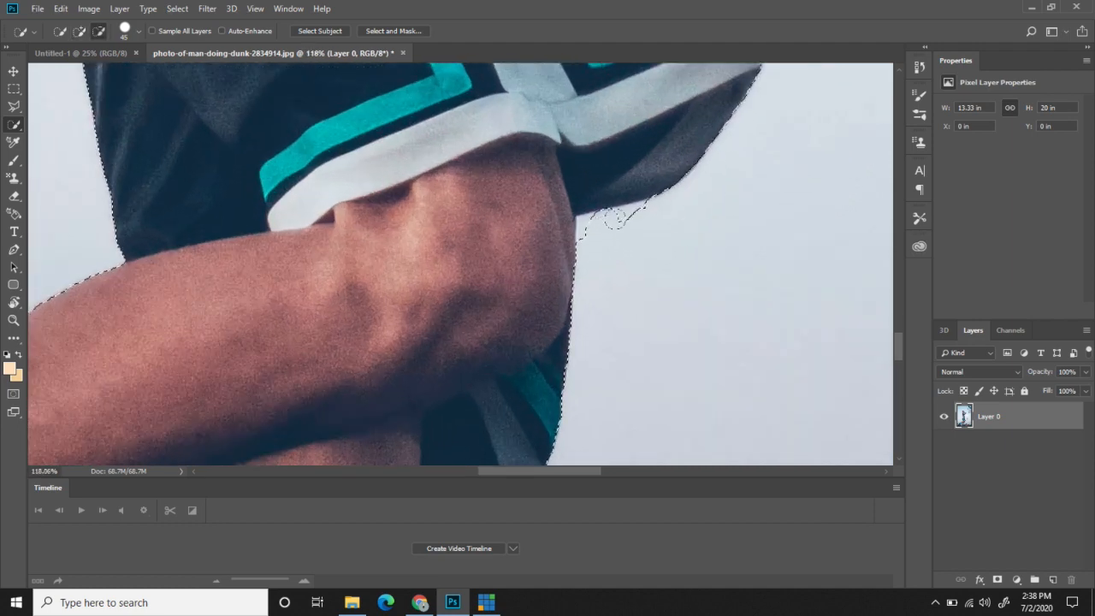
pyautogui.click(592, 228)
pyautogui.press('[')
pyautogui.press('[')
pyautogui.press('[')
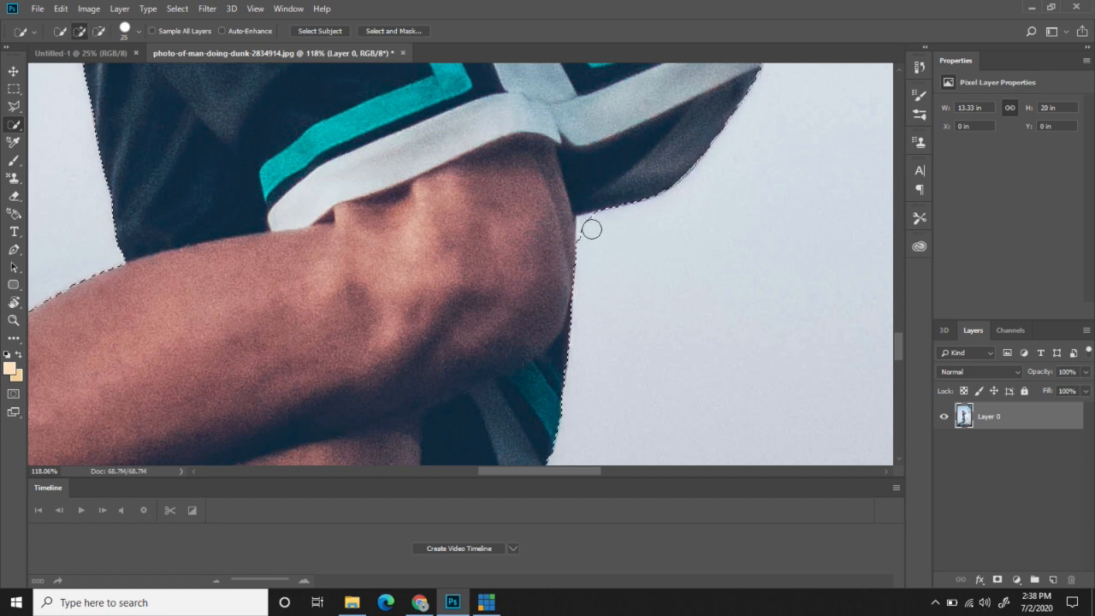
pyautogui.press('[')
pyautogui.press('alt')
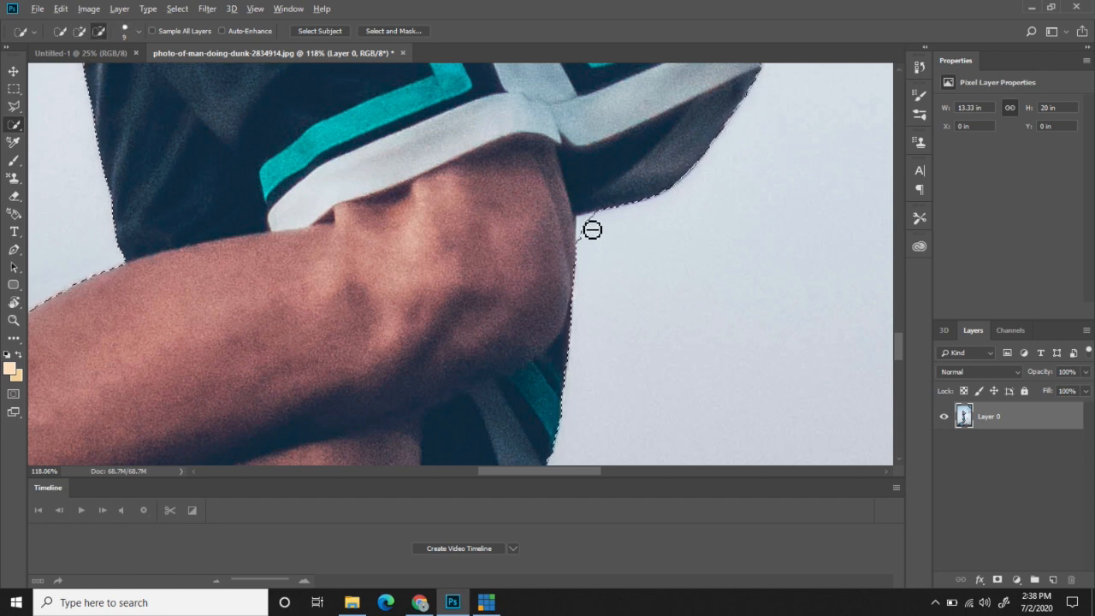
pyautogui.scroll(3, 590, 234)
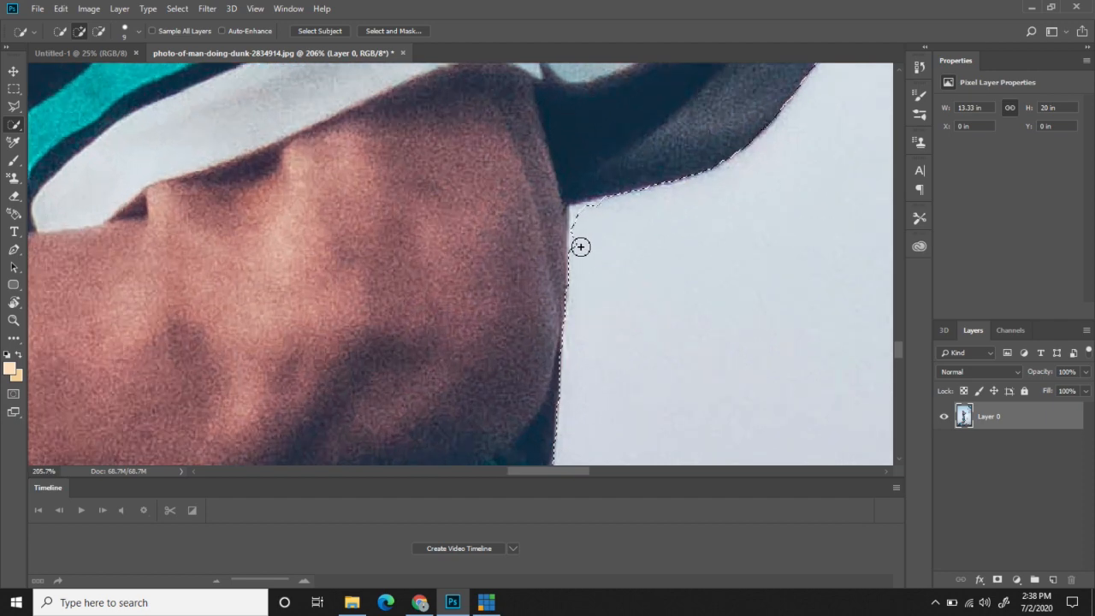
pyautogui.press('alt')
pyautogui.moveTo(586, 237)
pyautogui.mouseDown()
pyautogui.moveTo(584, 278)
pyautogui.moveTo(597, 220)
pyautogui.mouseUp()
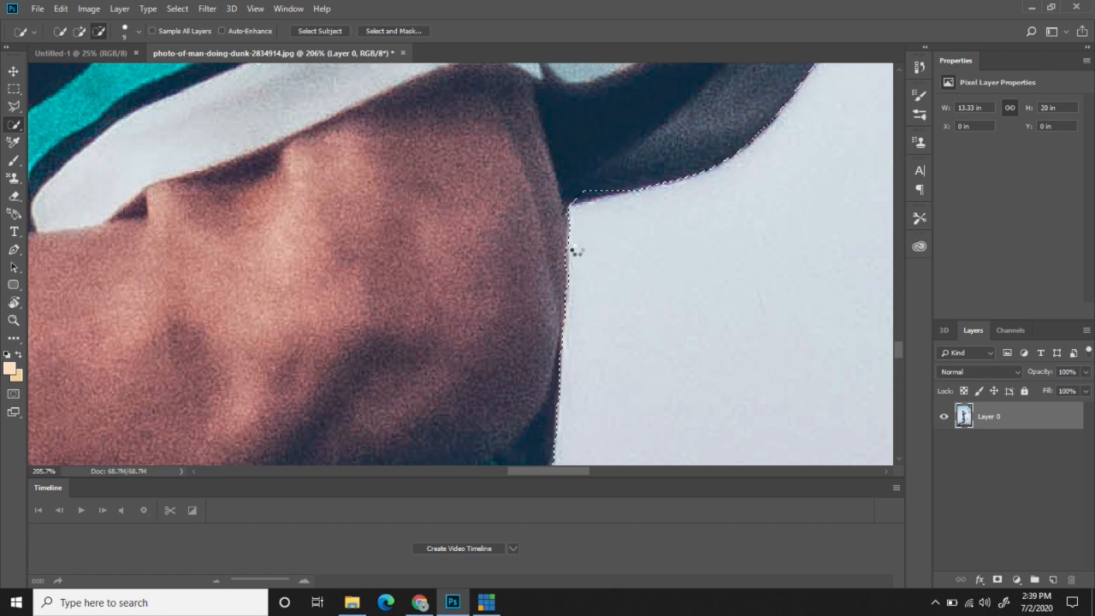
# Add both of the player's shoes, including the soles, to the selection.
pyautogui.scroll(-8, 596, 320)
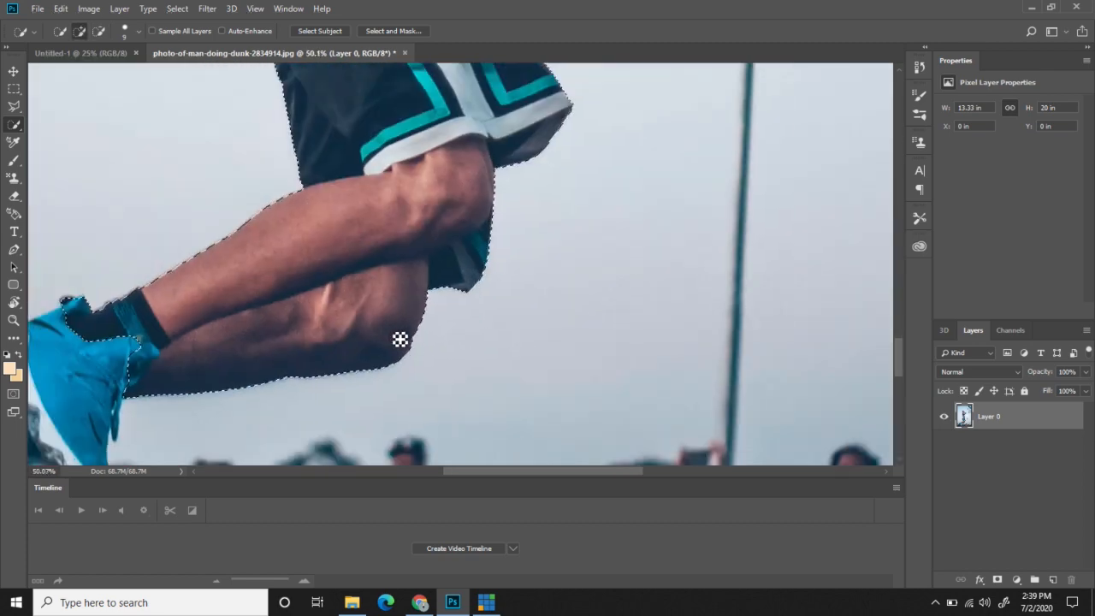
pyautogui.scroll(-3, 399, 340)
pyautogui.moveTo(276, 261)
pyautogui.mouseDown()
pyautogui.moveTo(224, 291)
pyautogui.moveTo(229, 263)
pyautogui.moveTo(203, 285)
pyautogui.mouseUp()
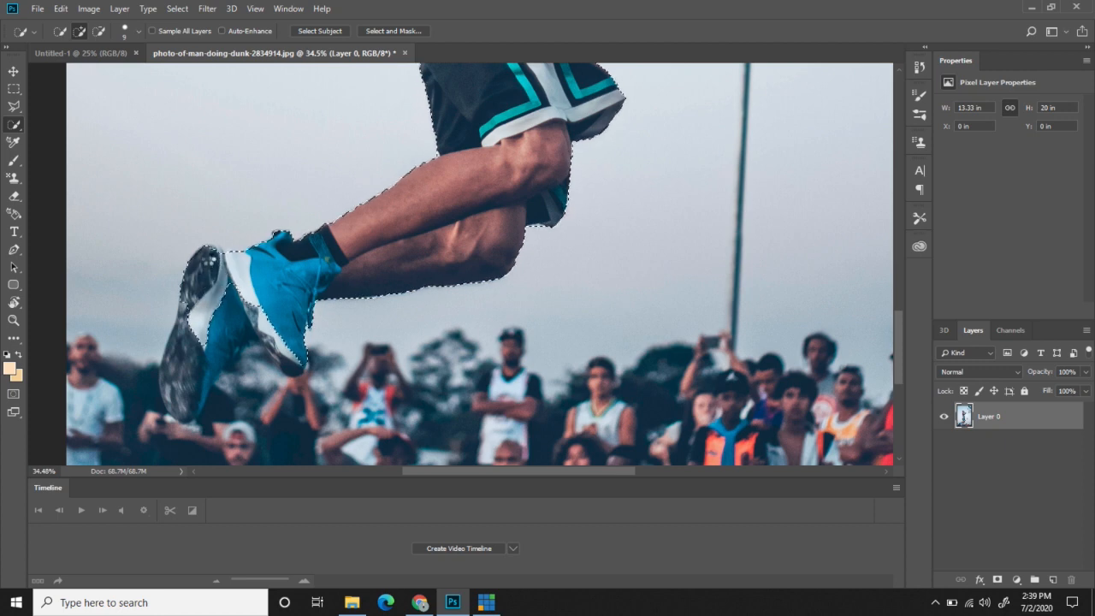
pyautogui.scroll(5, 210, 256)
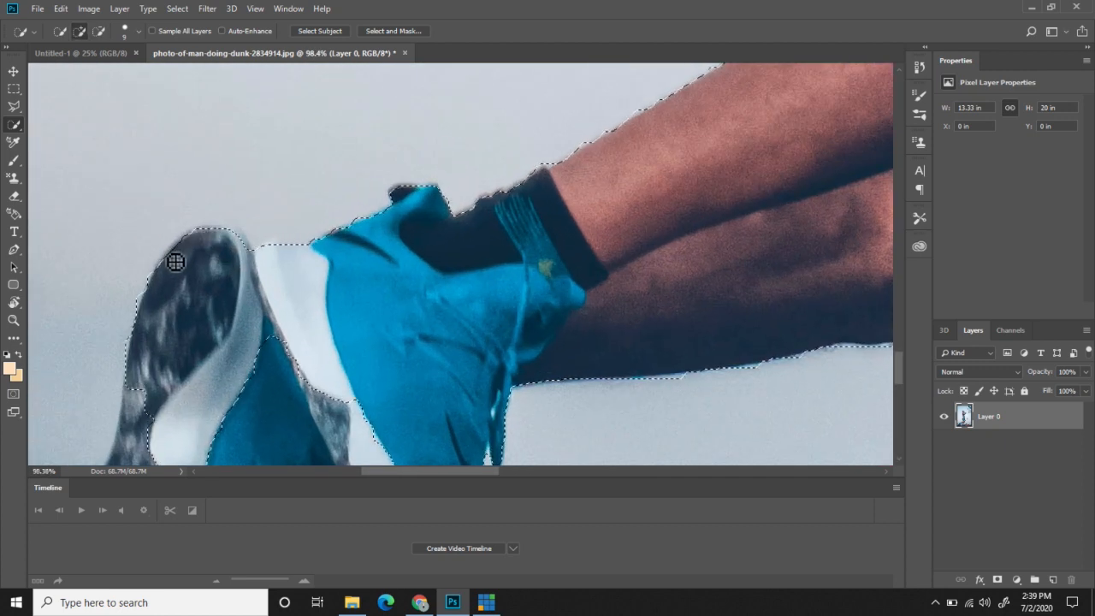
pyautogui.scroll(-2, 214, 240)
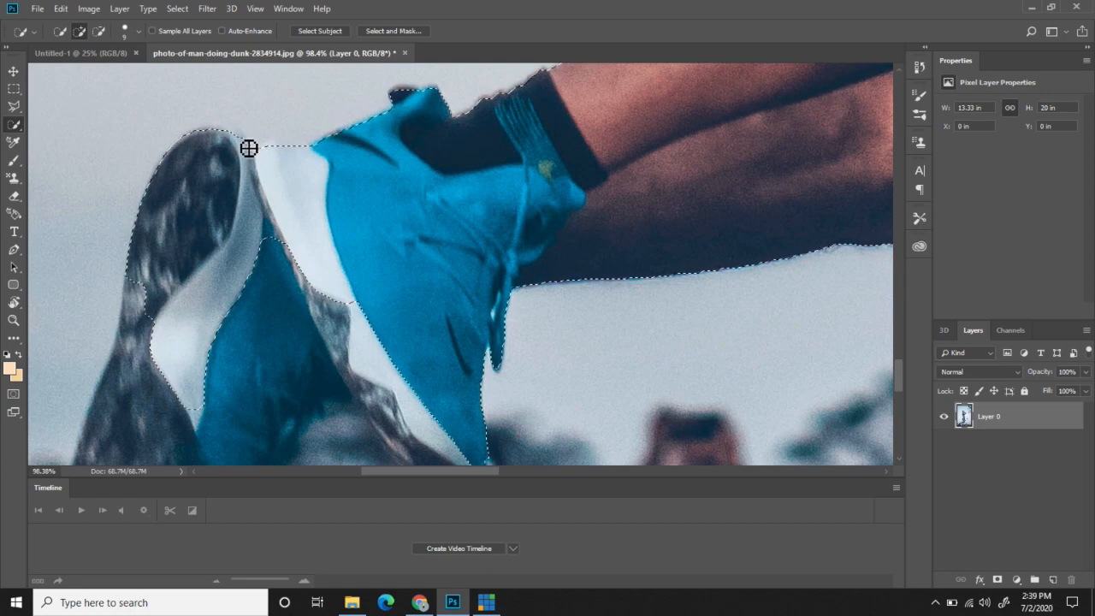
pyautogui.scroll(-3, 214, 262)
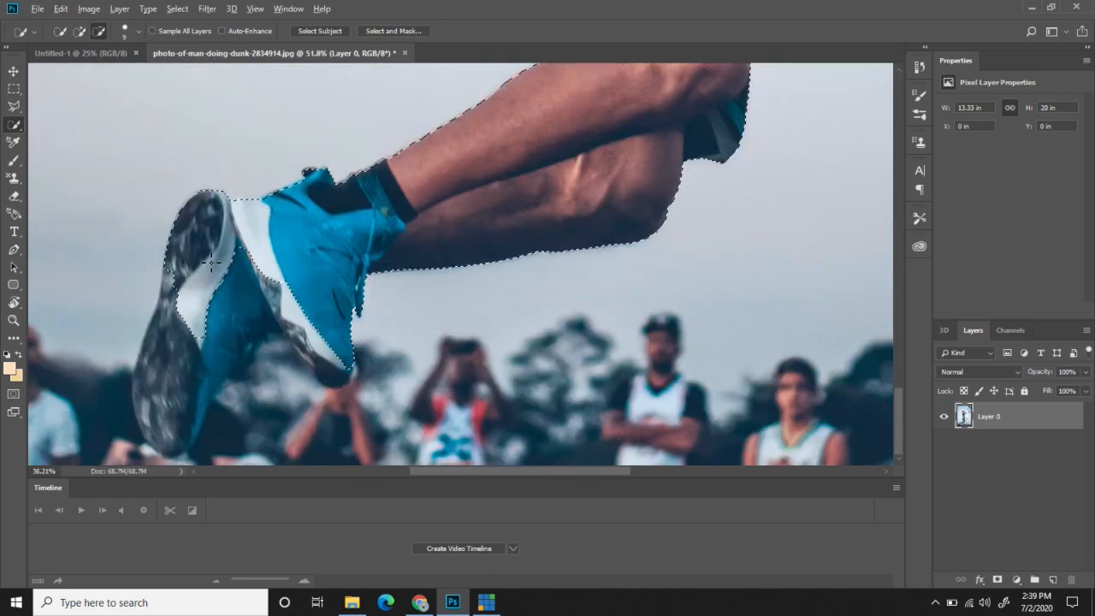
pyautogui.scroll(-2, 211, 264)
pyautogui.scroll(3, 203, 325)
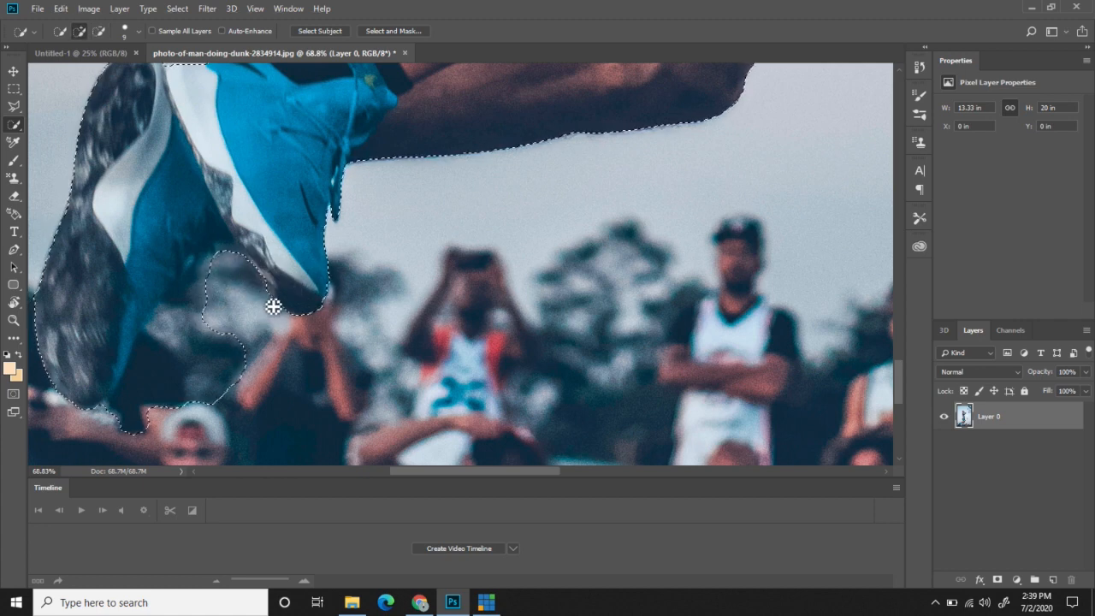
# Subtract the crowd and trees caught between and below the shoes from the selection.
pyautogui.moveTo(213, 351)
pyautogui.mouseDown()
pyautogui.moveTo(200, 337)
pyautogui.moveTo(163, 390)
pyautogui.mouseUp()
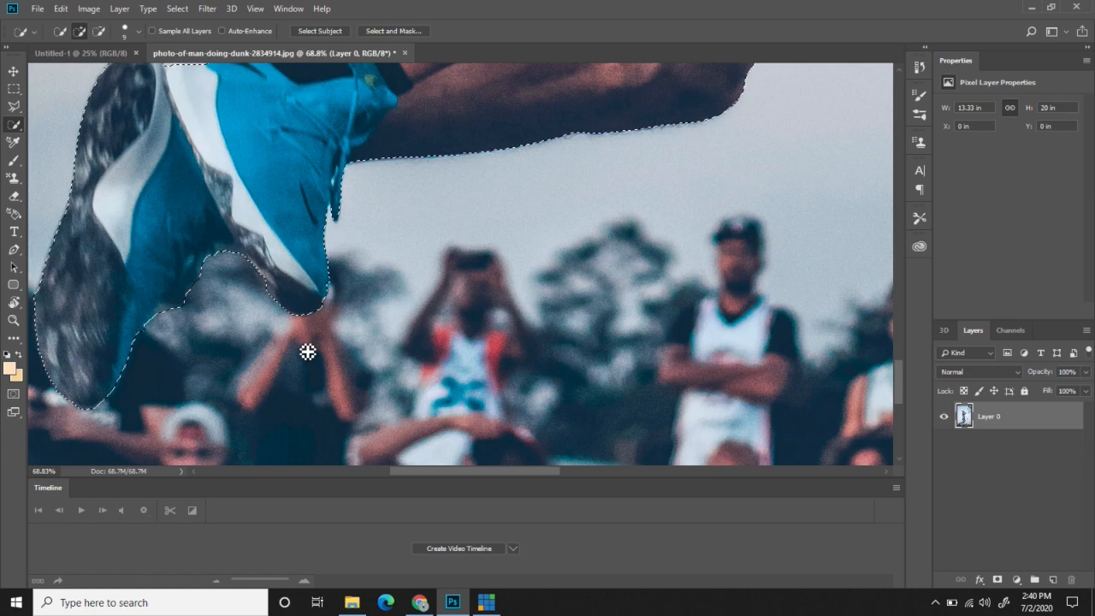
pyautogui.scroll(-3, 205, 245)
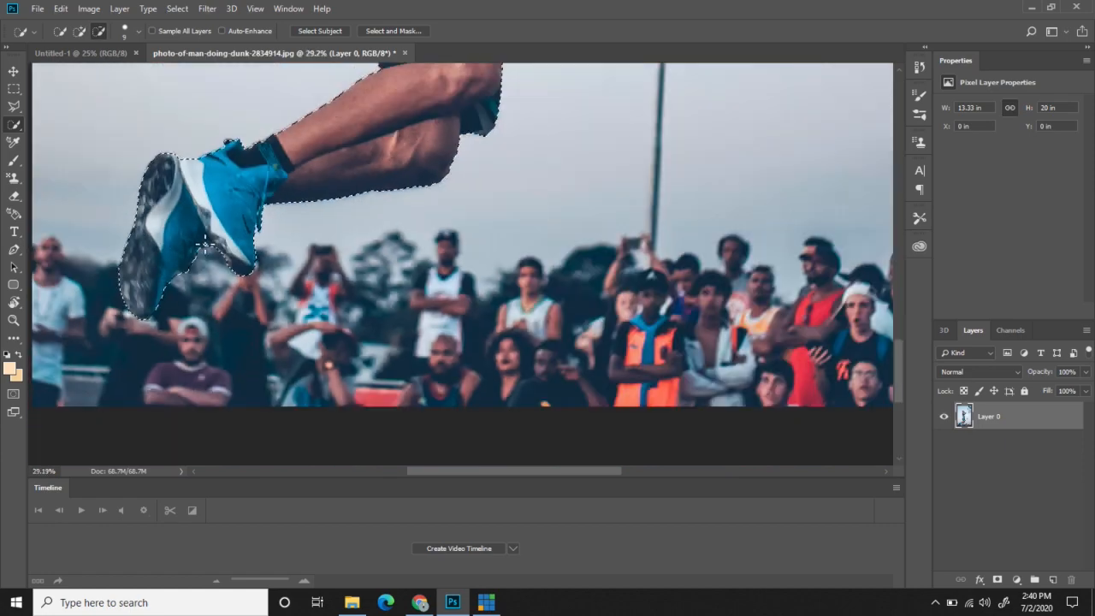
pyautogui.scroll(-4, 205, 246)
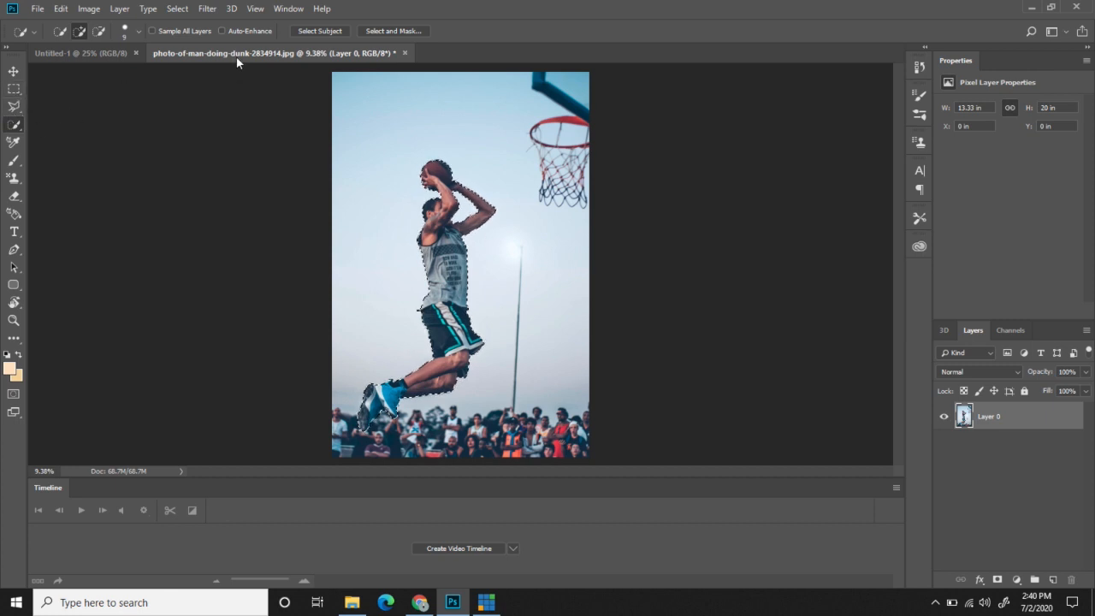
# Switch to the Move tool, float the basketball photo in its own window and make the blank Untitled-1 document active.
pyautogui.press('v')
pyautogui.moveTo(291, 59); pyautogui.dragTo(774, 105)
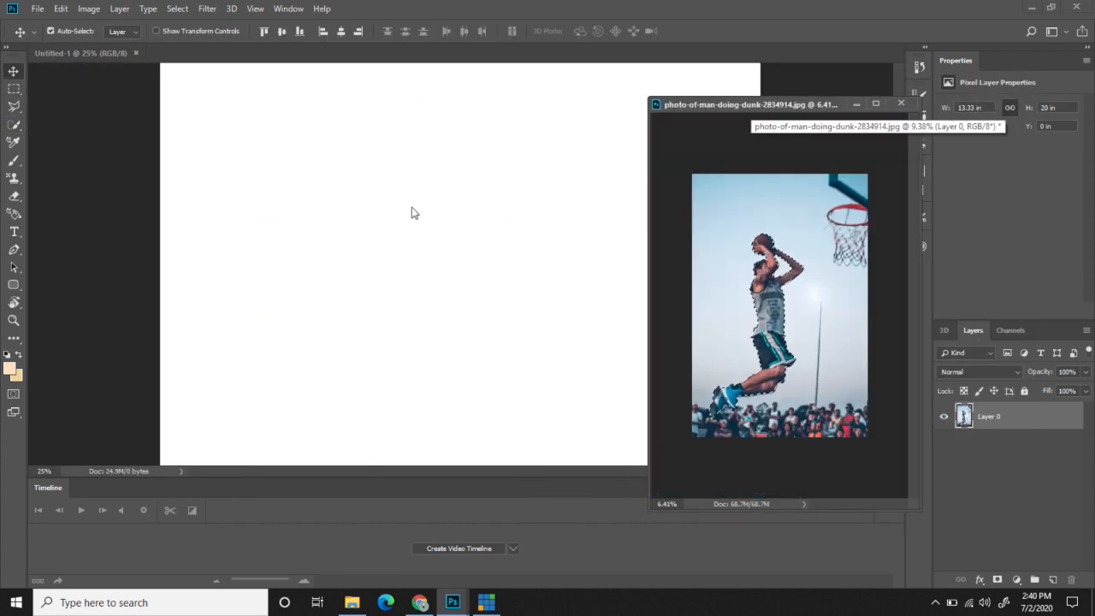
pyautogui.click(410, 213)
pyautogui.scroll(-4, 411, 213)
pyautogui.scroll(1, 410, 211)
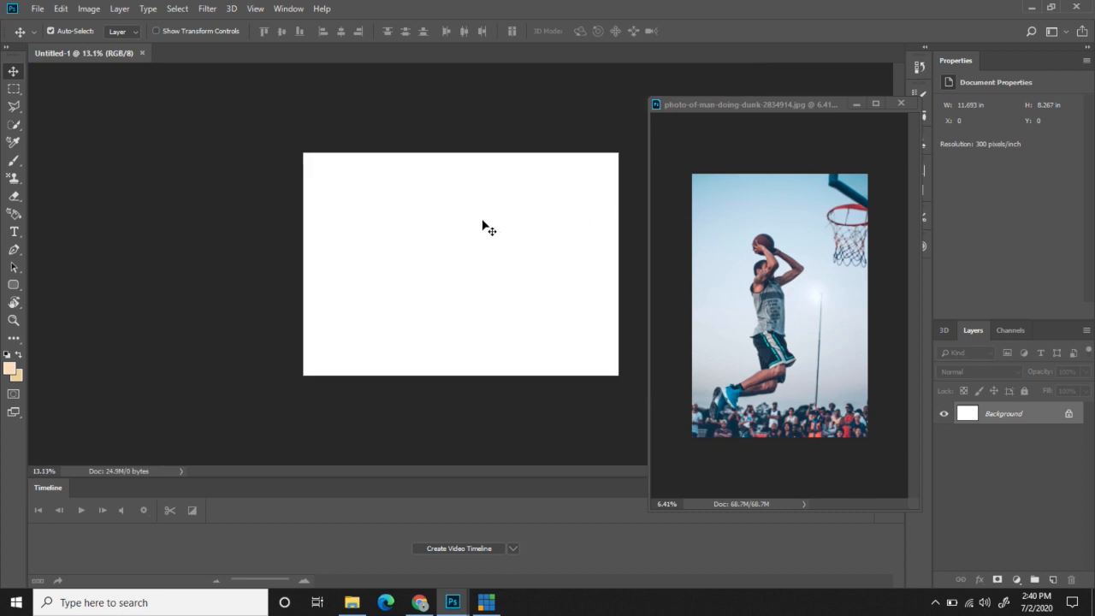
# Rotate the blank Untitled-1 canvas by 180°.
pyautogui.click(60, 8)
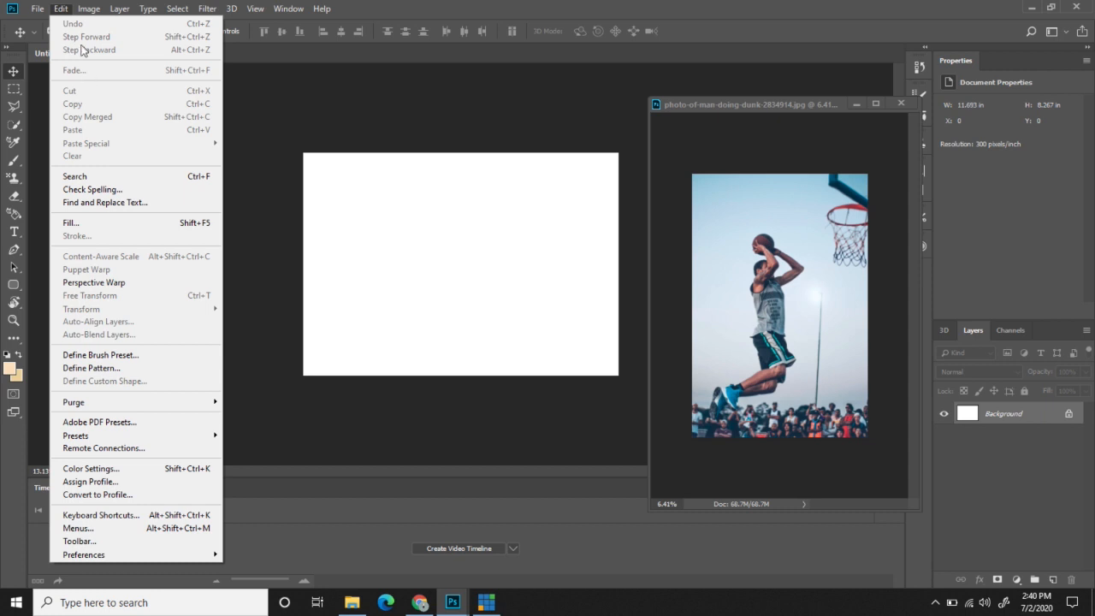
pyautogui.moveTo(89, 8)
pyautogui.moveTo(130, 139)
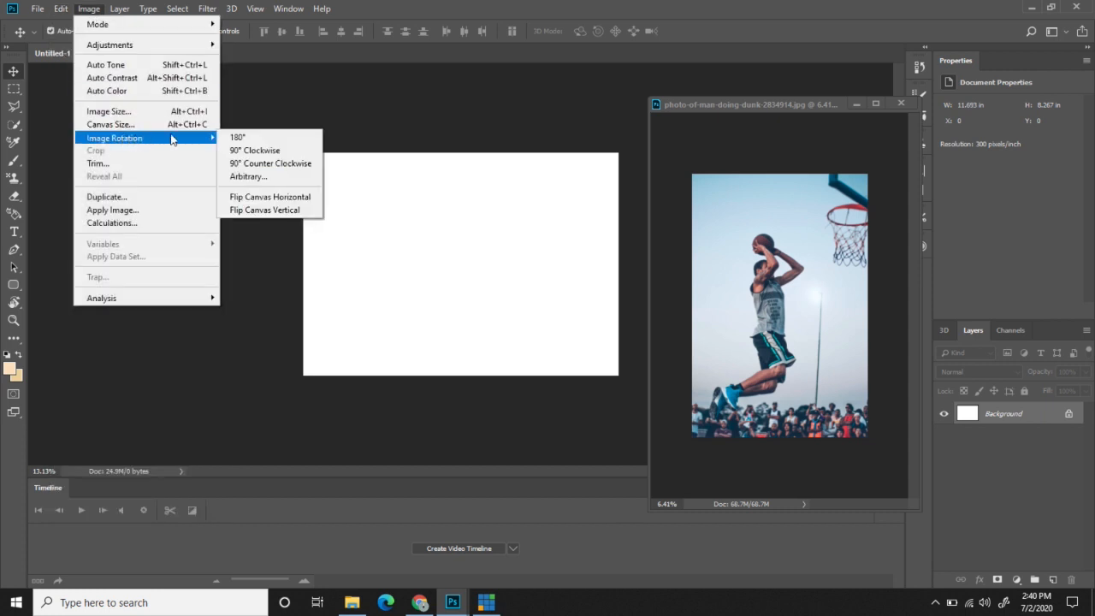
pyautogui.click(259, 138)
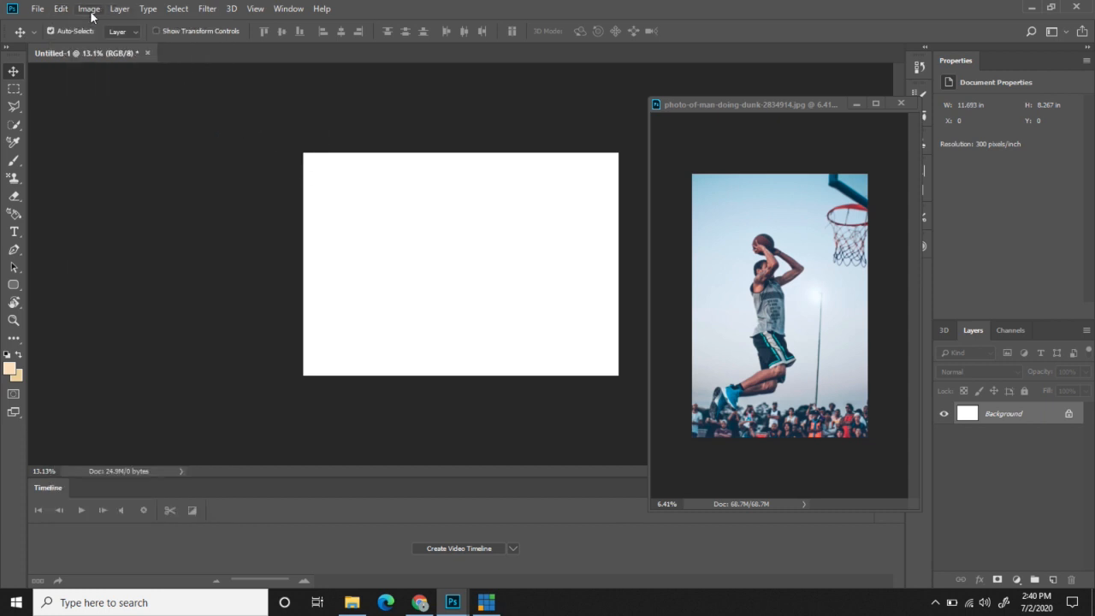
# Unlock the Background layer of Untitled-1 and rotate its canvas 90° clockwise.
pyautogui.click(1069, 418)
pyautogui.click(89, 8)
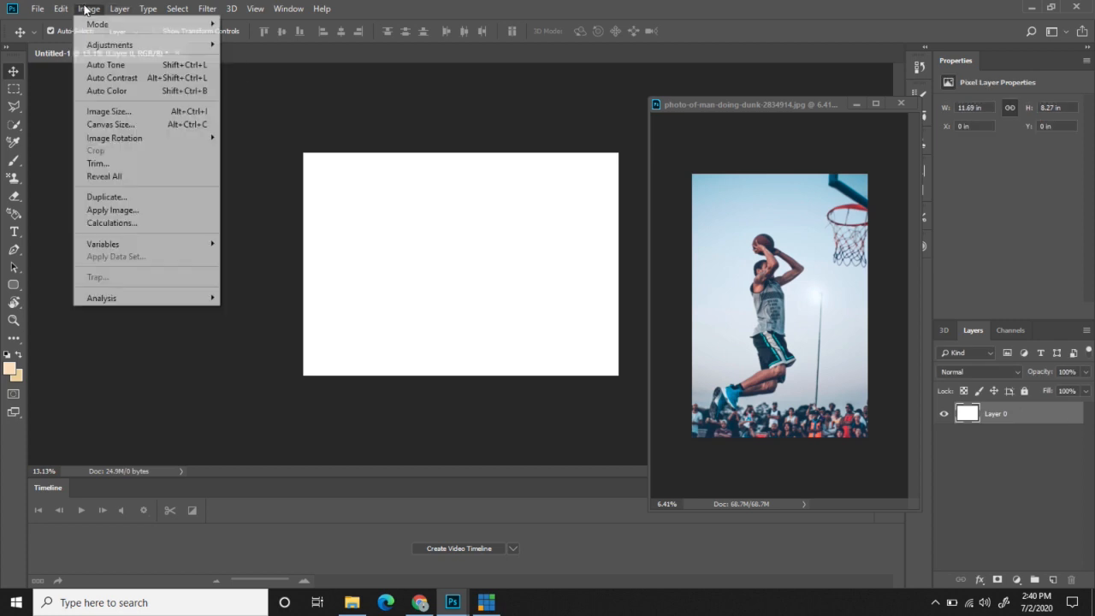
pyautogui.moveTo(145, 139)
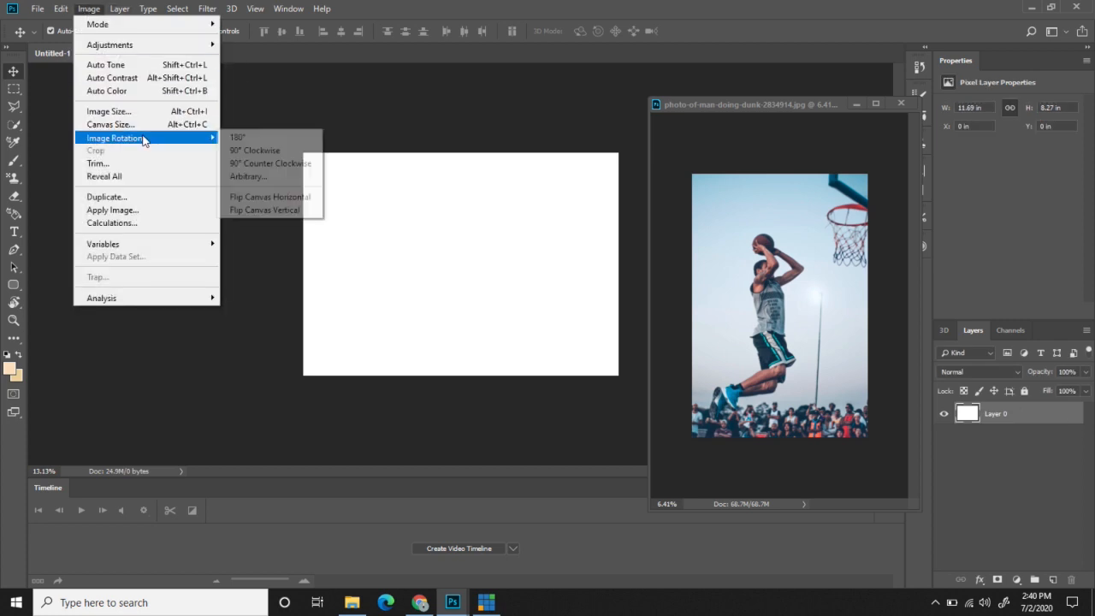
pyautogui.click(262, 152)
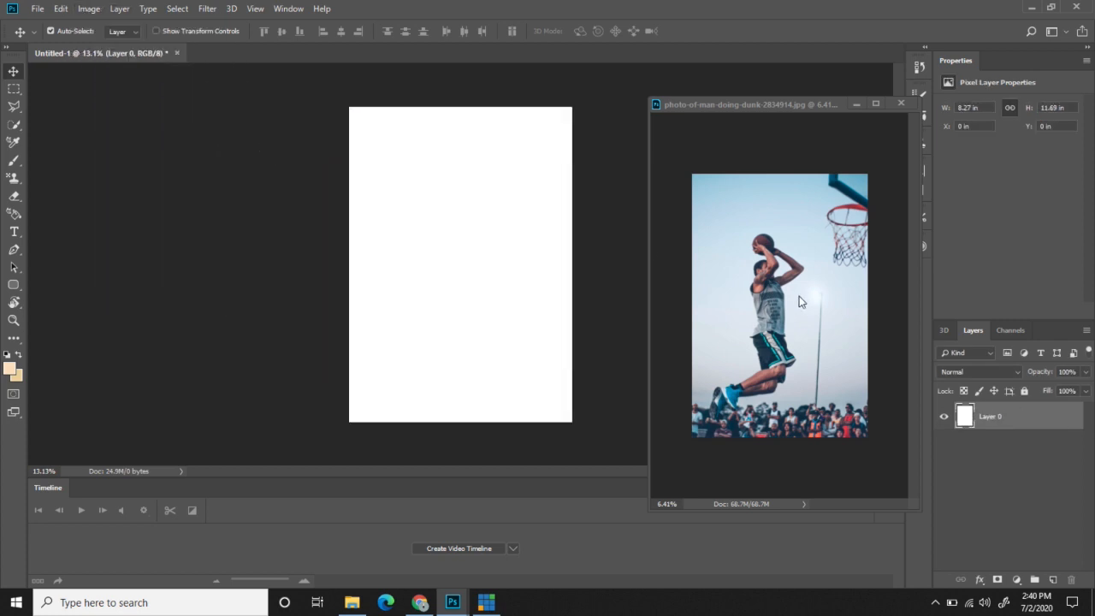
# Copy the selected player from the dunk photo into Untitled-1 and undo the extra duplicate of the player.
pyautogui.moveTo(786, 273); pyautogui.dragTo(472, 219)
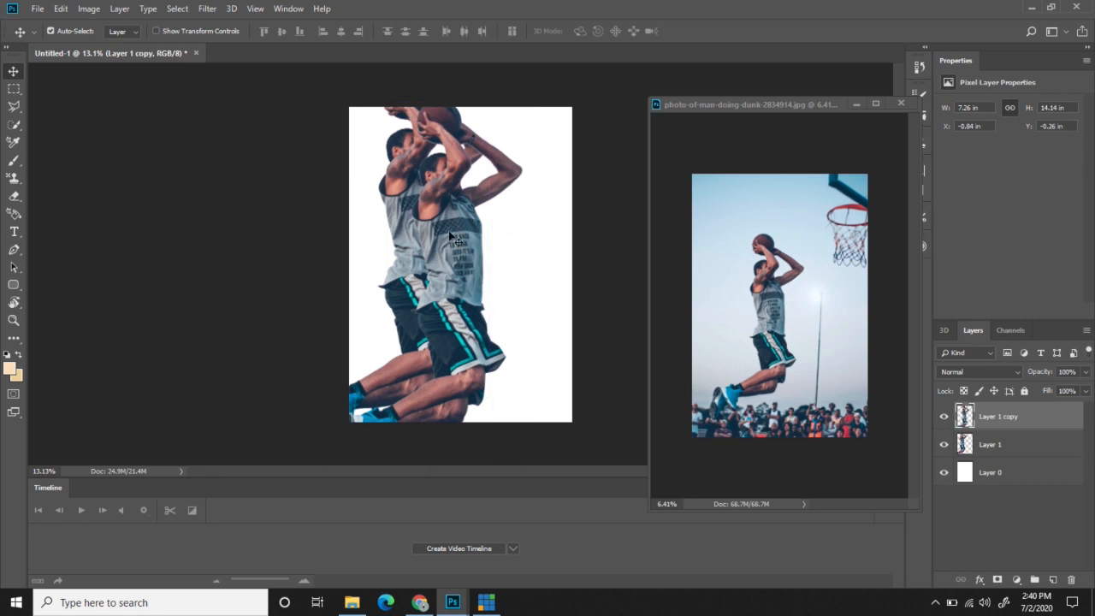
pyautogui.hotkey('ctrl', 'z')
pyautogui.scroll(-2, 434, 229)
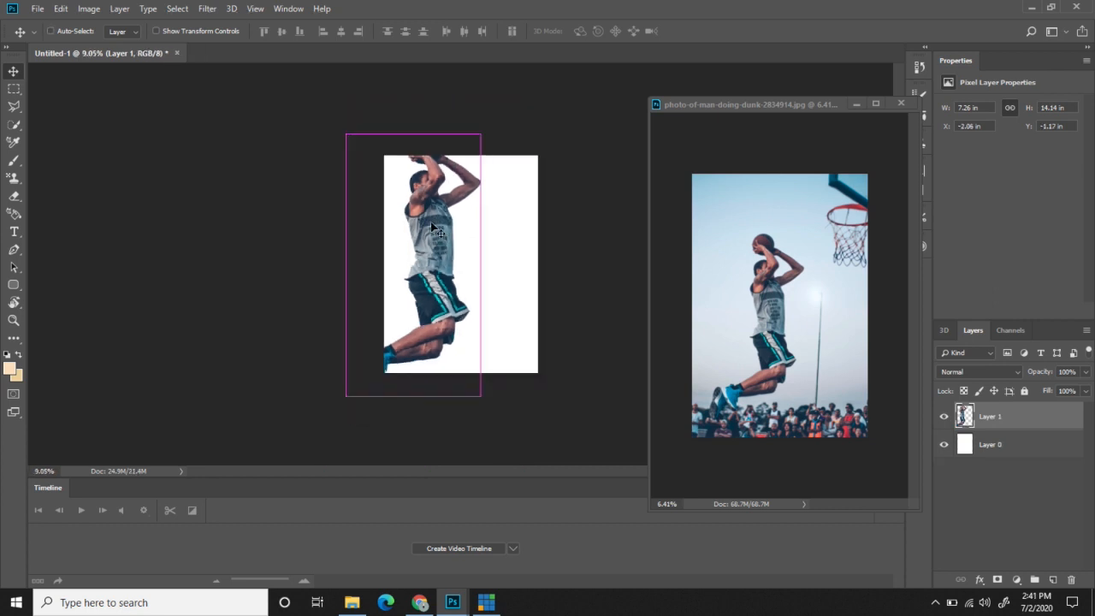
# Dock the floating basketball photo back beside the other document and make Untitled-1 active.
pyautogui.click(38, 8)
pyautogui.click(670, 105)
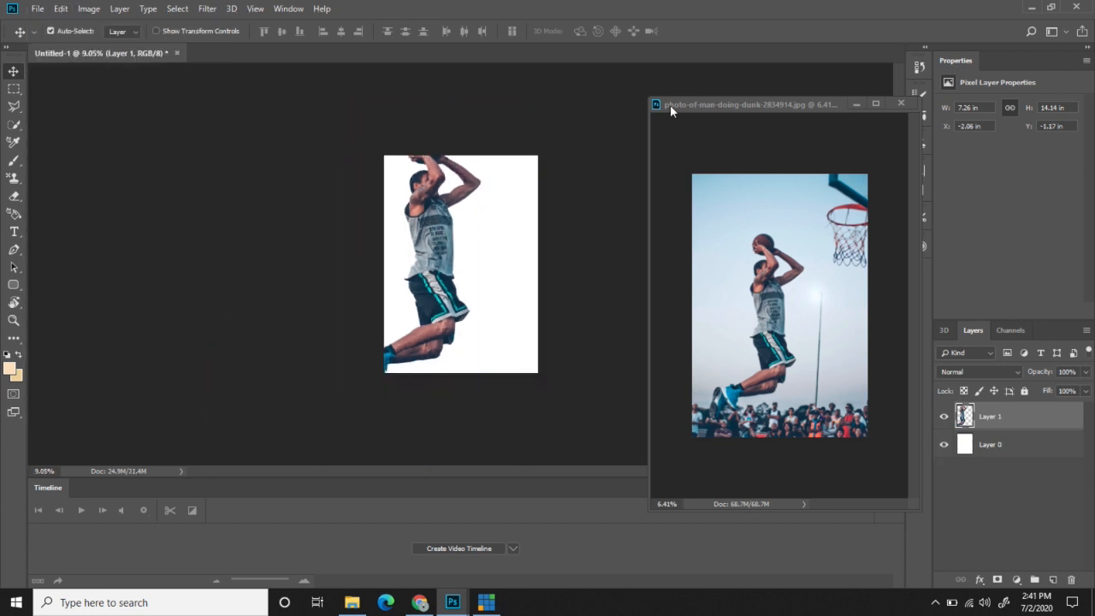
pyautogui.moveTo(717, 100); pyautogui.dragTo(655, 59)
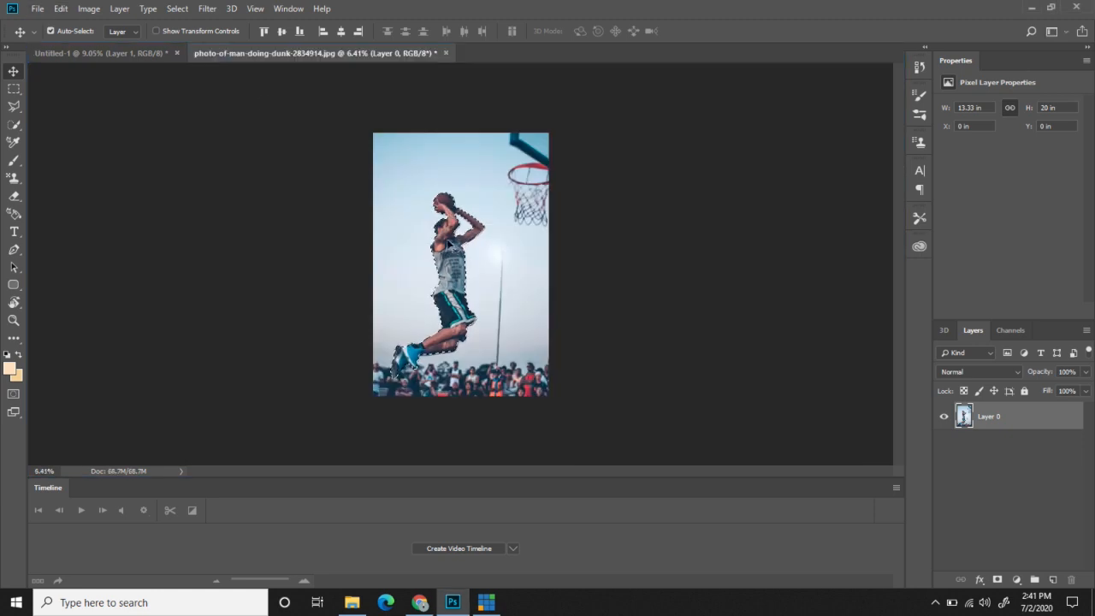
pyautogui.moveTo(118, 57); pyautogui.dragTo(455, 209)
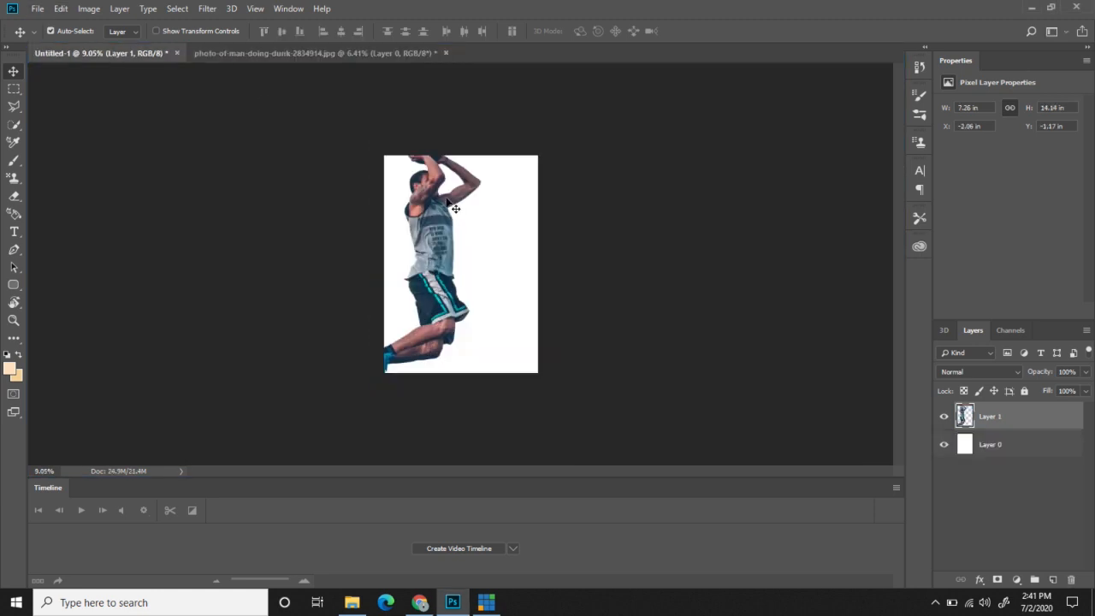
# Scale the player down proportionally to about 45% and place him in the lower middle of the canvas.
pyautogui.click(38, 9)
pyautogui.moveTo(60, 10)
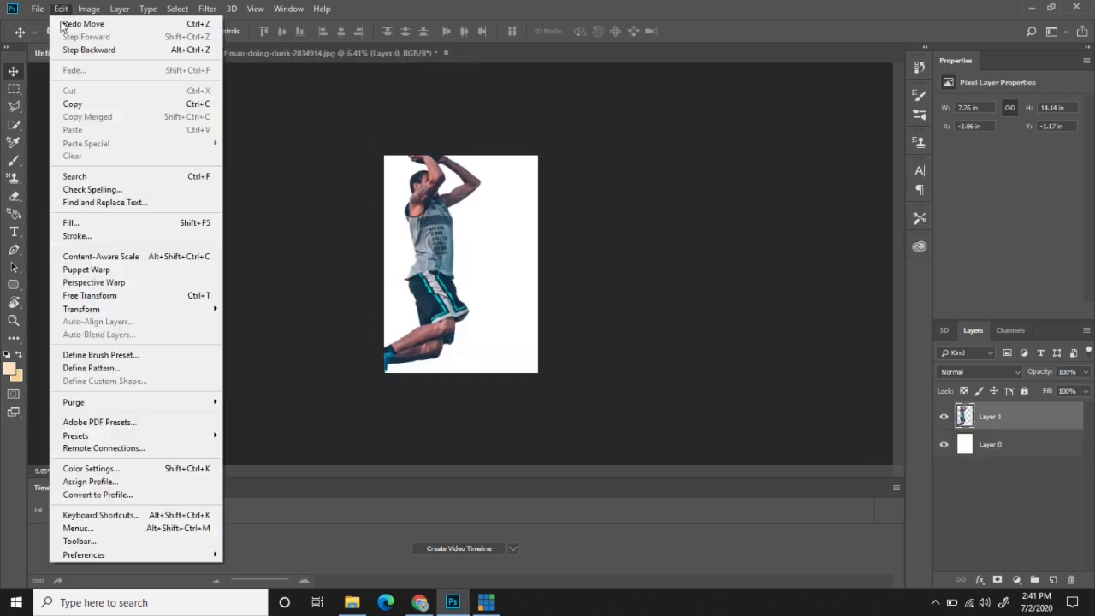
pyautogui.press('Escape')
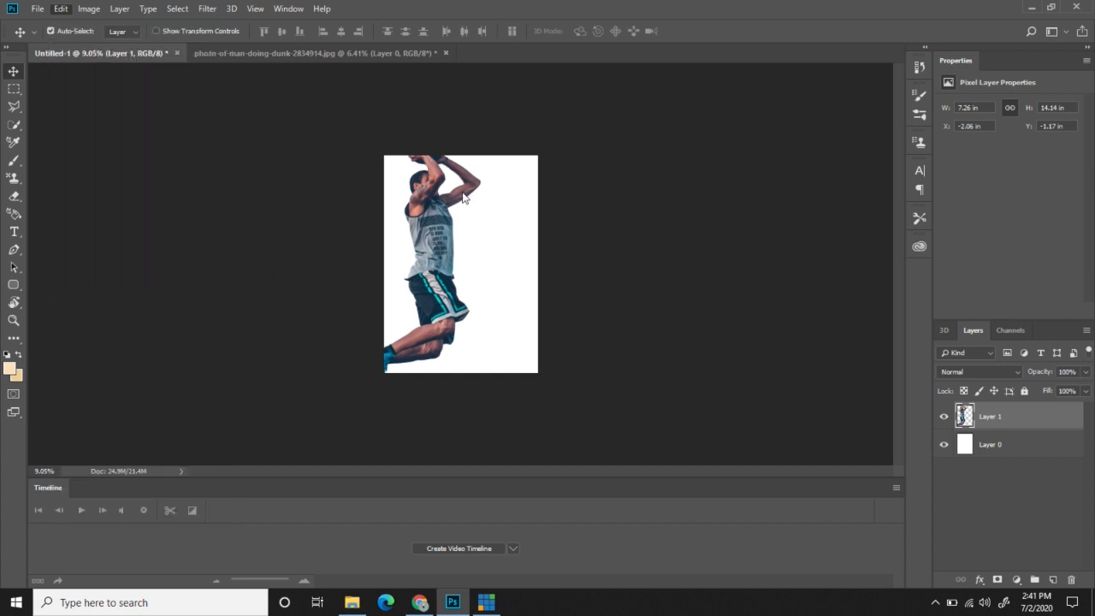
pyautogui.hotkey('ctrl', 't')
pyautogui.moveTo(483, 133); pyautogui.dragTo(442, 225)
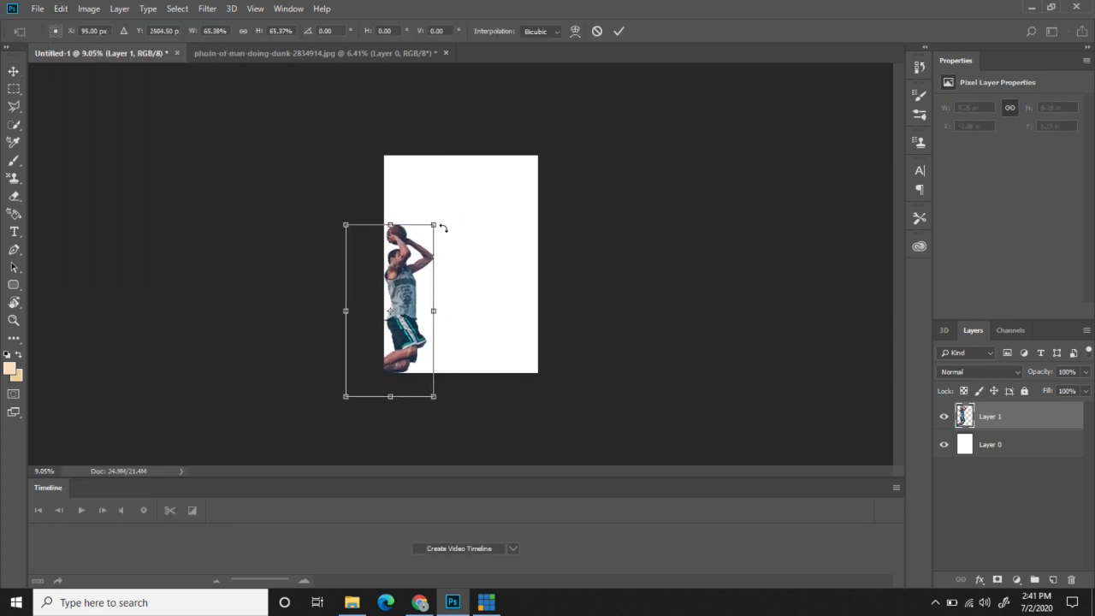
pyautogui.moveTo(411, 282); pyautogui.dragTo(470, 235)
pyautogui.moveTo(494, 177); pyautogui.dragTo(481, 249)
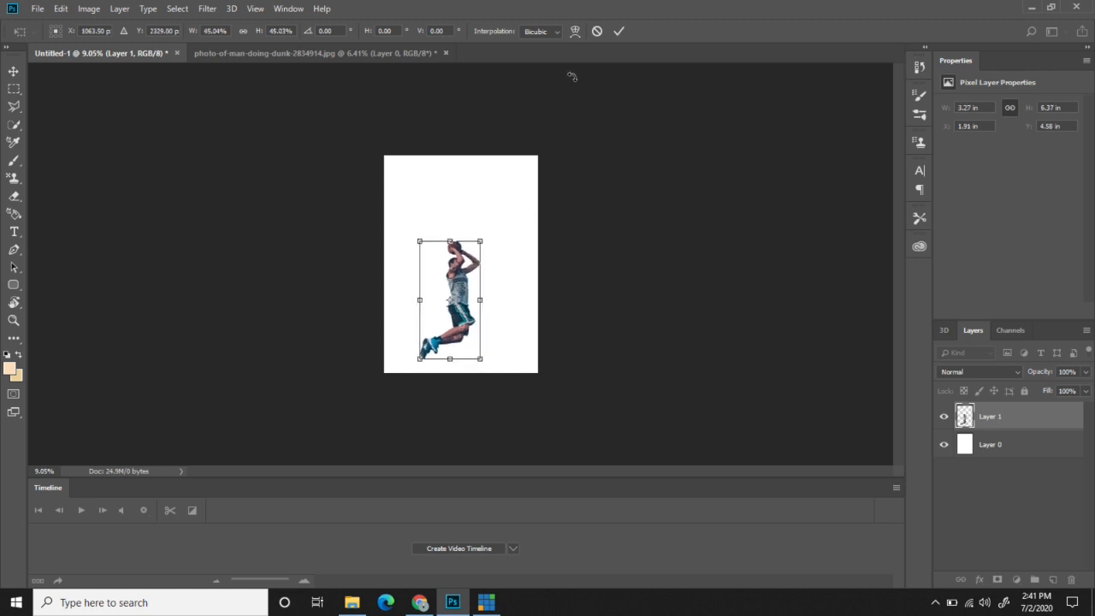
pyautogui.click(617, 31)
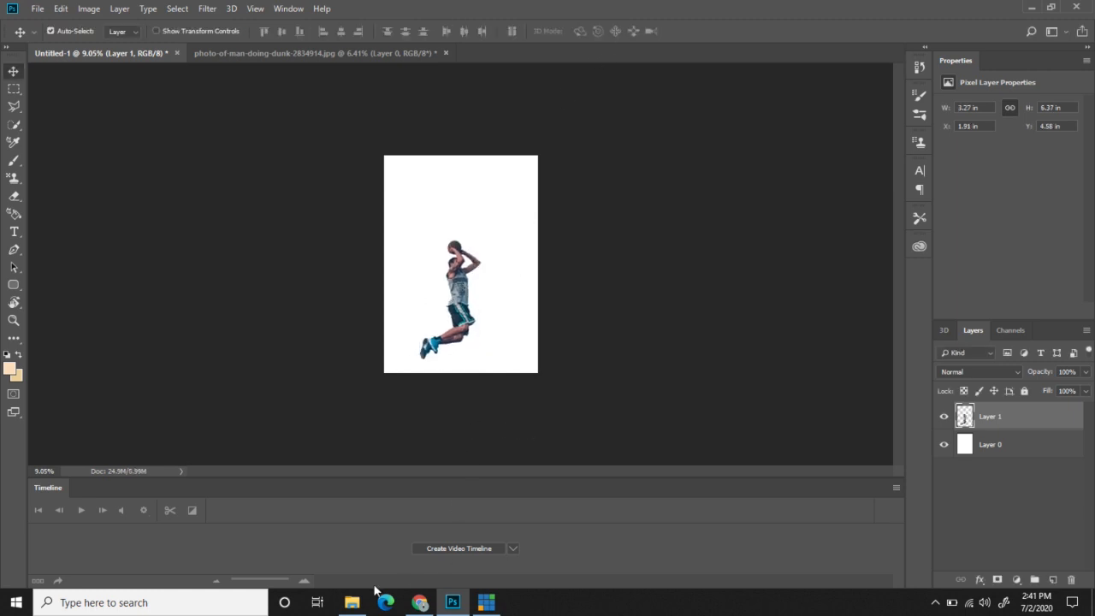
# Bring beach-sand-831889.jpg from the file explorer into Photoshop, opening it in Camera Raw.
pyautogui.click(351, 602)
pyautogui.scroll(5, 513, 342)
pyautogui.moveTo(473, 184); pyautogui.dragTo(658, 50)
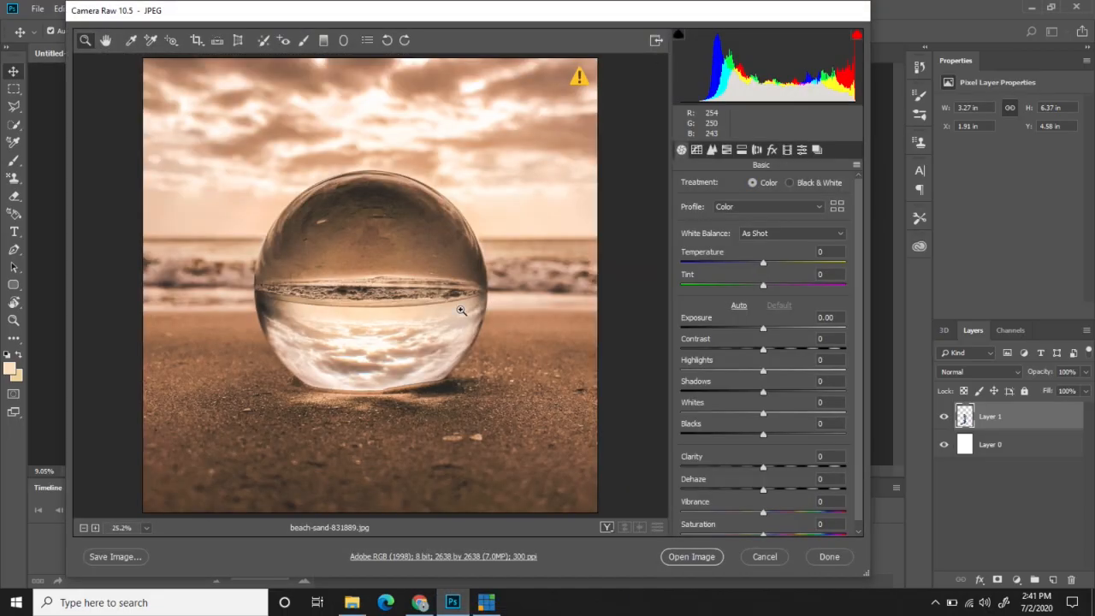
# Set Temperature to -29, Exposure to -0.90, Highlights to +35 and Shadows to +74, and open the corrected beach image.
pyautogui.moveTo(763, 262); pyautogui.dragTo(735, 261)
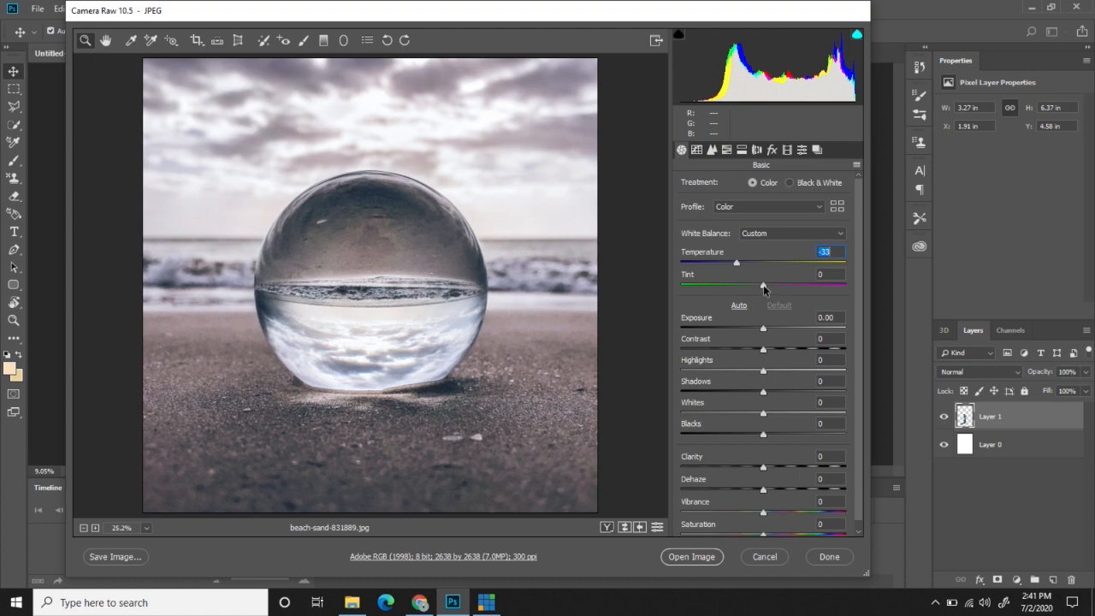
pyautogui.moveTo(762, 327)
pyautogui.mouseDown()
pyautogui.moveTo(793, 329)
pyautogui.moveTo(737, 332)
pyautogui.moveTo(745, 339)
pyautogui.mouseUp()
pyautogui.moveTo(762, 394); pyautogui.dragTo(686, 371)
pyautogui.click(805, 369)
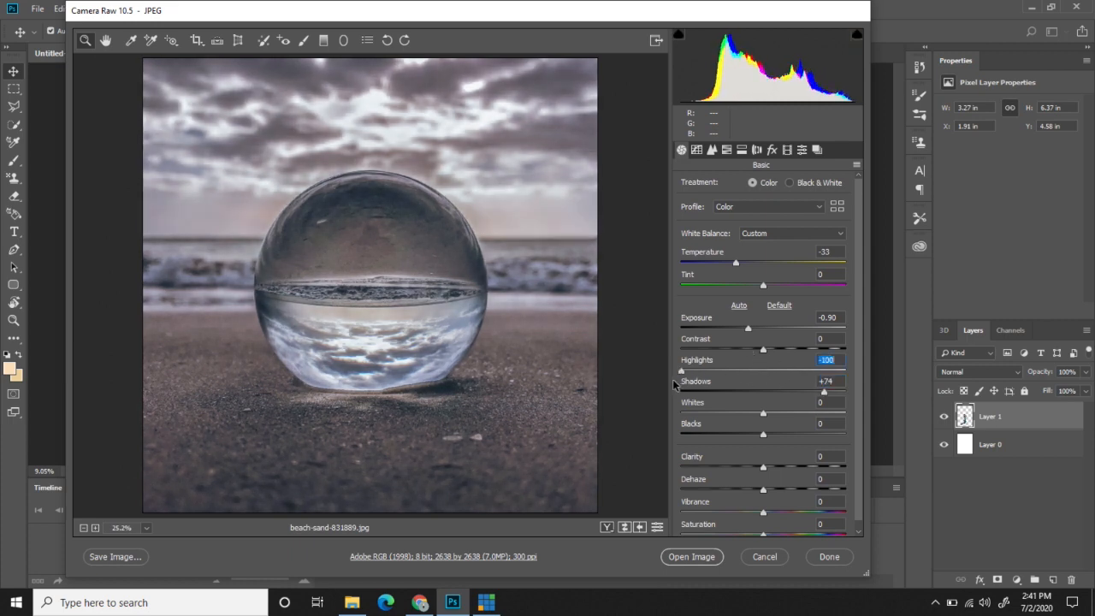
pyautogui.moveTo(805, 364); pyautogui.dragTo(791, 364)
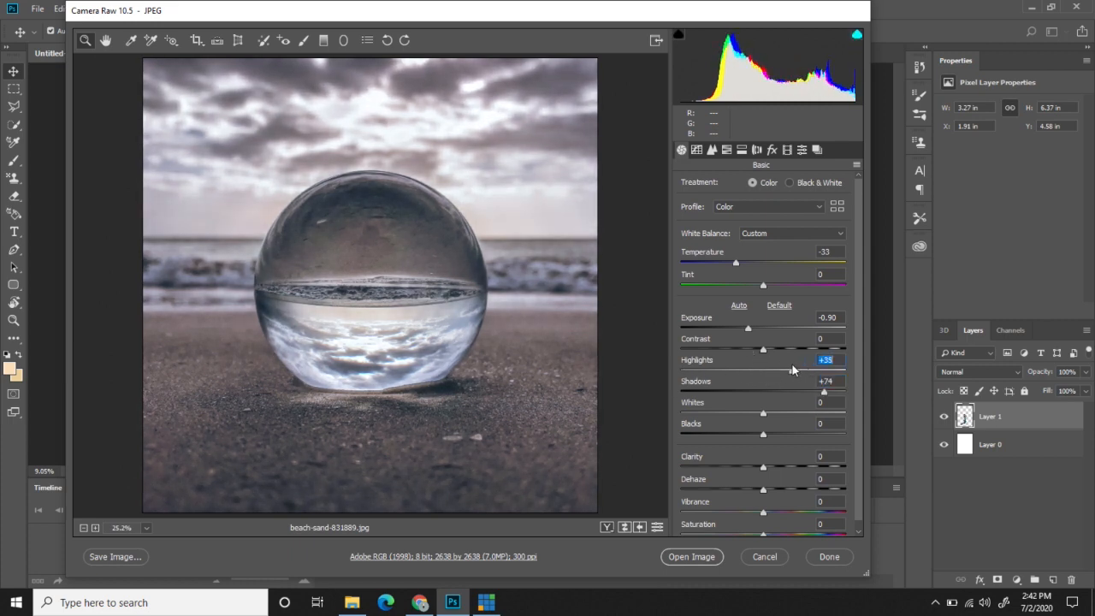
pyautogui.moveTo(727, 269)
pyautogui.mouseDown()
pyautogui.moveTo(772, 264)
pyautogui.moveTo(741, 275)
pyautogui.mouseUp()
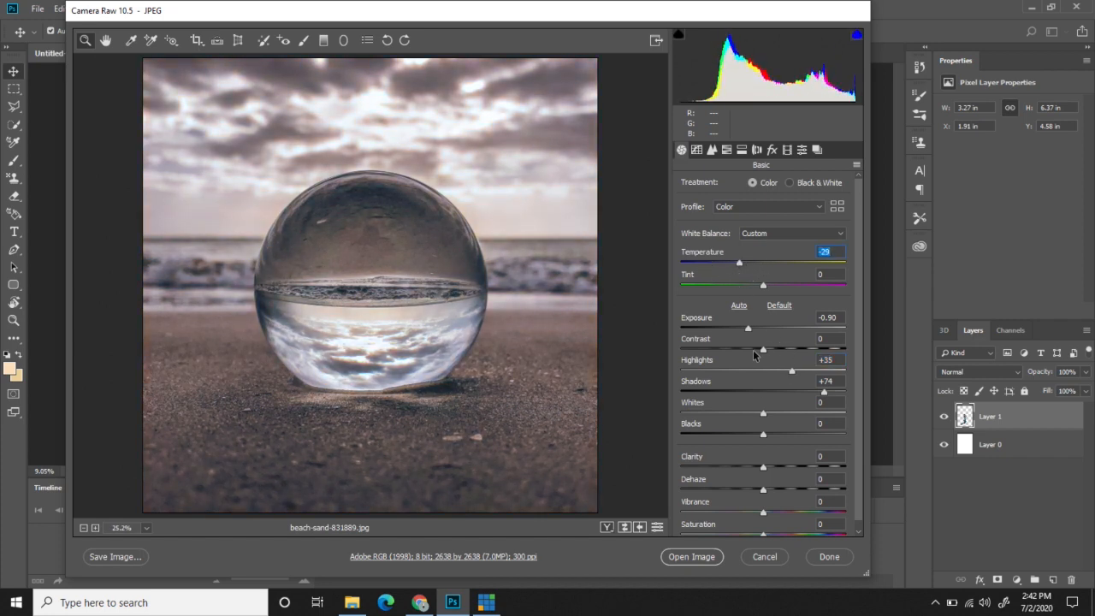
pyautogui.click(691, 557)
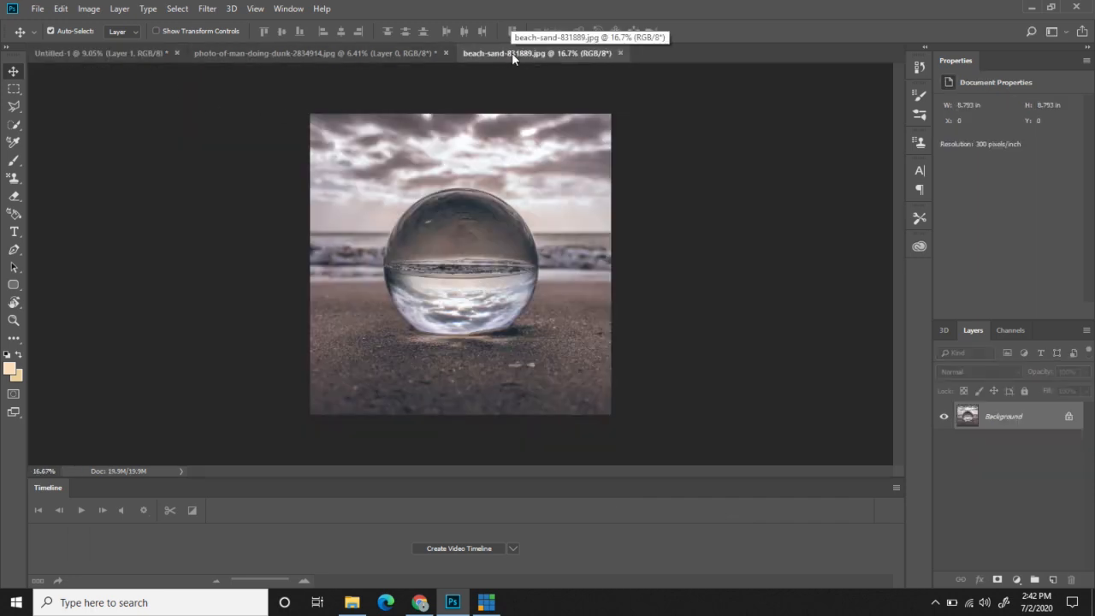
# Select the entire beach photo, float it in its own window and copy it into Untitled-1.
pyautogui.click(13, 88)
pyautogui.moveTo(301, 104); pyautogui.dragTo(734, 443)
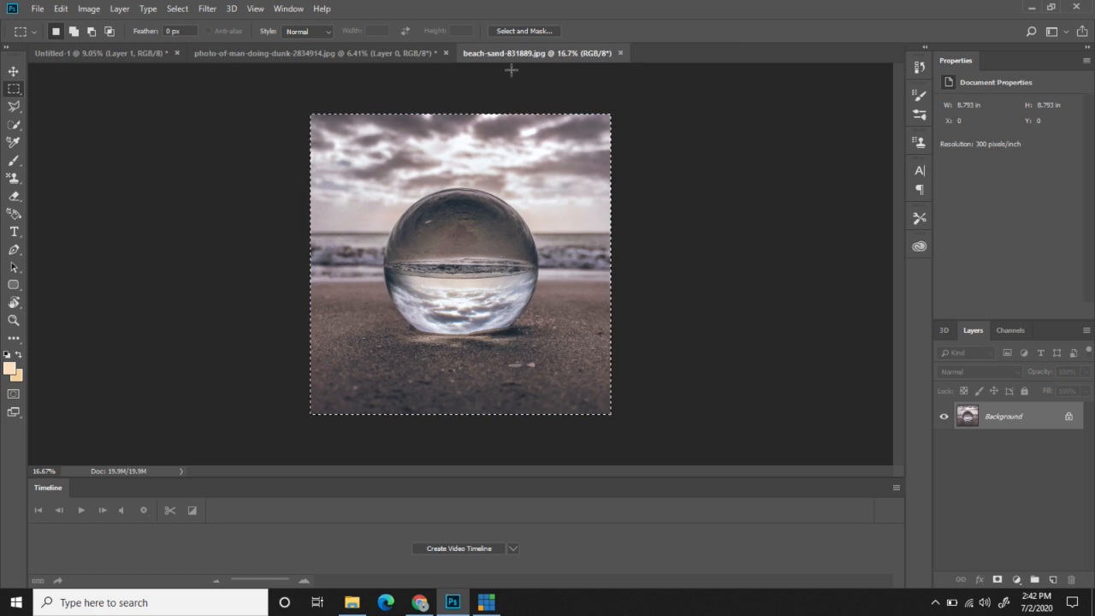
pyautogui.click(13, 72)
pyautogui.moveTo(537, 53); pyautogui.dragTo(581, 119)
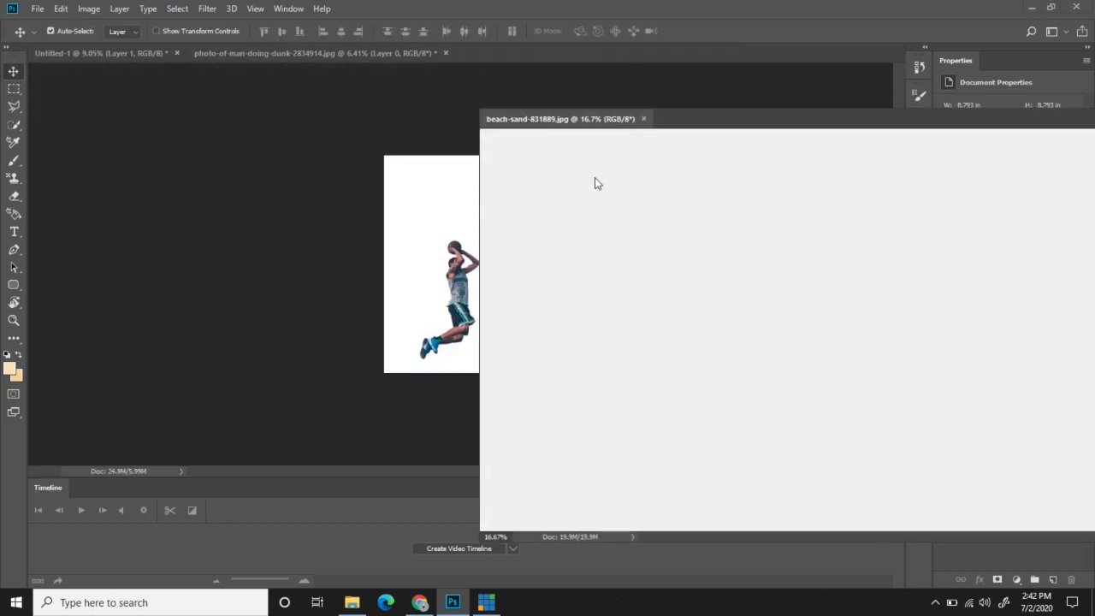
pyautogui.moveTo(615, 278); pyautogui.dragTo(451, 278)
# Dock the beach photo again, reposition its copy in Untitled-1 and move that layer below the player's layer.
pyautogui.moveTo(552, 120); pyautogui.dragTo(616, 53)
pyautogui.click(82, 53)
pyautogui.moveTo(440, 183); pyautogui.dragTo(484, 222)
pyautogui.moveTo(1006, 424); pyautogui.dragTo(1007, 466)
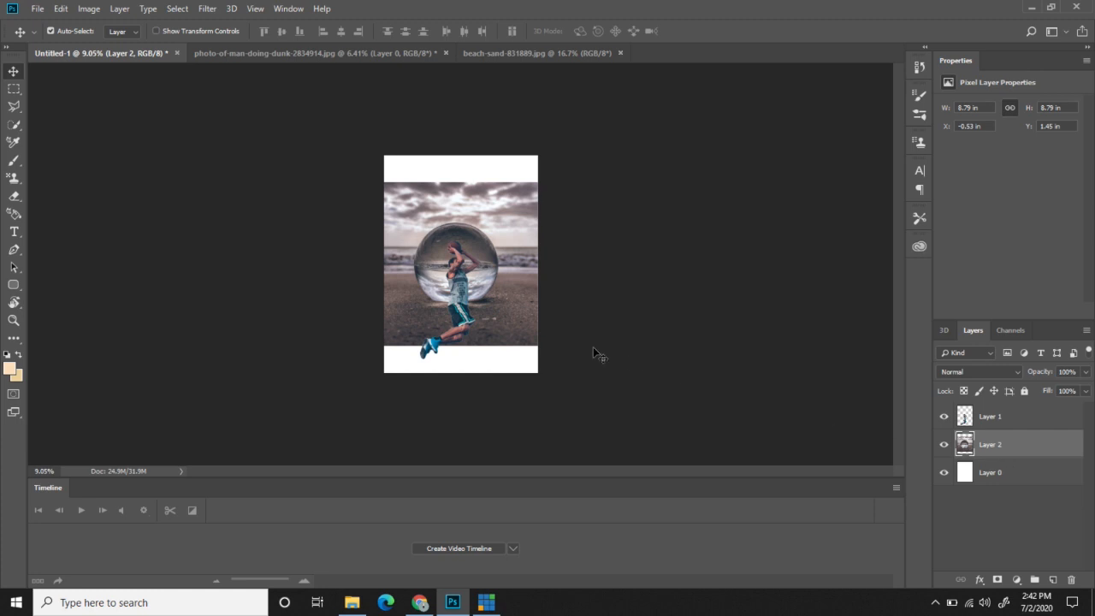
# Enlarge the beach layer proportionally to about 127% with Free Transform.
pyautogui.click(57, 9)
pyautogui.click(149, 295)
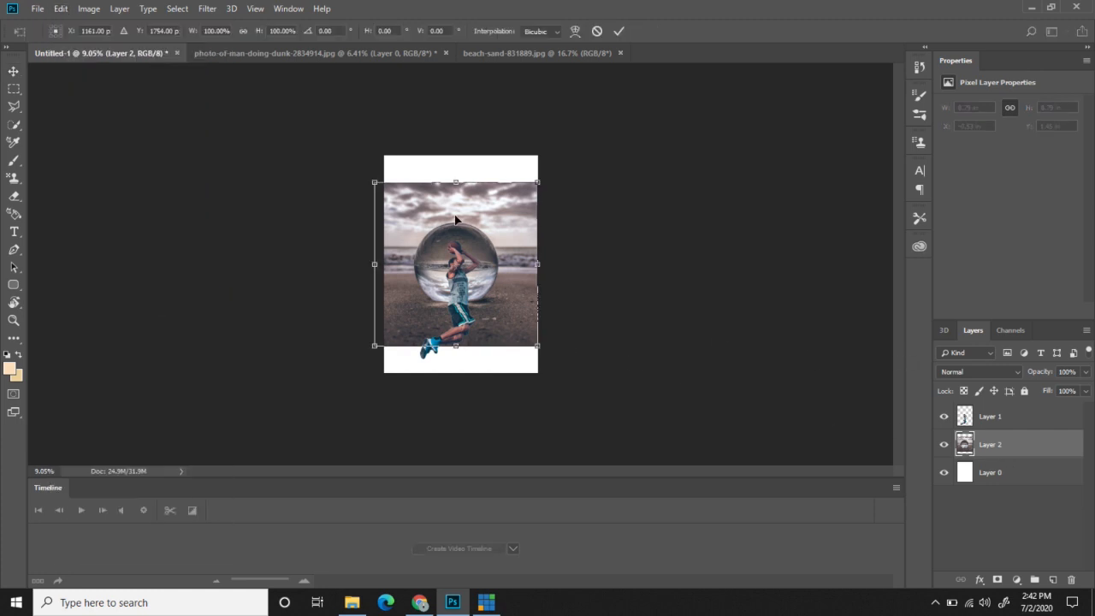
pyautogui.moveTo(458, 182); pyautogui.dragTo(465, 162)
pyautogui.hotkey('ctrl', 'z')
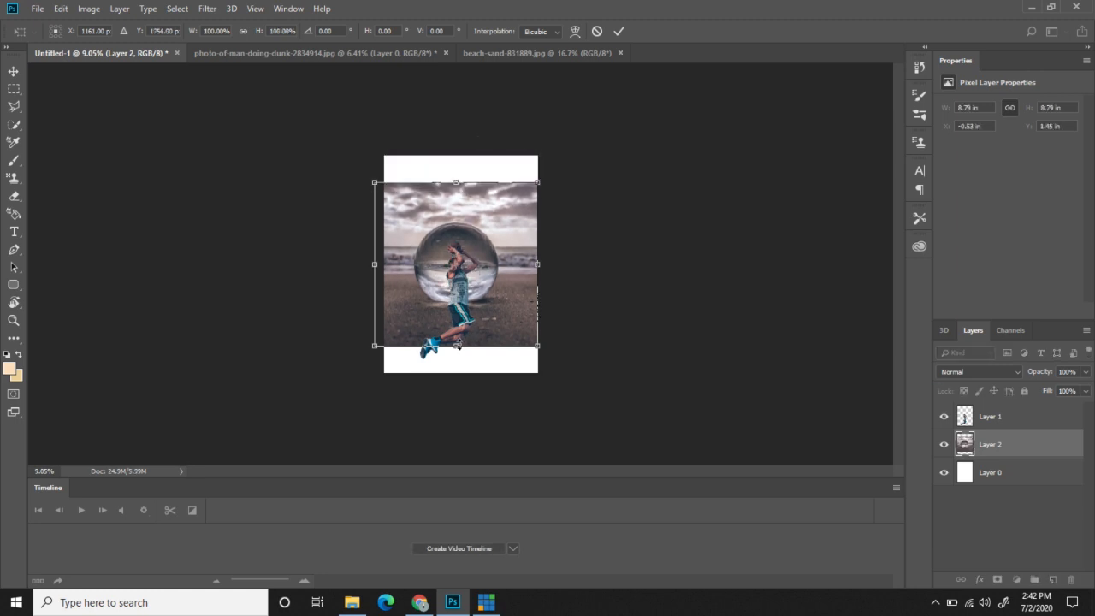
pyautogui.moveTo(501, 260); pyautogui.dragTo(521, 255)
pyautogui.moveTo(550, 207); pyautogui.dragTo(588, 163)
pyautogui.moveTo(492, 246); pyautogui.dragTo(501, 198)
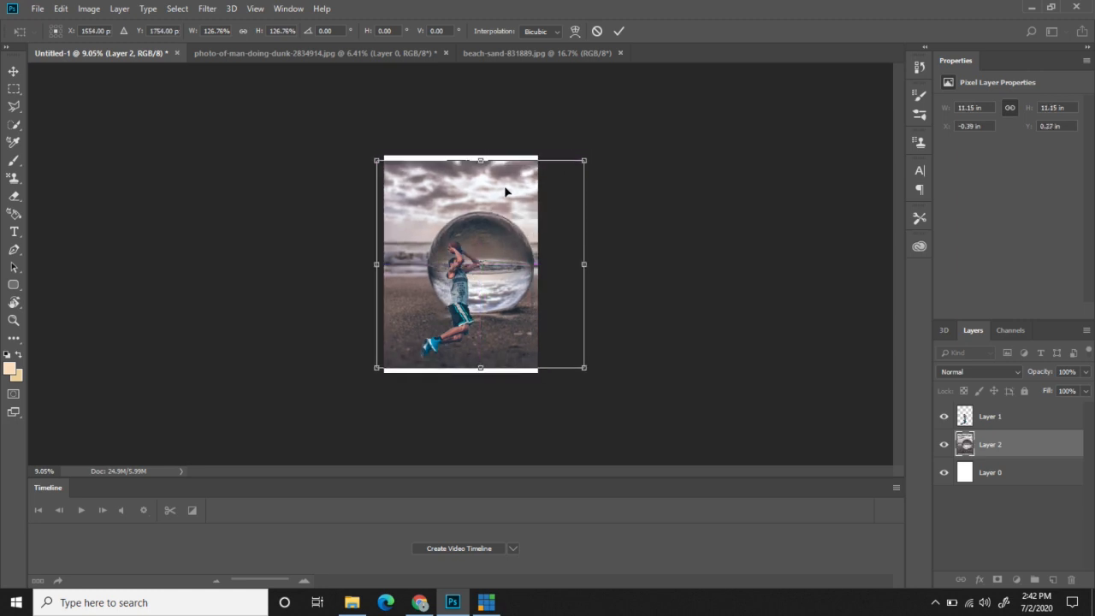
# Enlarge the beach layer proportionally to about 133%, position the glass ball near the canvas centre and apply the transform.
pyautogui.moveTo(480, 160); pyautogui.dragTo(489, 139)
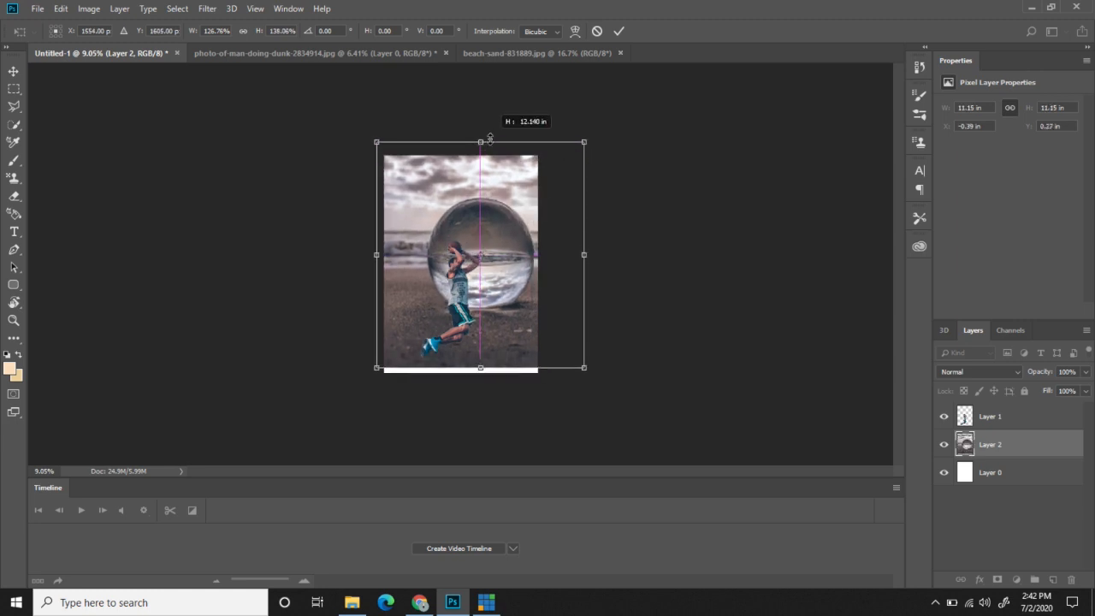
pyautogui.hotkey('ctrl', 'z')
pyautogui.moveTo(485, 346)
pyautogui.mouseDown()
pyautogui.moveTo(487, 357)
pyautogui.moveTo(476, 349)
pyautogui.mouseUp()
pyautogui.moveTo(576, 161); pyautogui.dragTo(576, 150)
pyautogui.moveTo(505, 254); pyautogui.dragTo(498, 261)
pyautogui.click(620, 31)
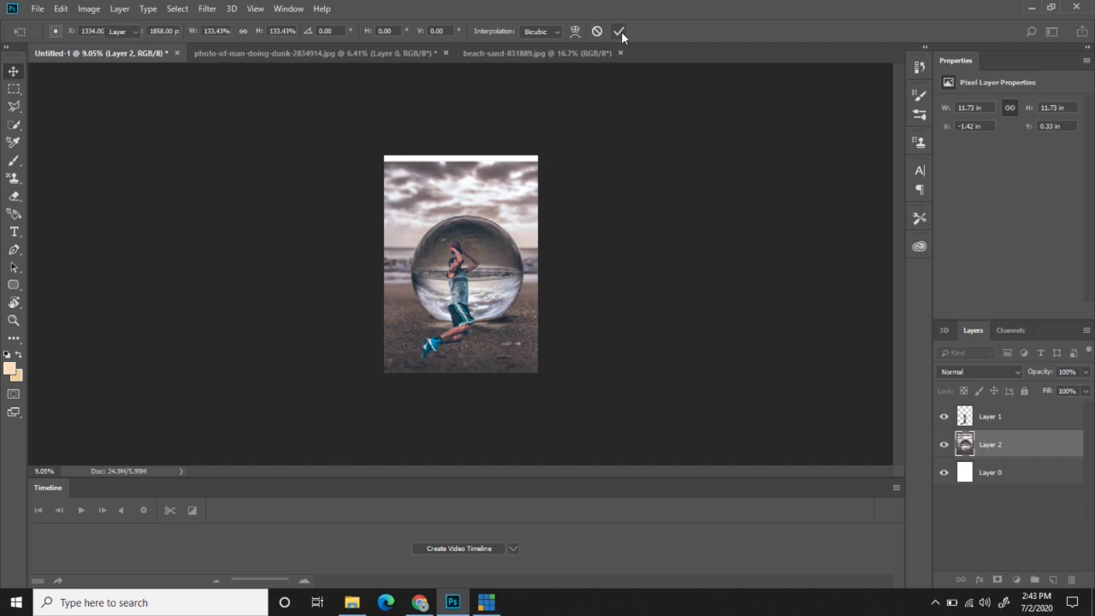
# Stretch the beach layer vertically to about 103% so it covers the white strip along the canvas's upper edge.
pyautogui.press('ctrl')
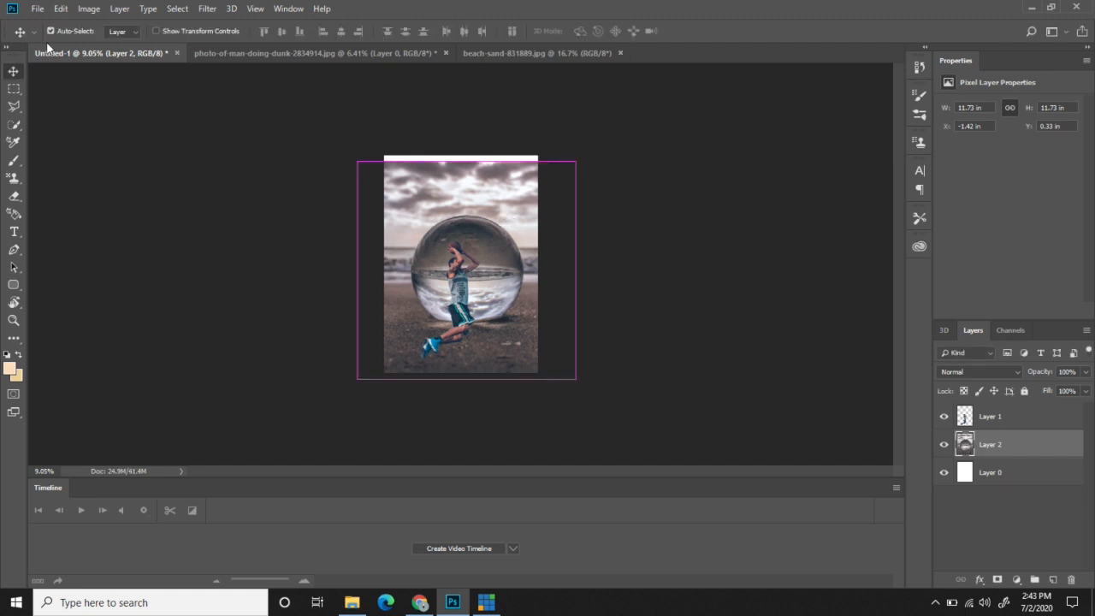
pyautogui.click(37, 9)
pyautogui.click(61, 9)
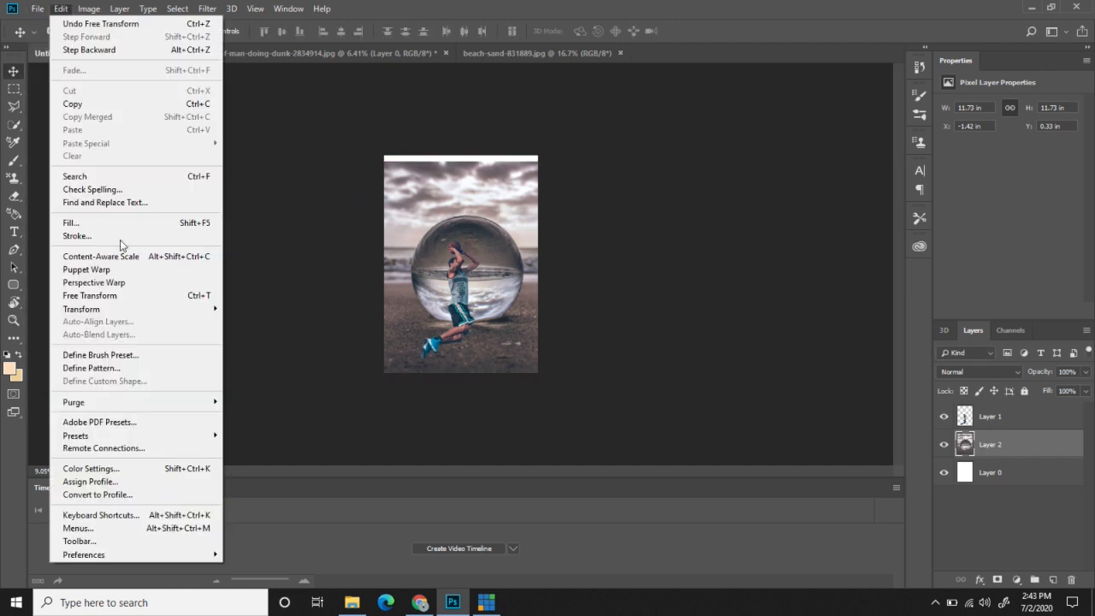
pyautogui.click(164, 297)
pyautogui.moveTo(466, 157)
pyautogui.mouseDown()
pyautogui.moveTo(466, 146)
pyautogui.moveTo(466, 156)
pyautogui.mouseUp()
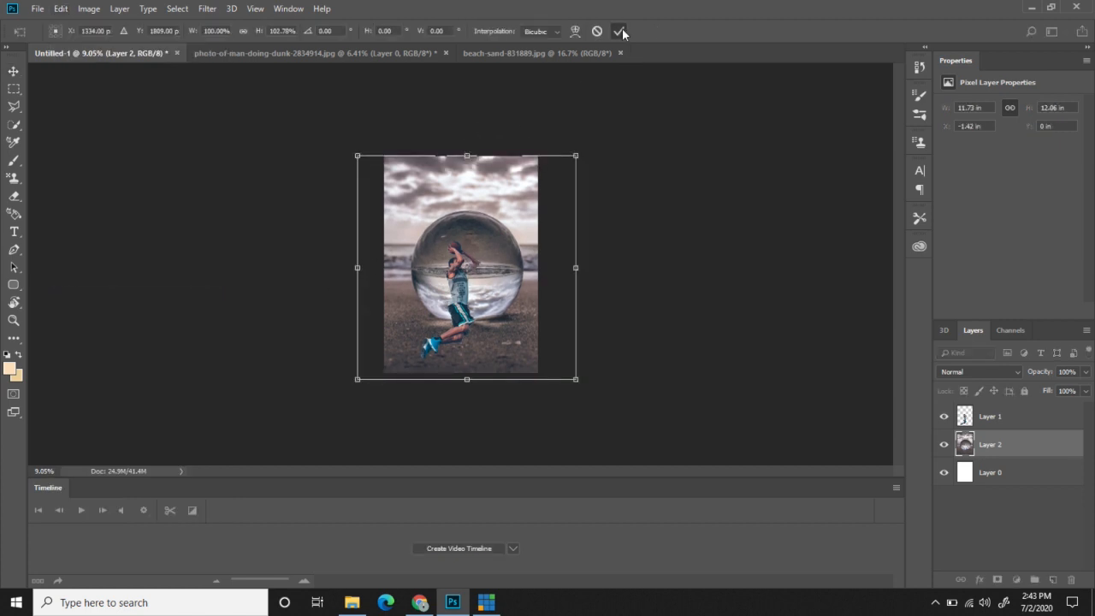
pyautogui.click(621, 31)
# Scale the player's layer proportionally to about 71% and position him inside the glass ball.
pyautogui.click(990, 417)
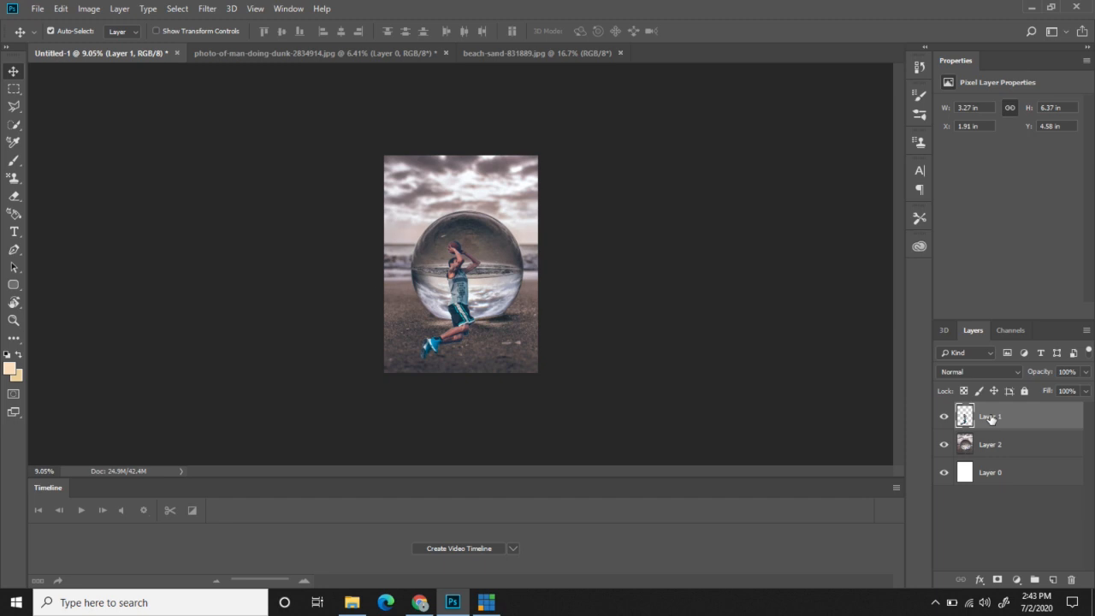
pyautogui.click(61, 8)
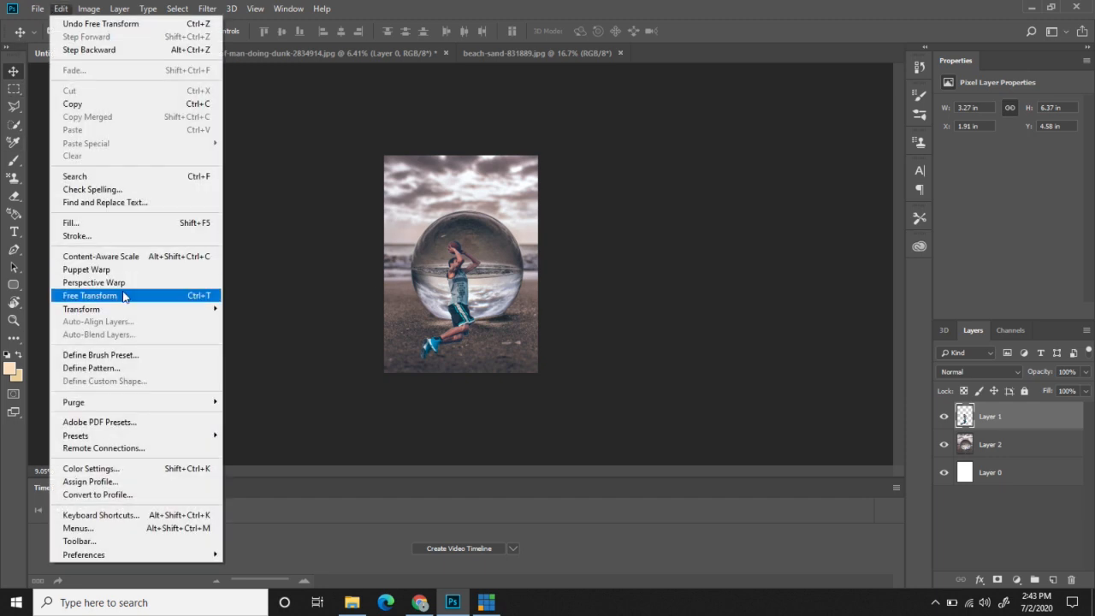
pyautogui.click(124, 296)
pyautogui.scroll(5, 459, 275)
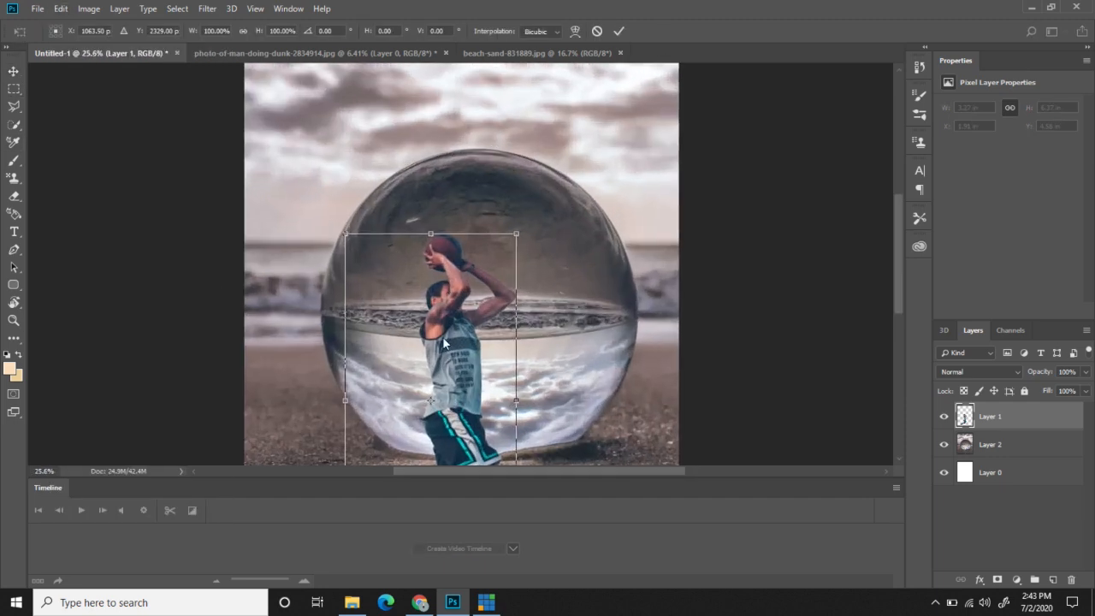
pyautogui.moveTo(467, 303); pyautogui.dragTo(478, 251)
pyautogui.moveTo(376, 130); pyautogui.dragTo(426, 198)
pyautogui.moveTo(503, 334); pyautogui.dragTo(480, 303)
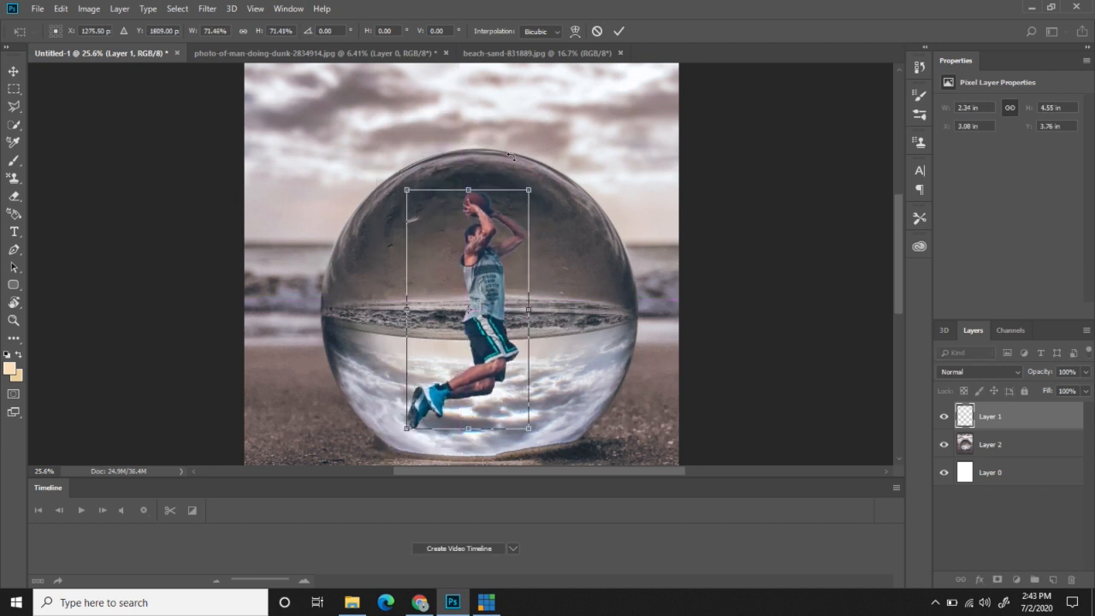
pyautogui.click(618, 31)
pyautogui.scroll(-3, 530, 324)
pyautogui.scroll(-3, 530, 323)
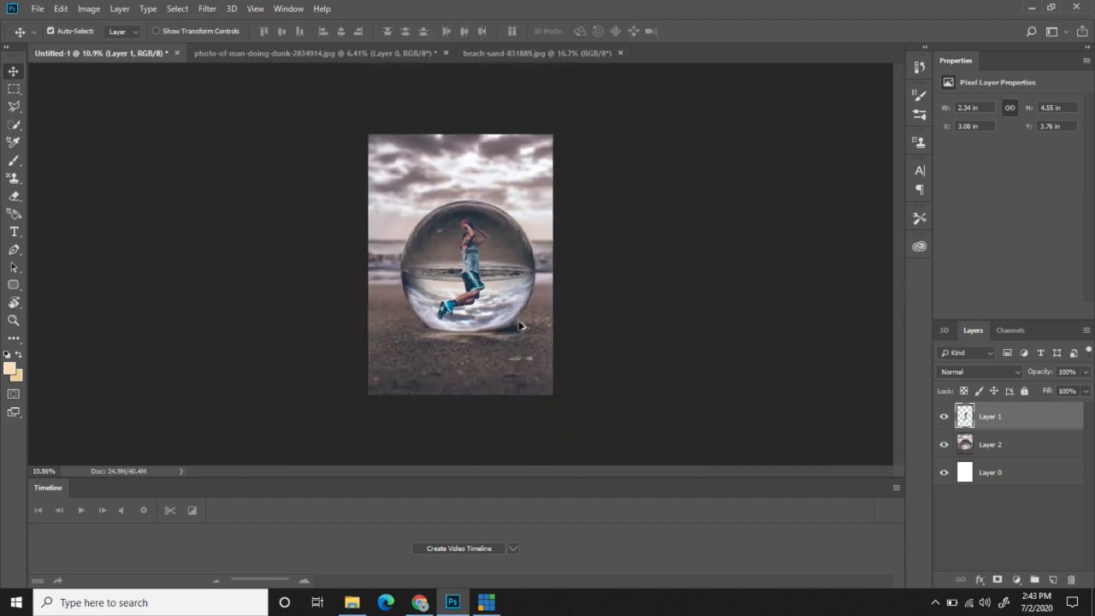
# Add an Outer Glow layer style to the basketball player's layer.
pyautogui.scroll(4, 484, 303)
pyautogui.moveTo(481, 290); pyautogui.dragTo(488, 295)
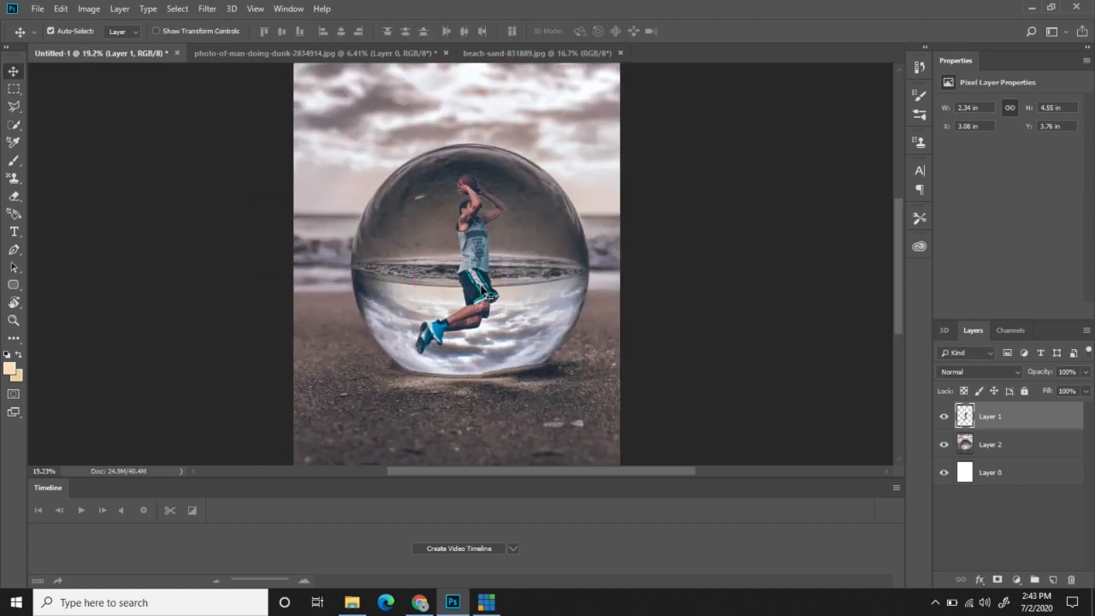
pyautogui.doubleClick(1032, 415)
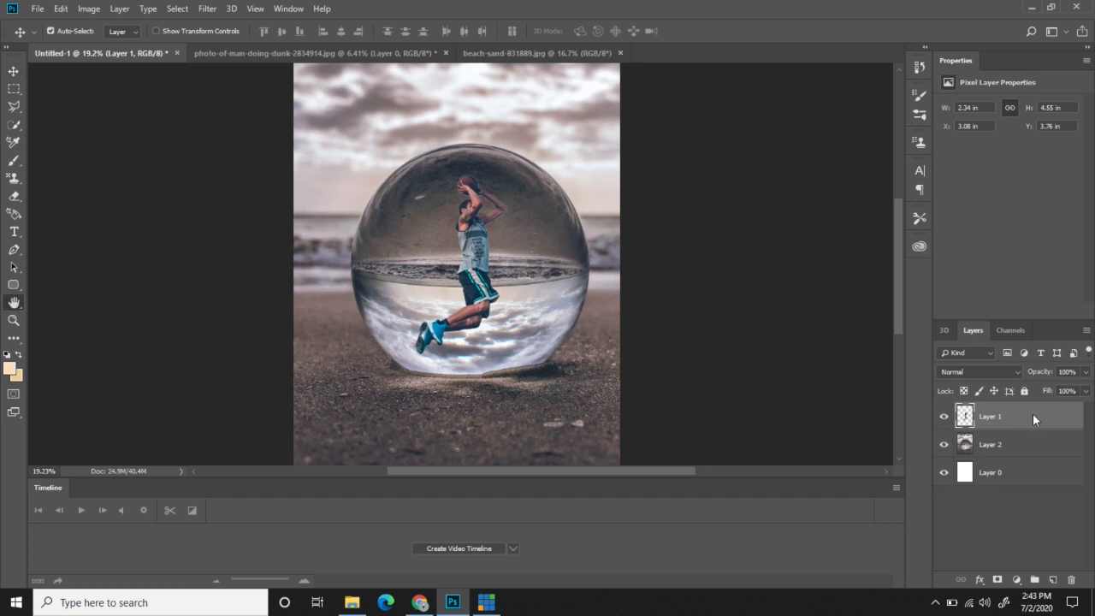
pyautogui.click(588, 252)
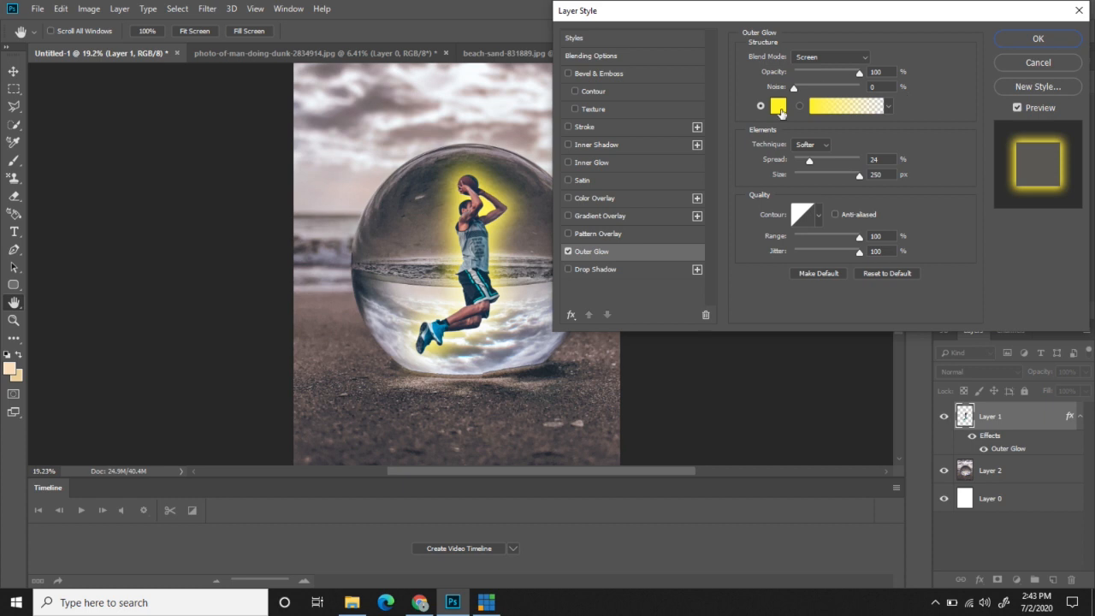
# Try black as the outer glow's colour.
pyautogui.click(778, 106)
pyautogui.moveTo(655, 235)
pyautogui.mouseDown()
pyautogui.moveTo(607, 248)
pyautogui.moveTo(624, 273)
pyautogui.moveTo(619, 297)
pyautogui.moveTo(635, 241)
pyautogui.moveTo(624, 289)
pyautogui.mouseUp()
pyautogui.click(936, 104)
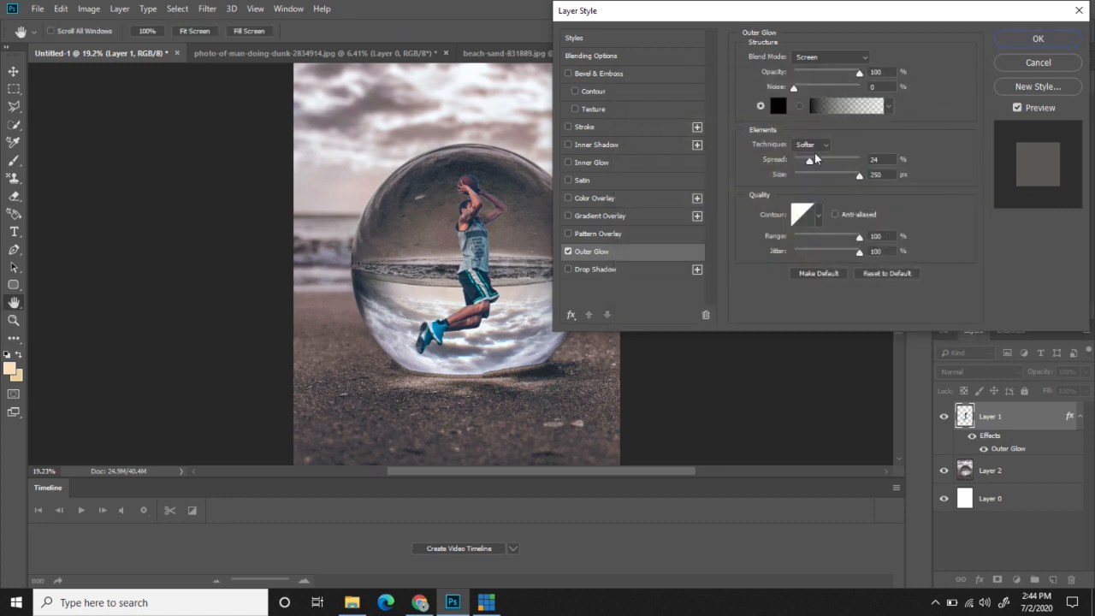
# Adjust the outer glow's spread and size, and set its colour to near-white fdfdfd.
pyautogui.moveTo(782, 161); pyautogui.dragTo(828, 163)
pyautogui.moveTo(856, 172); pyautogui.dragTo(819, 175)
pyautogui.click(780, 109)
pyautogui.click(660, 154)
pyautogui.moveTo(659, 154); pyautogui.dragTo(621, 113)
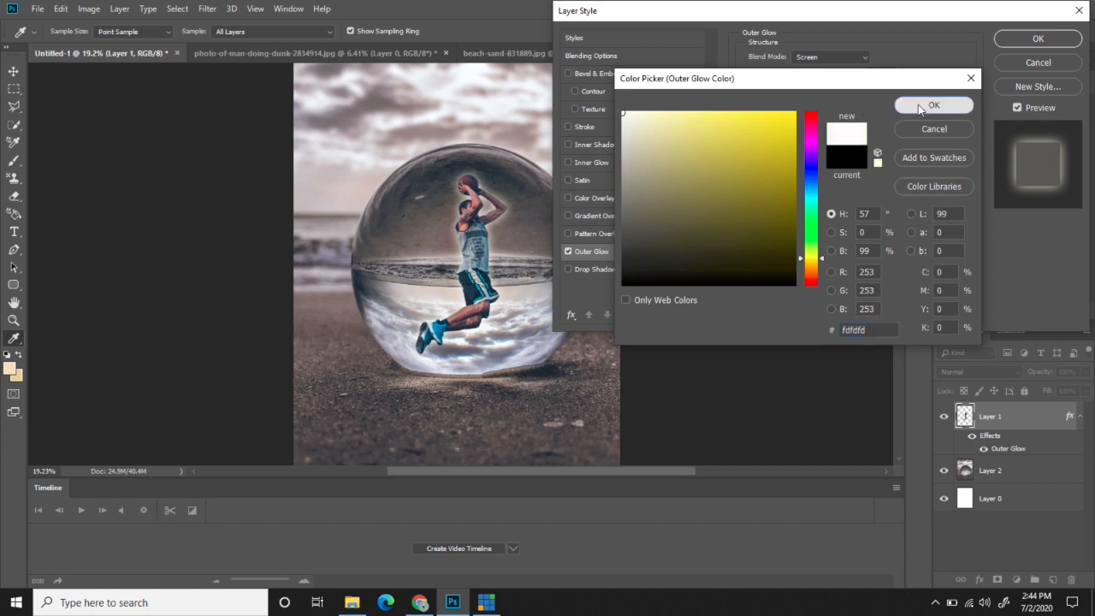
pyautogui.click(933, 104)
# Set the outer glow's spread to 0%, size to 122 px and opacity to 100%.
pyautogui.moveTo(794, 162); pyautogui.dragTo(829, 181)
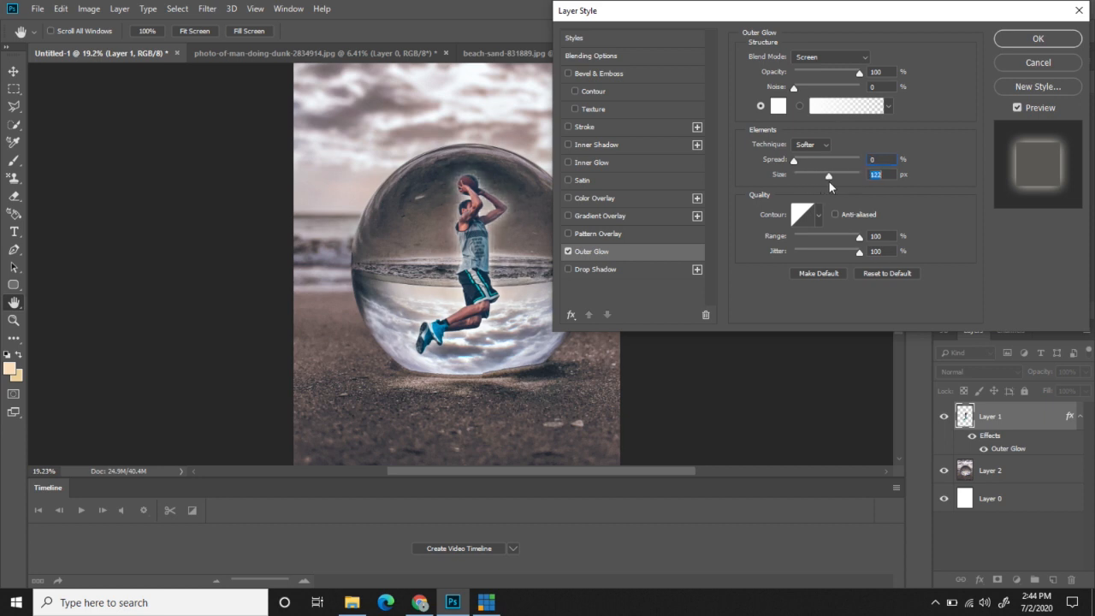
pyautogui.click(787, 89)
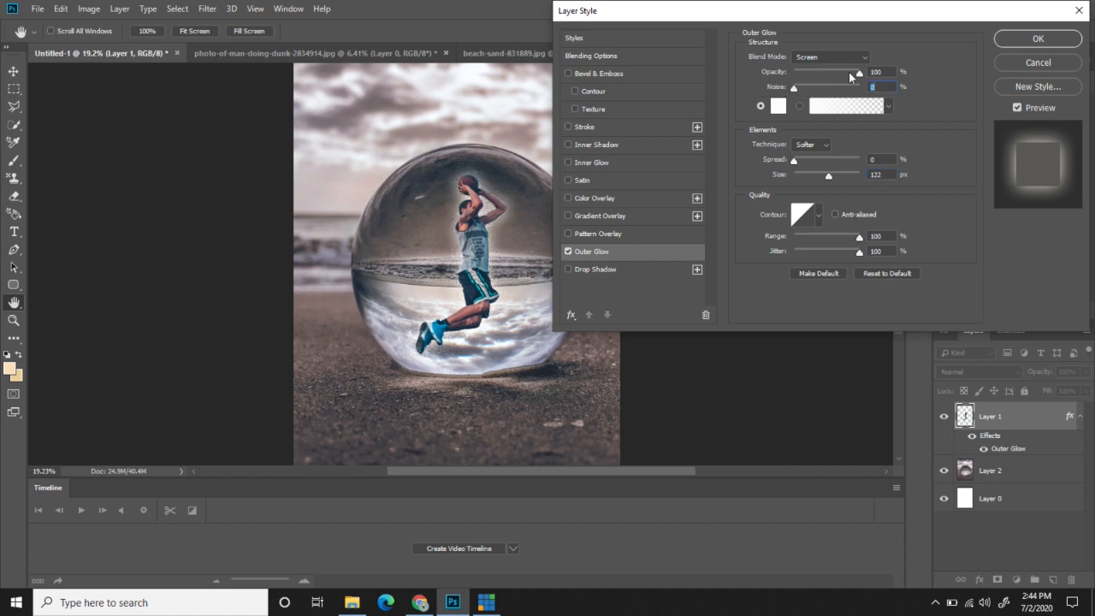
pyautogui.moveTo(834, 74); pyautogui.dragTo(856, 73)
# Add a Drop Shadow to the player with 0% opacity and 0 px distance, and apply the layer styles.
pyautogui.click(584, 271)
pyautogui.moveTo(829, 79); pyautogui.dragTo(794, 133)
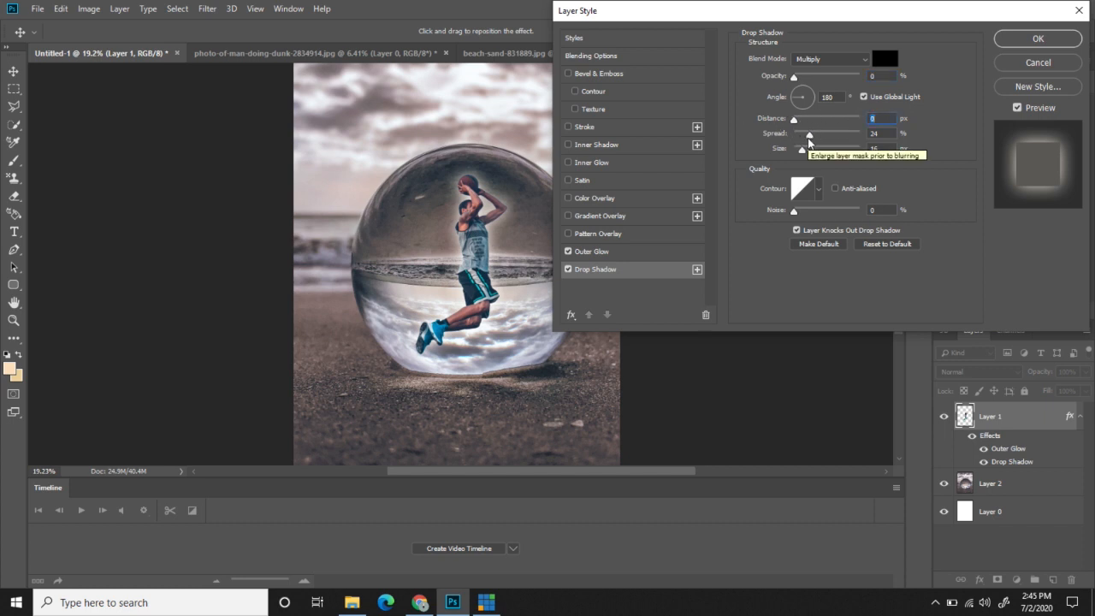
pyautogui.click(1043, 38)
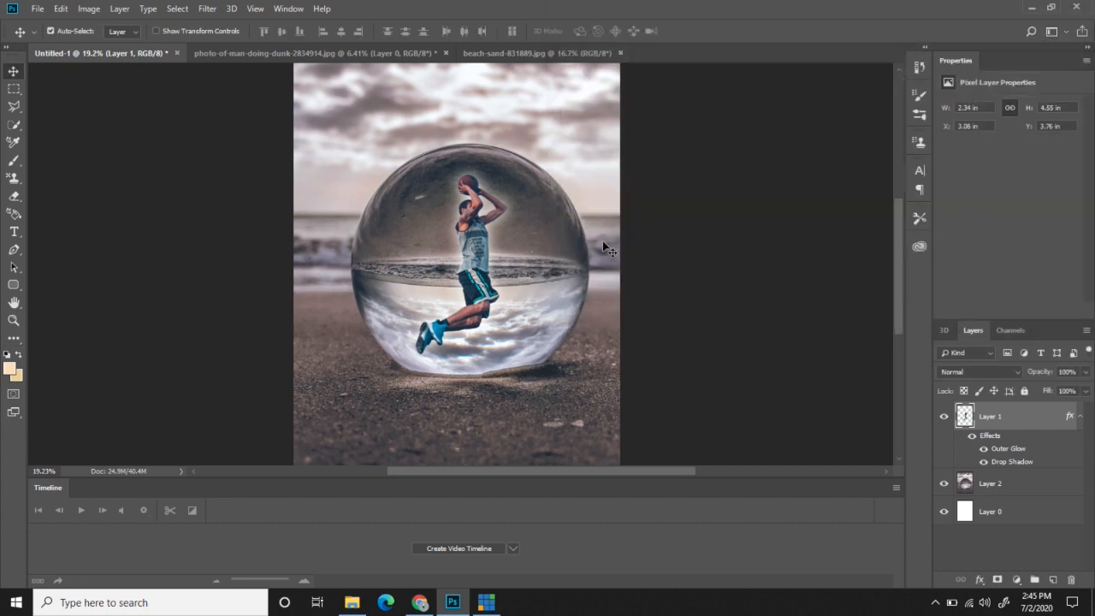
# Enlarge the beach layer to about 110.7% with Free Transform, align it with the canvas's upper edge and apply the transform.
pyautogui.scroll(-4, 436, 269)
pyautogui.scroll(2, 459, 267)
pyautogui.scroll(2, 459, 268)
pyautogui.scroll(-3, 462, 269)
pyautogui.click(523, 256)
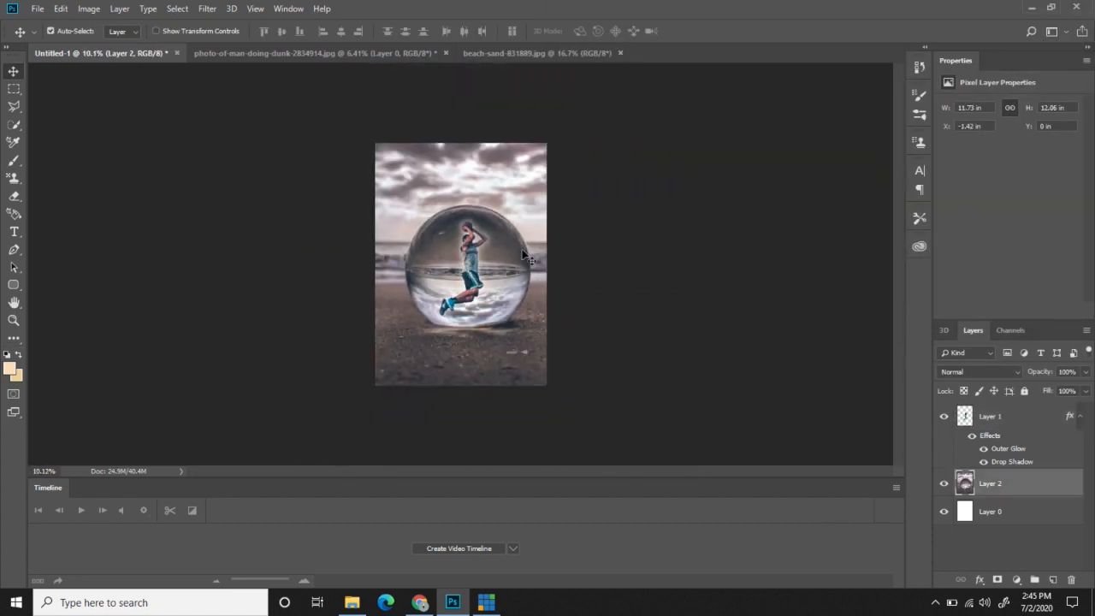
pyautogui.click(60, 10)
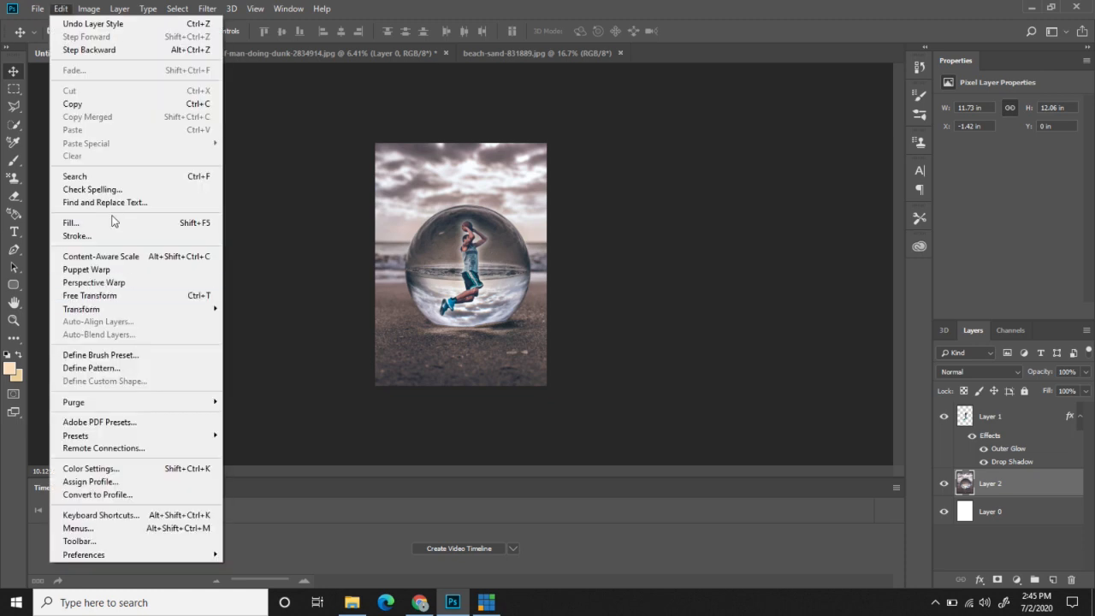
pyautogui.click(94, 296)
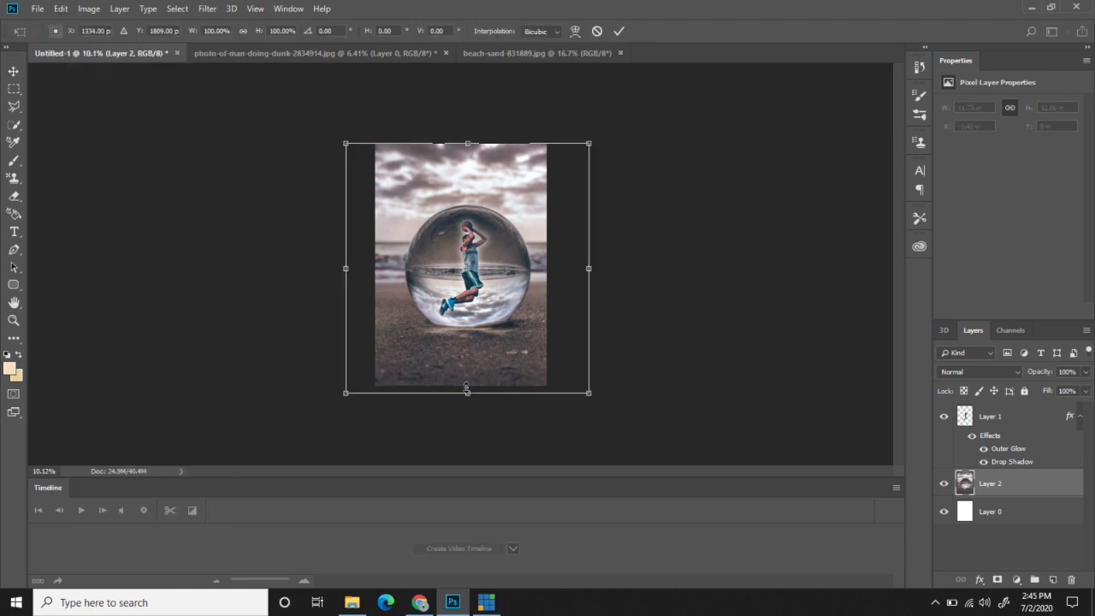
pyautogui.moveTo(472, 345); pyautogui.dragTo(472, 369)
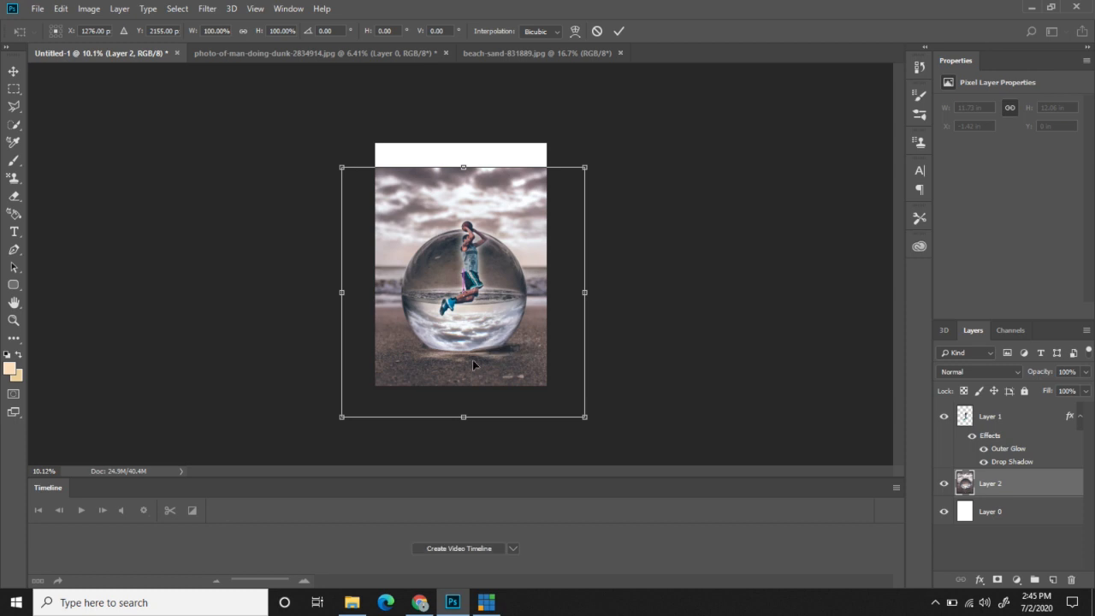
pyautogui.moveTo(585, 165); pyautogui.dragTo(608, 142)
pyautogui.moveTo(513, 265)
pyautogui.mouseDown()
pyautogui.moveTo(482, 268)
pyautogui.moveTo(496, 262)
pyautogui.mouseUp()
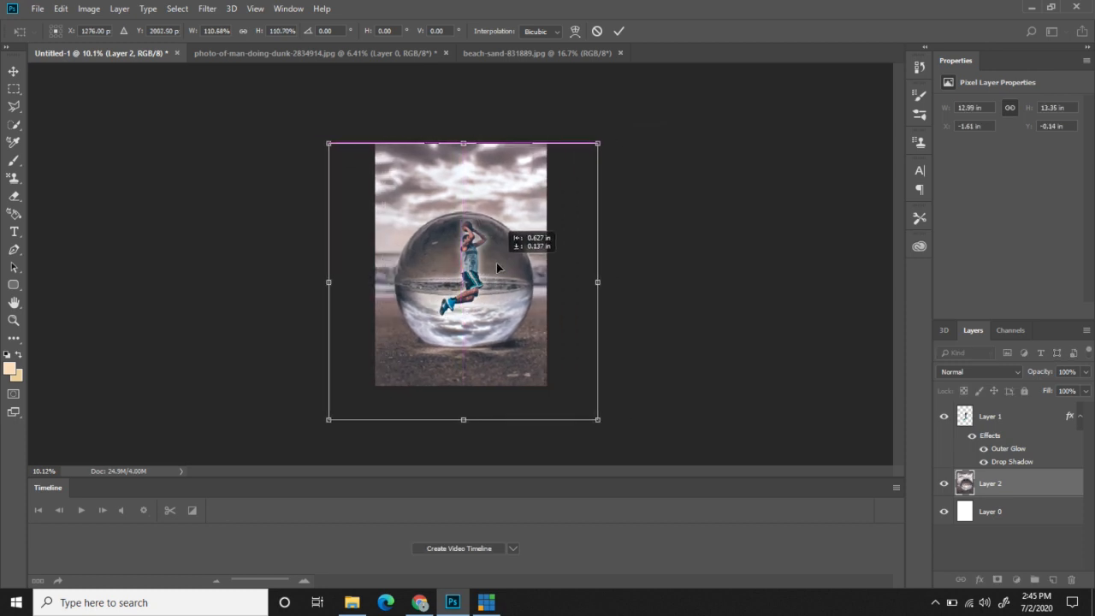
pyautogui.click(618, 31)
# Move the player slightly down inside the glass ball and set his layer's blend mode to Multiply.
pyautogui.scroll(3, 470, 277)
pyautogui.moveTo(471, 280); pyautogui.dragTo(471, 298)
pyautogui.click(990, 368)
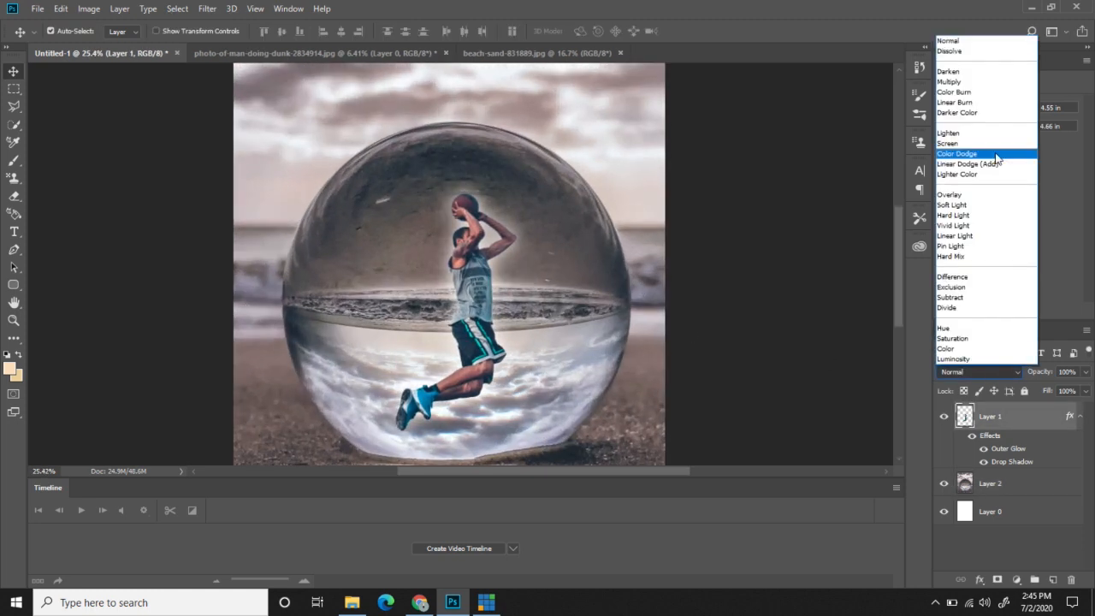
pyautogui.click(976, 84)
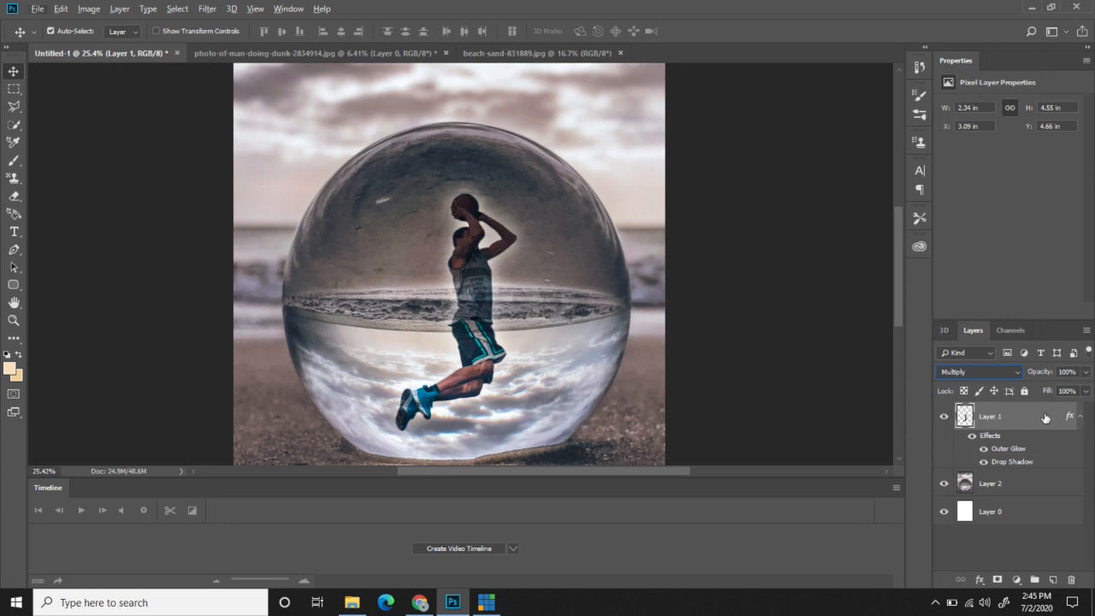
# Add a Curves adjustment clipped to the player's layer and brighten him with a curve point at input 100, output 213.
pyautogui.click(1022, 579)
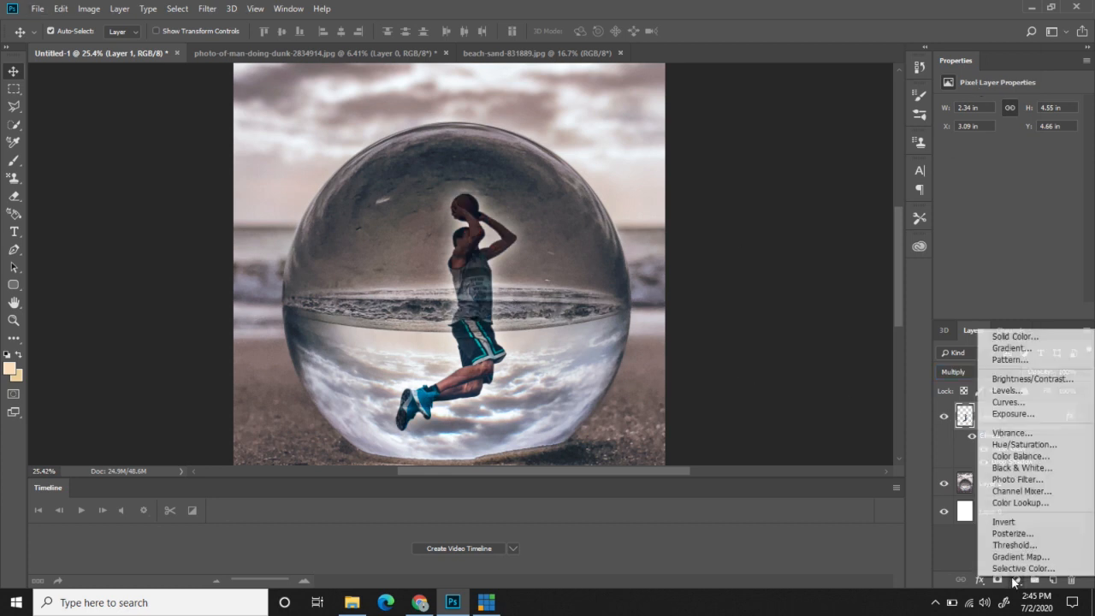
pyautogui.click(1040, 410)
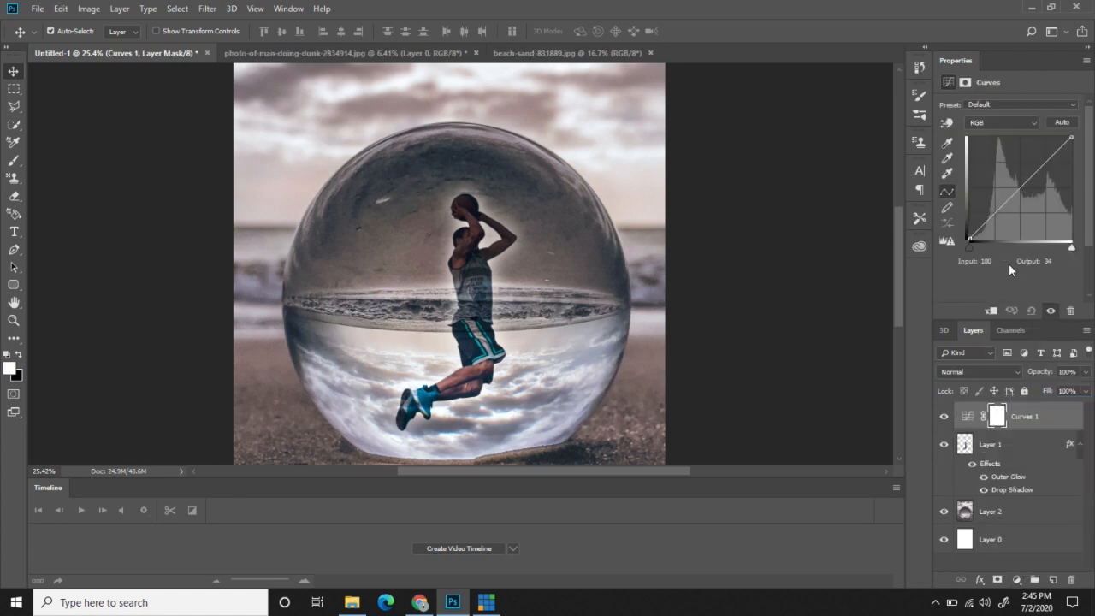
pyautogui.click(990, 311)
pyautogui.moveTo(1029, 187); pyautogui.dragTo(1016, 153)
pyautogui.scroll(-4, 559, 254)
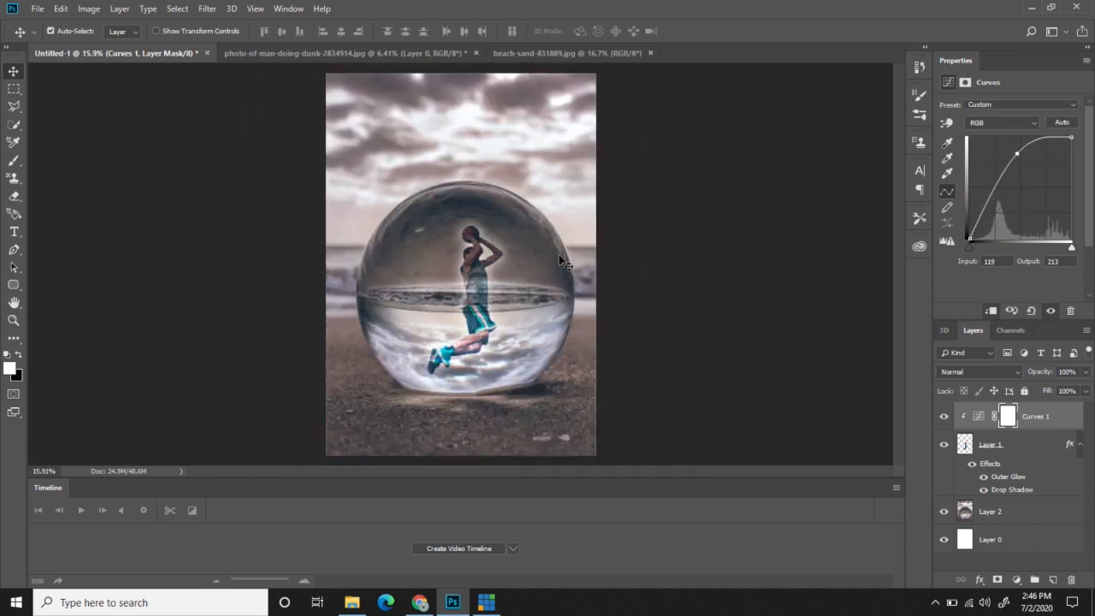
pyautogui.scroll(3, 521, 260)
pyautogui.moveTo(1016, 153)
pyautogui.mouseDown()
pyautogui.moveTo(1027, 182)
pyautogui.moveTo(1009, 153)
pyautogui.mouseUp()
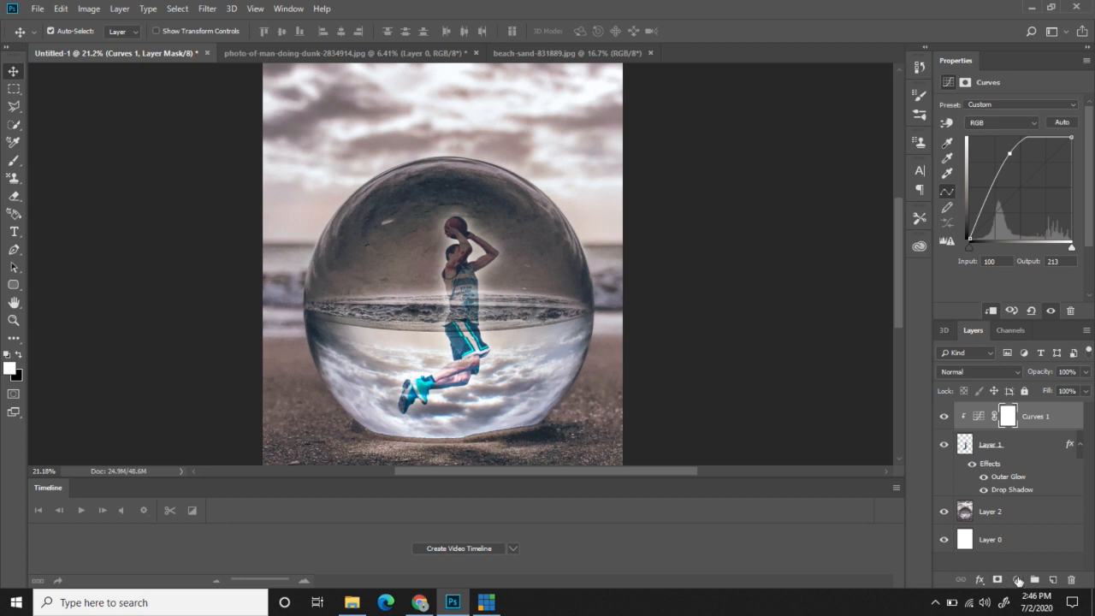
pyautogui.click(1015, 580)
pyautogui.press('Escape')
pyautogui.hotkey('shift', 'alt', 'm')
pyautogui.click(984, 451)
pyautogui.click(1015, 579)
pyautogui.click(1005, 419)
pyautogui.click(986, 313)
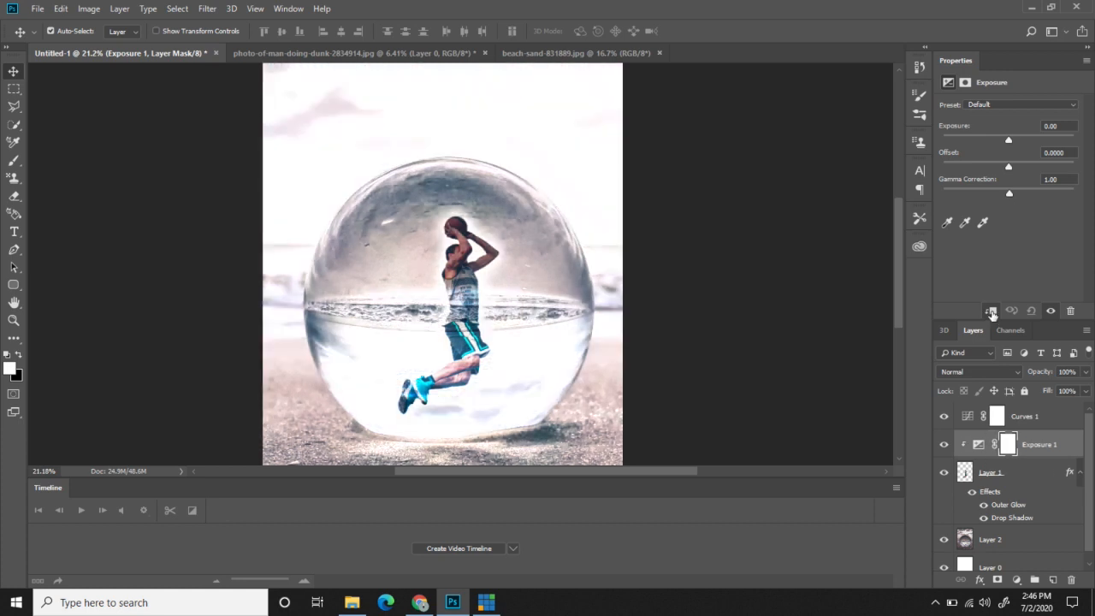
pyautogui.click(990, 311)
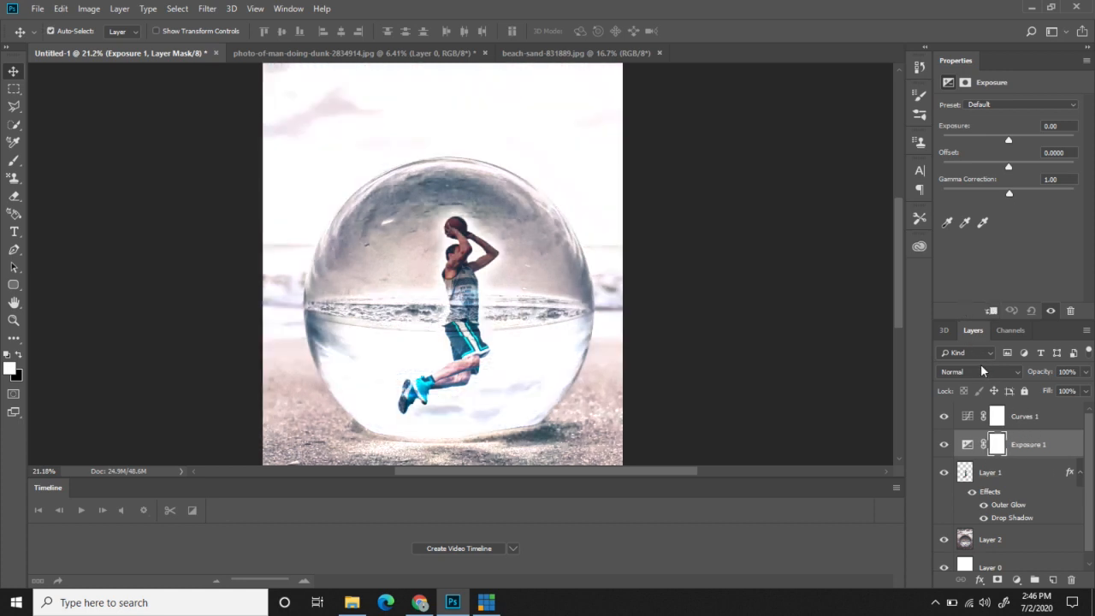
pyautogui.click(990, 311)
pyautogui.hotkey('ctrl', '2')
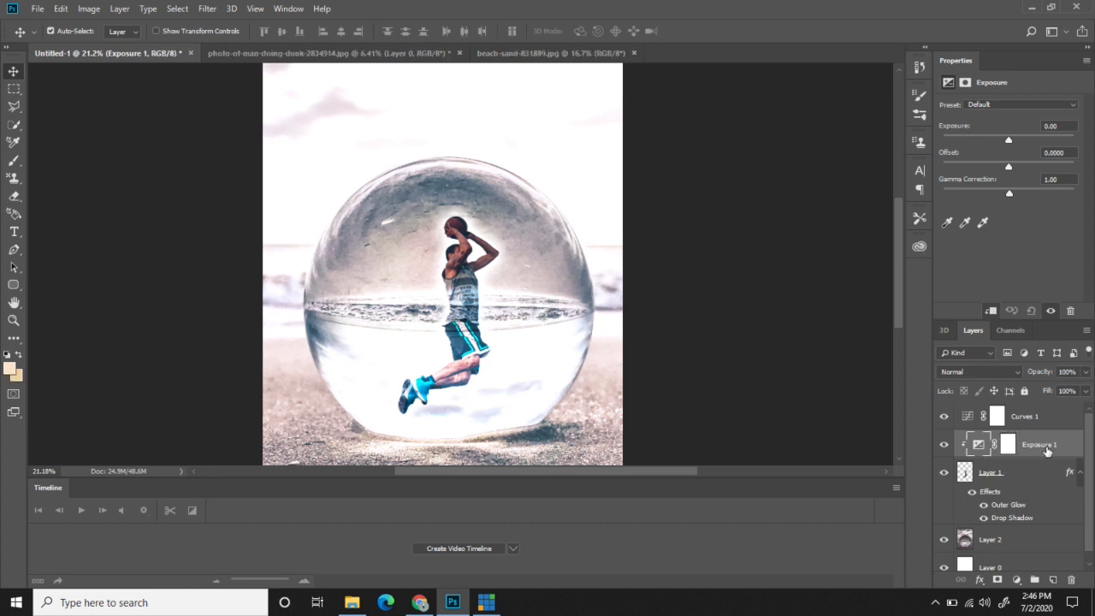
pyautogui.press('Delete')
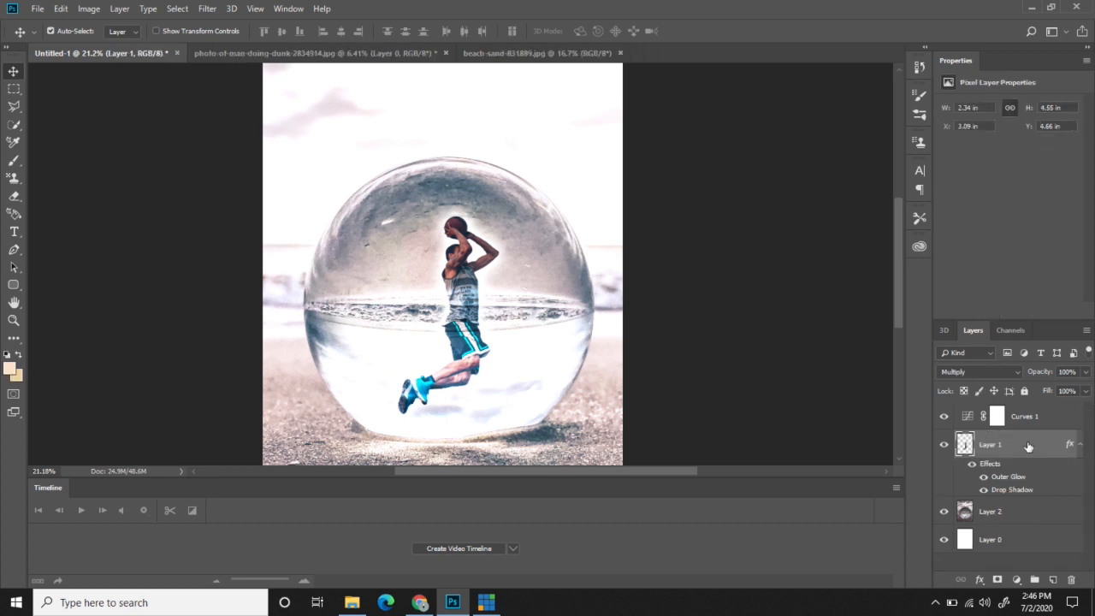
pyautogui.click(1014, 416)
pyautogui.click(991, 311)
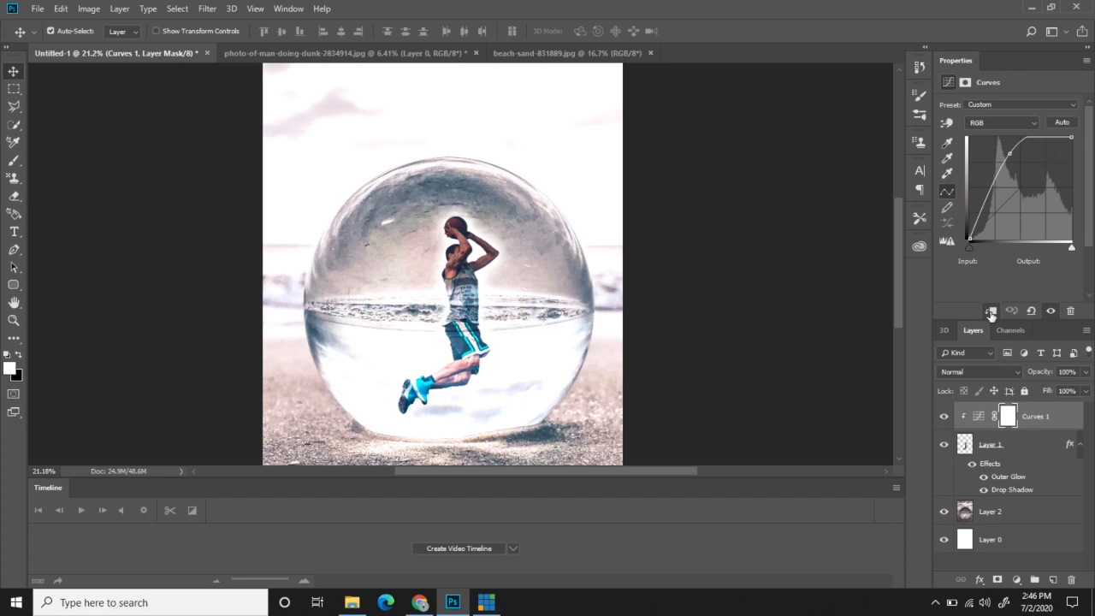
# Add a clipped Exposure adjustment above the player's layer with exposure +1.08, offset +0.0026 and gamma correction 0.71.
pyautogui.click(1003, 446)
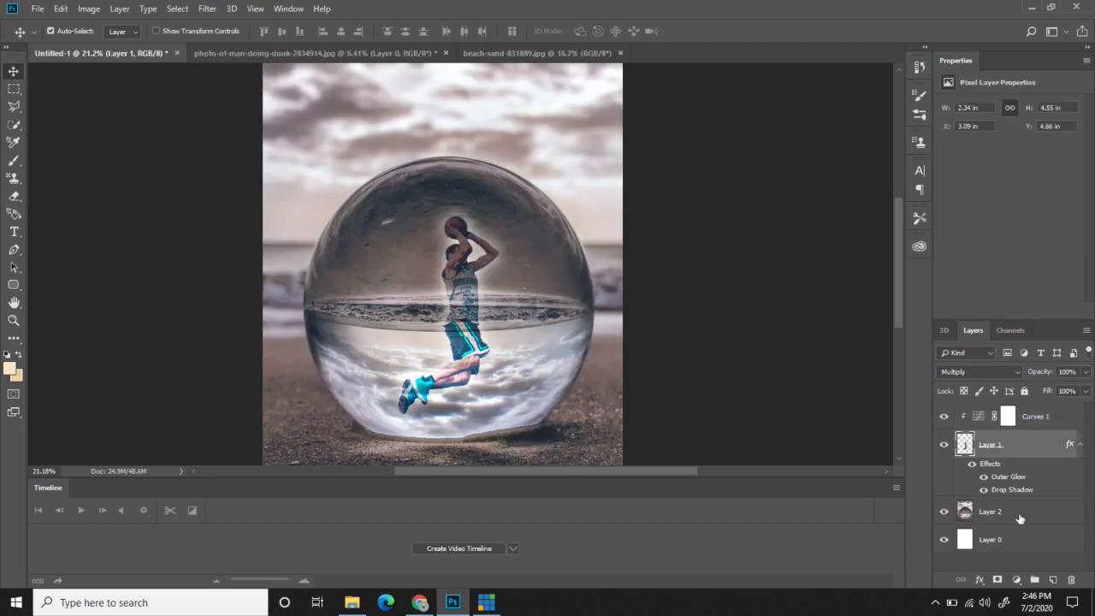
pyautogui.click(1017, 580)
pyautogui.click(1006, 418)
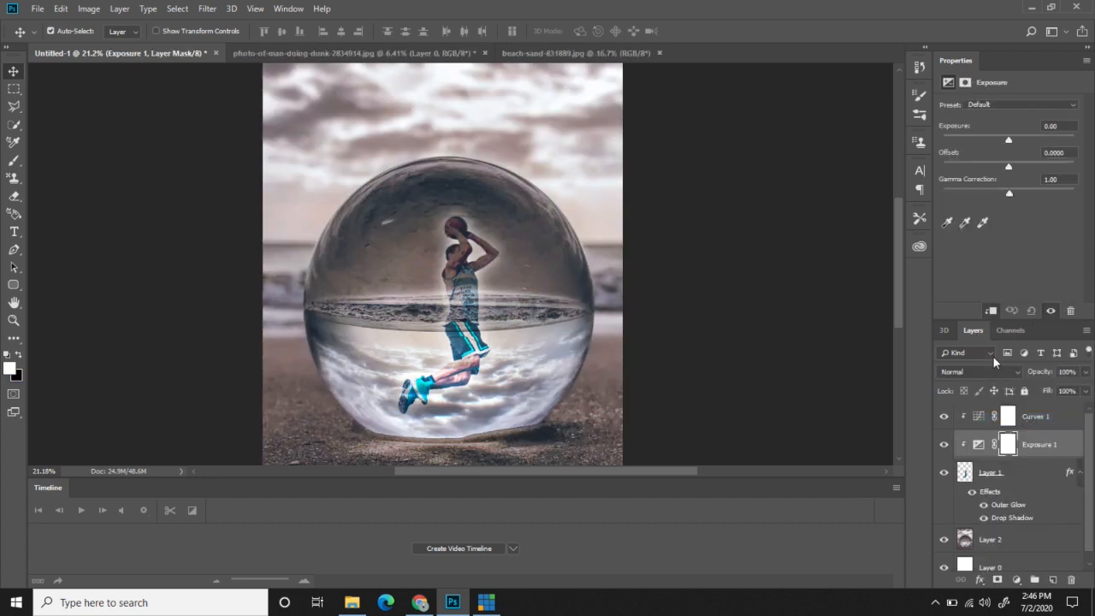
pyautogui.moveTo(1036, 195); pyautogui.dragTo(1010, 142)
pyautogui.moveTo(1005, 137); pyautogui.dragTo(1018, 137)
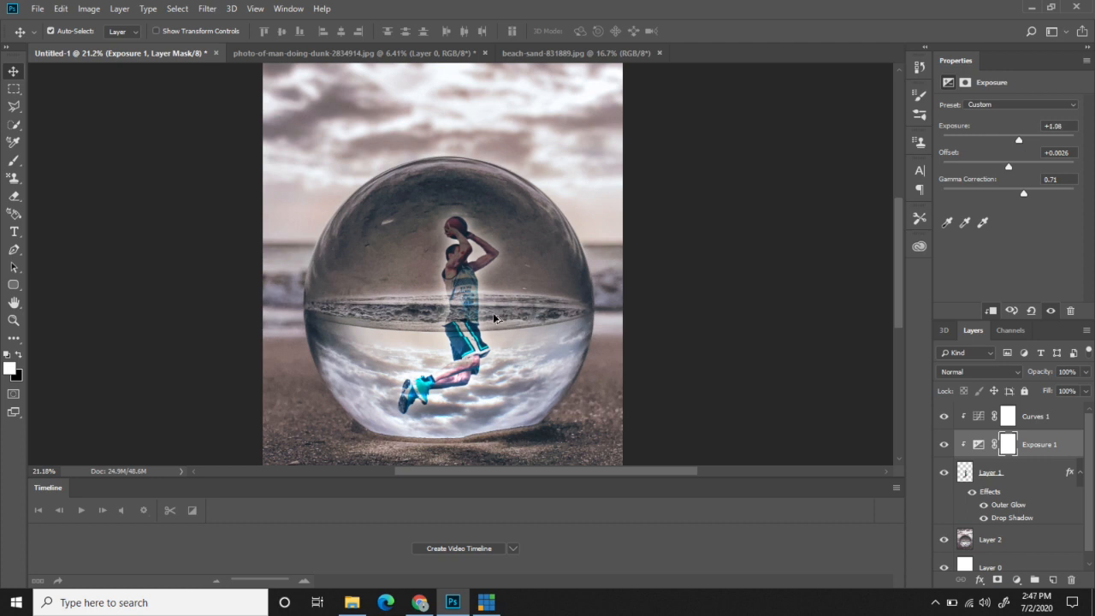
# Add a Curves adjustment clipped to the beach layer and darken it with a curve point at input 162, output 145.
pyautogui.scroll(-3, 493, 319)
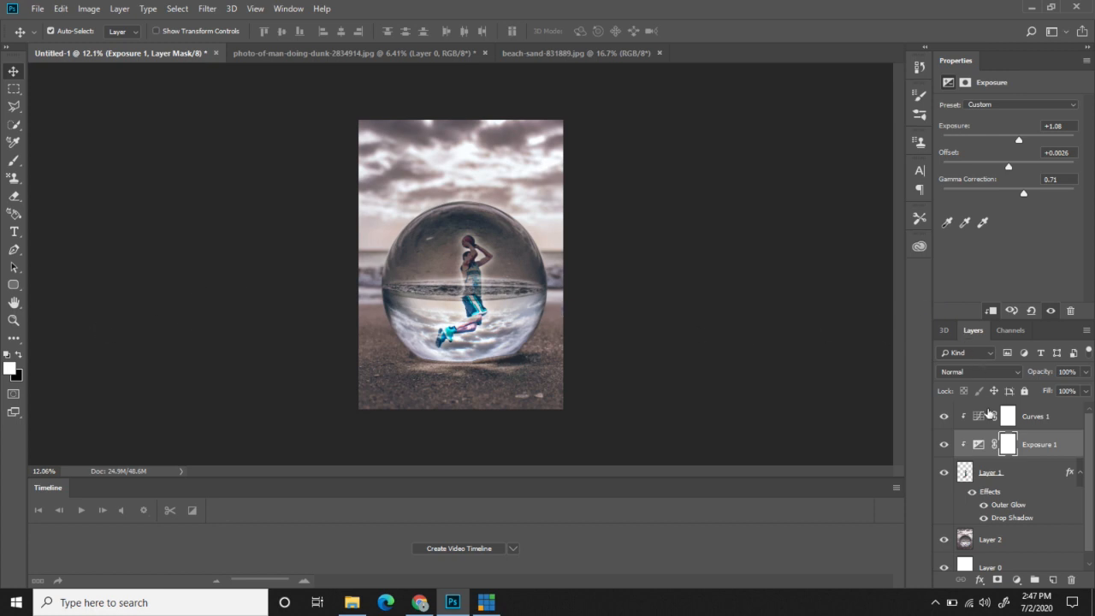
pyautogui.click(1021, 548)
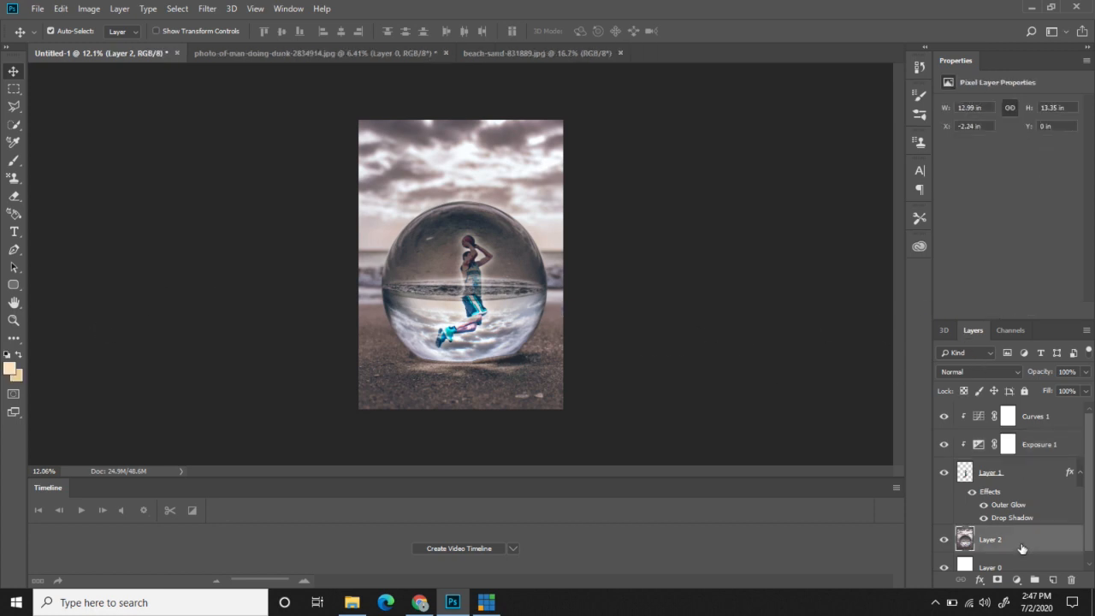
pyautogui.click(1017, 580)
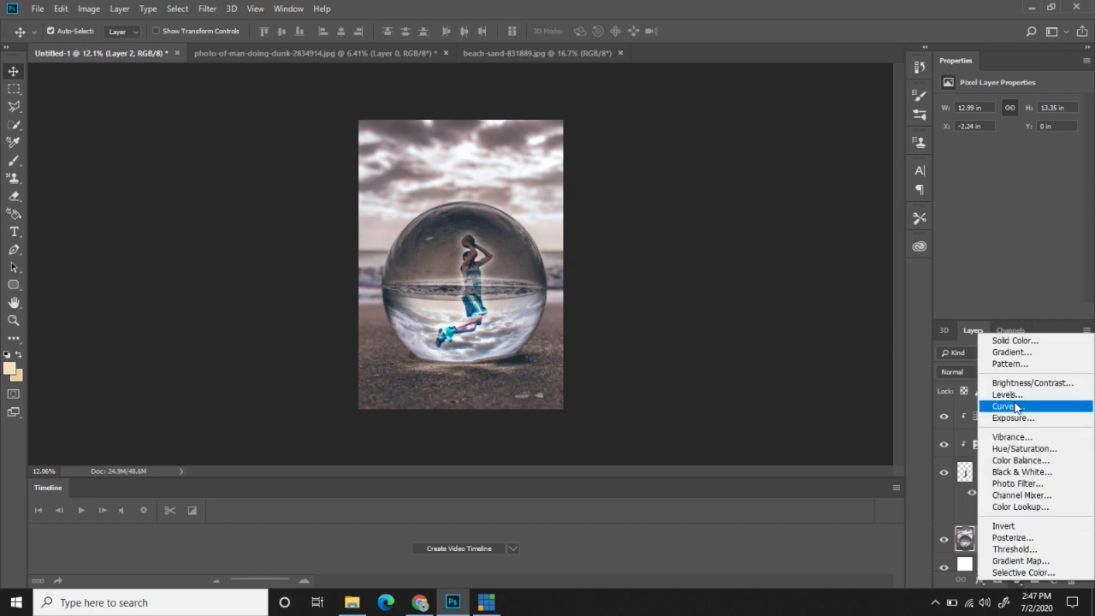
pyautogui.click(1001, 406)
pyautogui.click(990, 310)
pyautogui.moveTo(1029, 178)
pyautogui.mouseDown()
pyautogui.moveTo(1032, 195)
pyautogui.moveTo(1025, 164)
pyautogui.moveTo(1032, 194)
pyautogui.moveTo(1033, 180)
pyautogui.mouseUp()
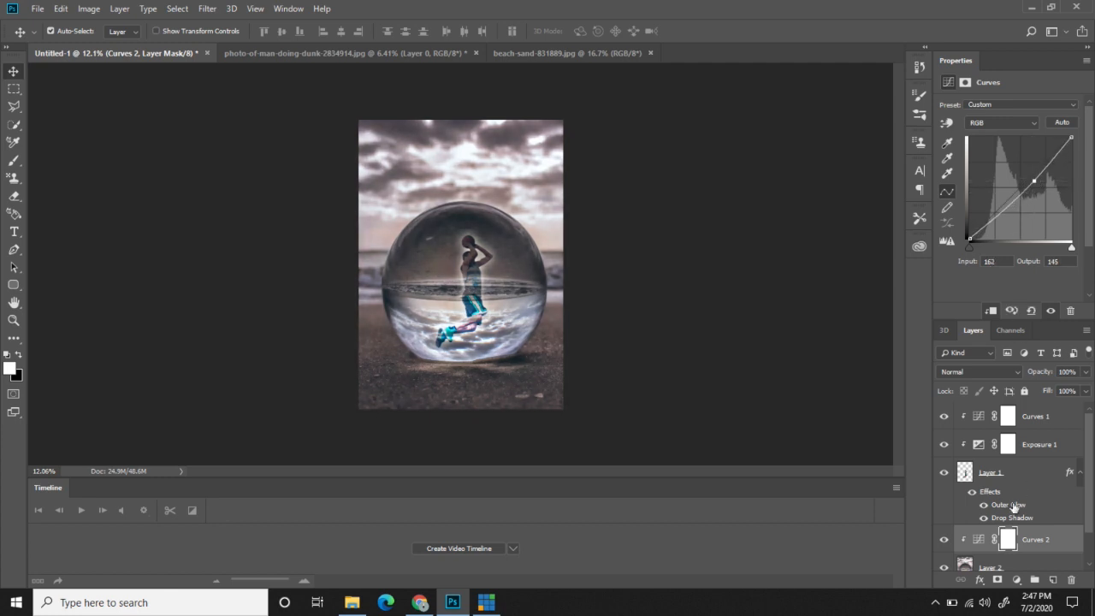
pyautogui.click(1016, 579)
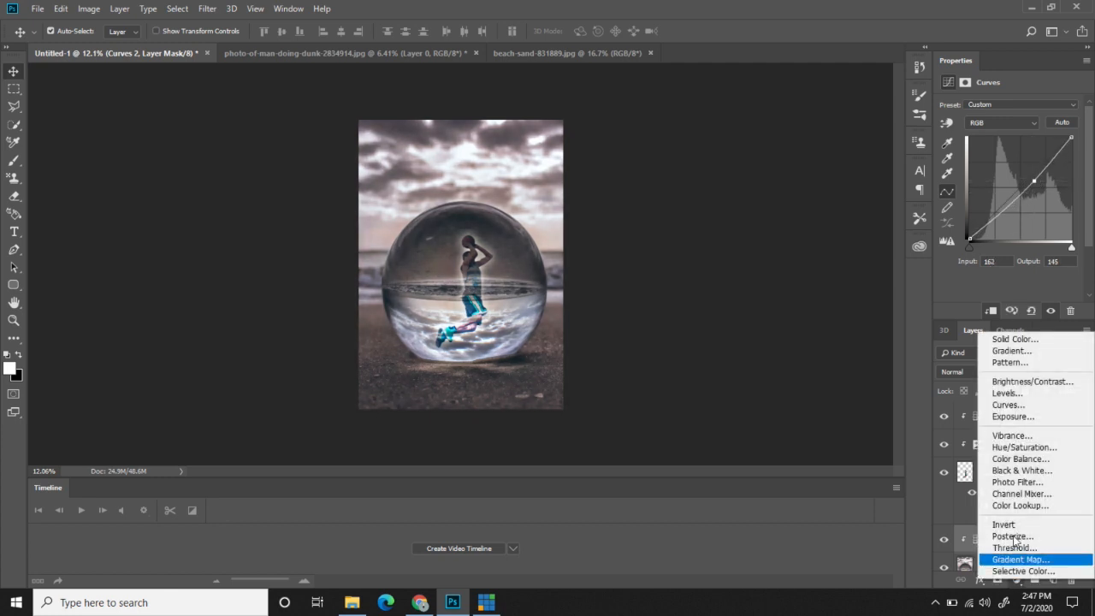
pyautogui.click(1024, 337)
pyautogui.moveTo(739, 157)
pyautogui.mouseDown()
pyautogui.moveTo(782, 125)
pyautogui.moveTo(739, 157)
pyautogui.mouseUp()
pyautogui.click(933, 129)
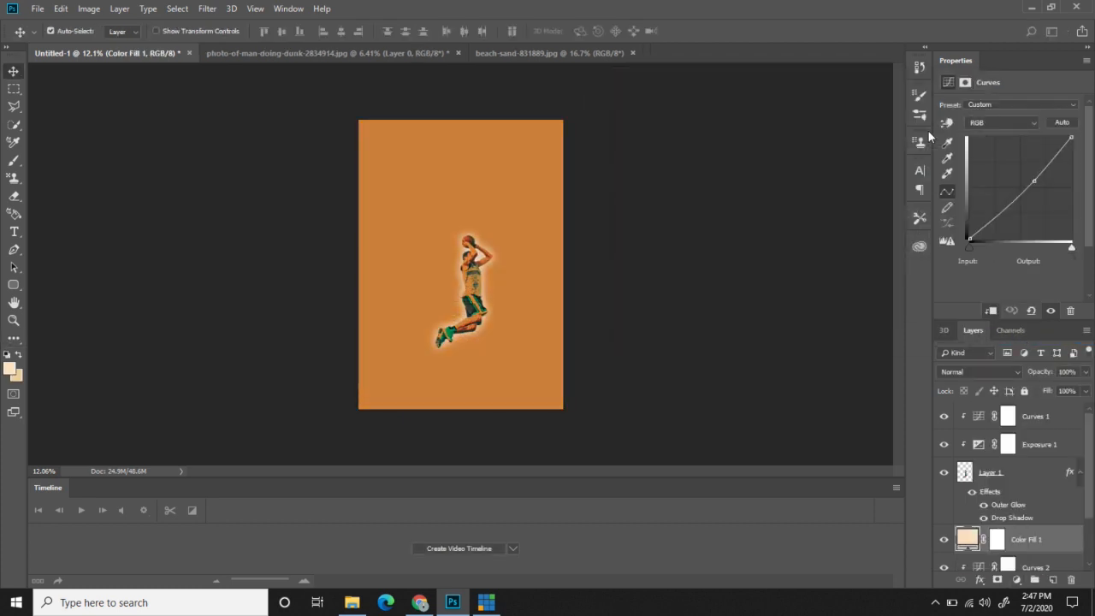
pyautogui.scroll(-1, 1016, 565)
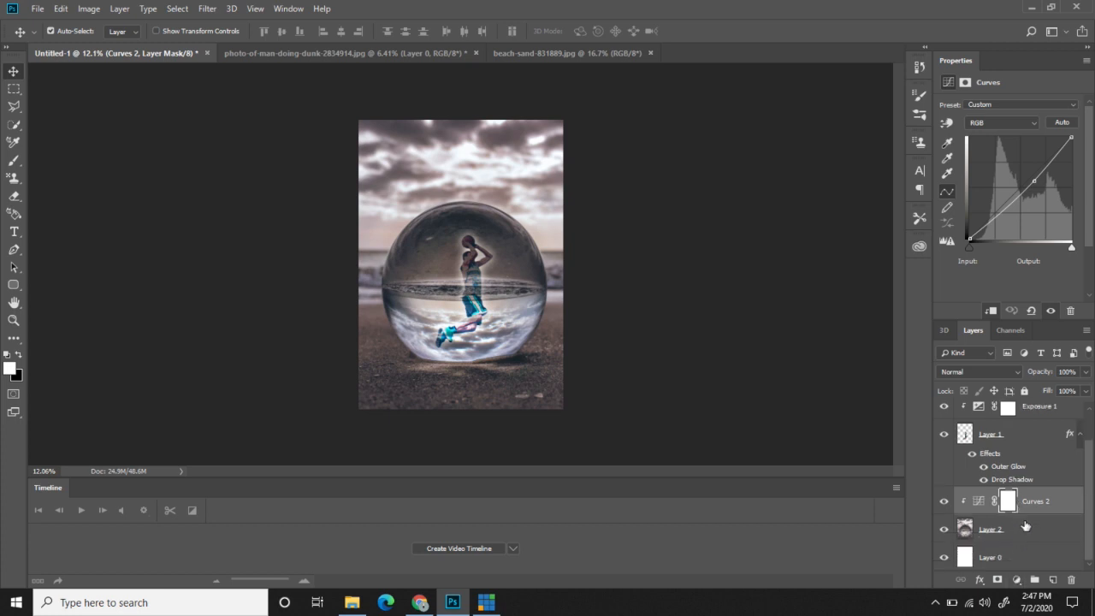
pyautogui.click(1024, 530)
pyautogui.click(1016, 579)
pyautogui.click(1036, 342)
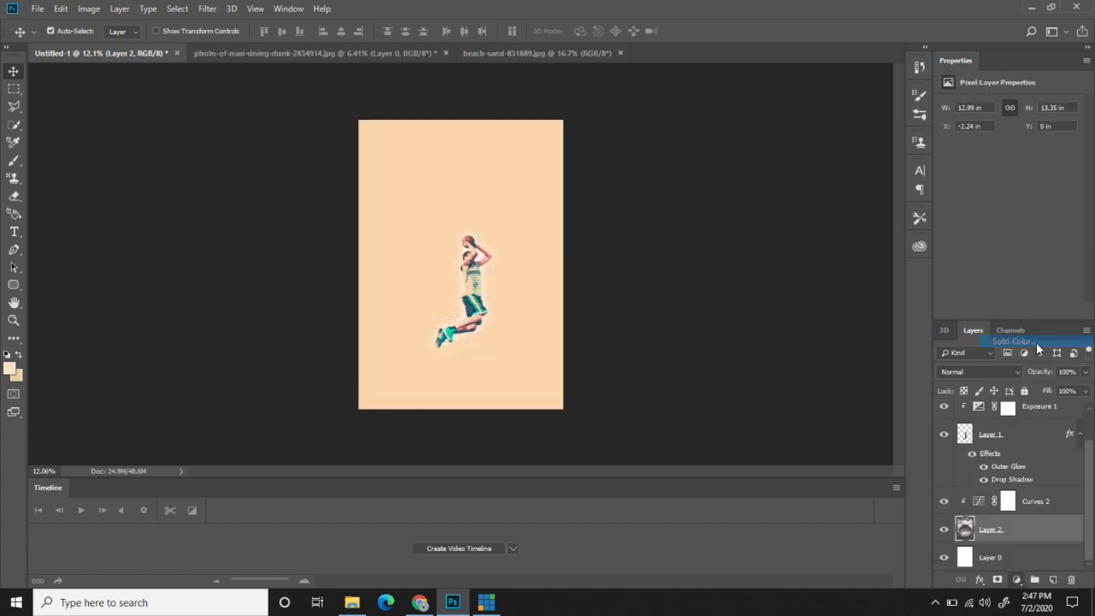
pyautogui.click(968, 79)
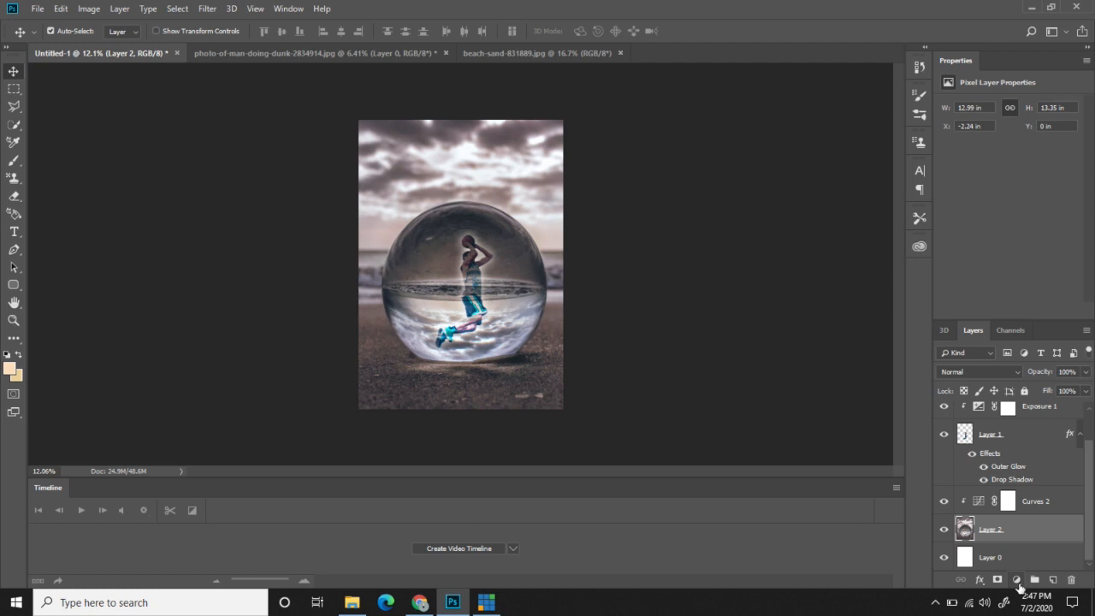
# Add a Color Balance adjustment clipped to the beach layer with midtones at cyan-red +4, magenta-green -1 and yellow-blue -33.
pyautogui.click(1016, 581)
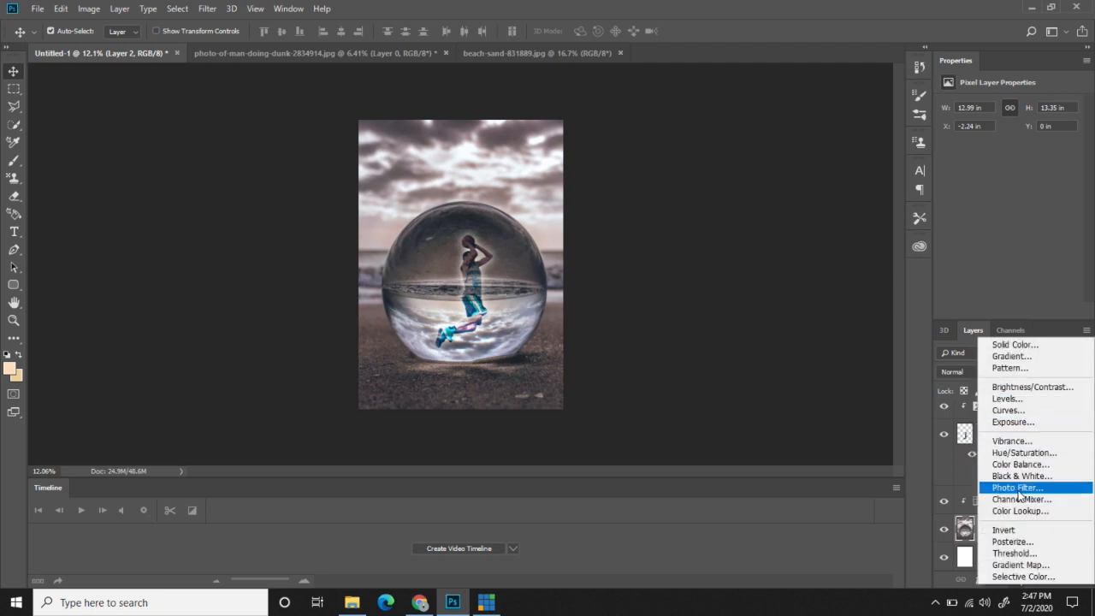
pyautogui.click(1019, 463)
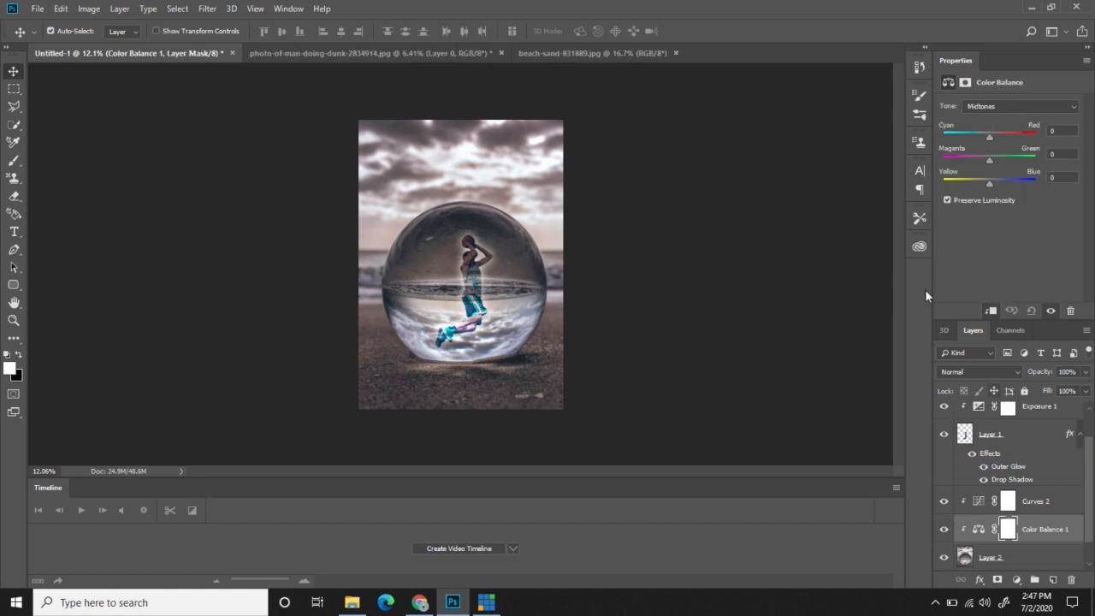
pyautogui.moveTo(990, 183); pyautogui.dragTo(993, 137)
pyautogui.click(988, 181)
pyautogui.moveTo(1002, 183); pyautogui.dragTo(990, 141)
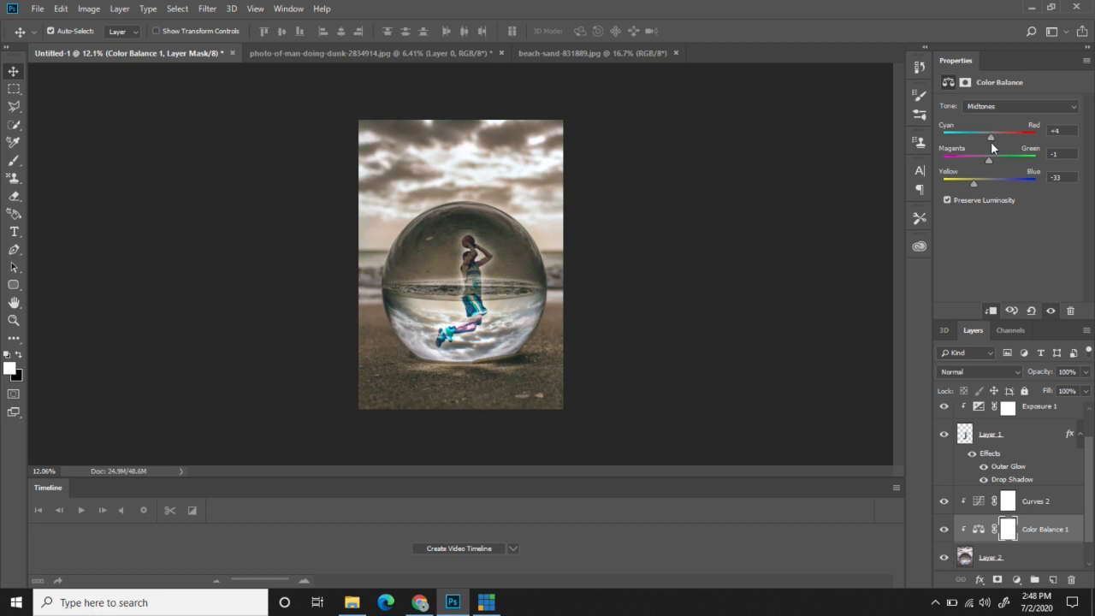
# Apply the Camera Raw Filter to the beach layer with temperature -30, exposure -0.20, strongly raised highlights and lowered shadows.
pyautogui.click(1009, 558)
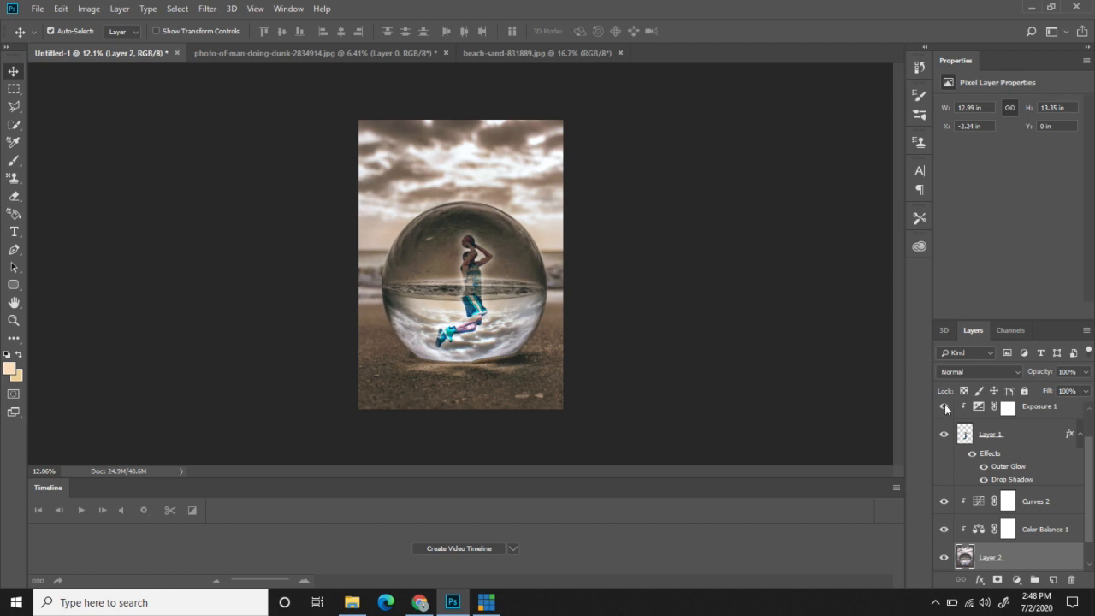
pyautogui.scroll(-1, 1020, 537)
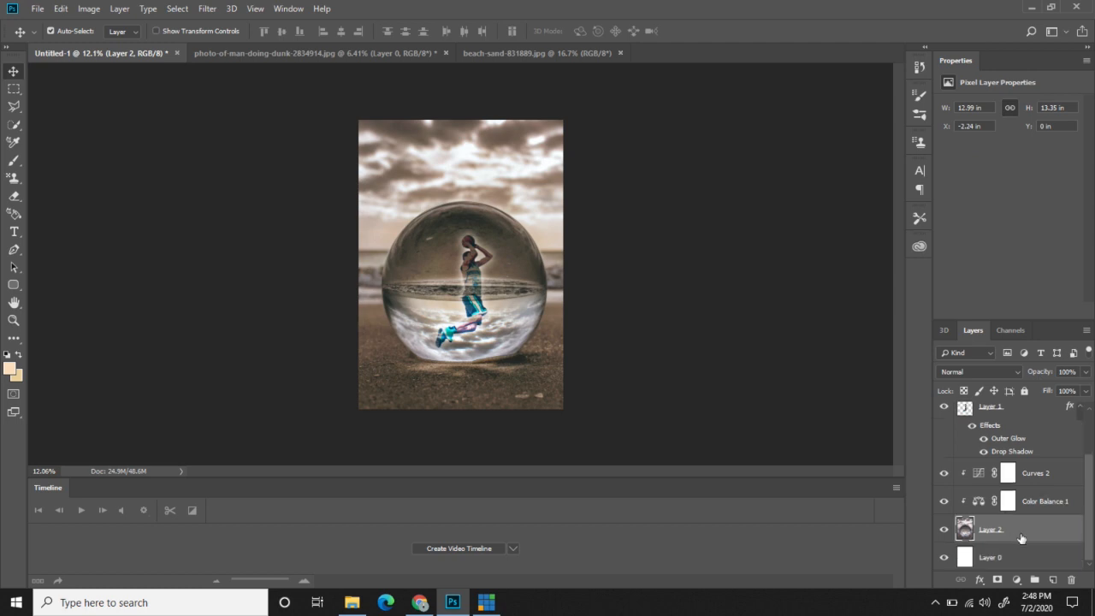
pyautogui.click(208, 8)
pyautogui.click(245, 90)
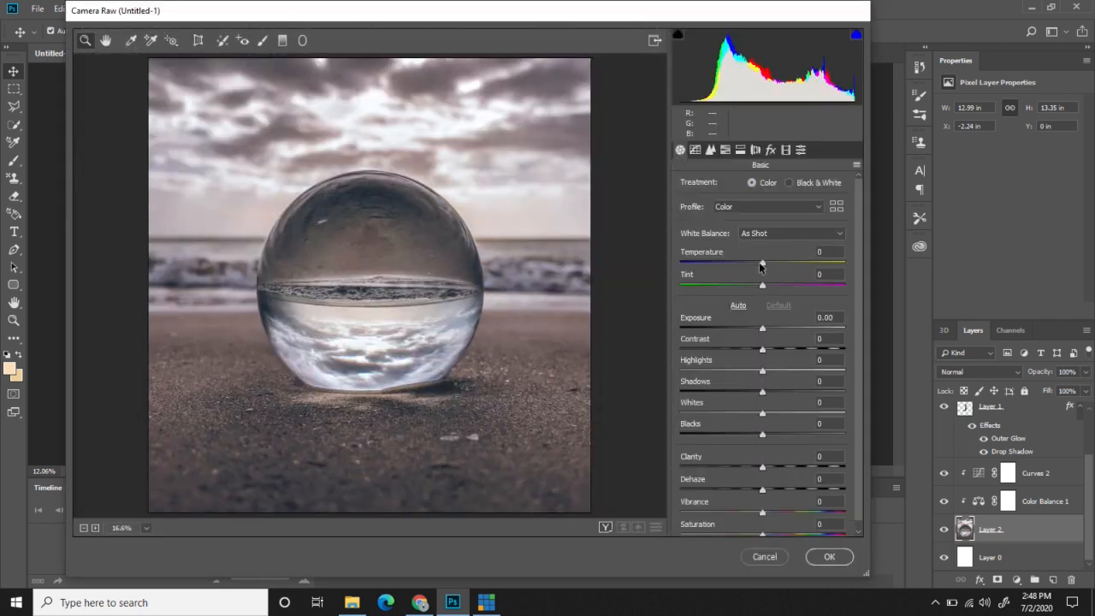
pyautogui.moveTo(758, 262); pyautogui.dragTo(735, 267)
pyautogui.moveTo(762, 329); pyautogui.dragTo(759, 333)
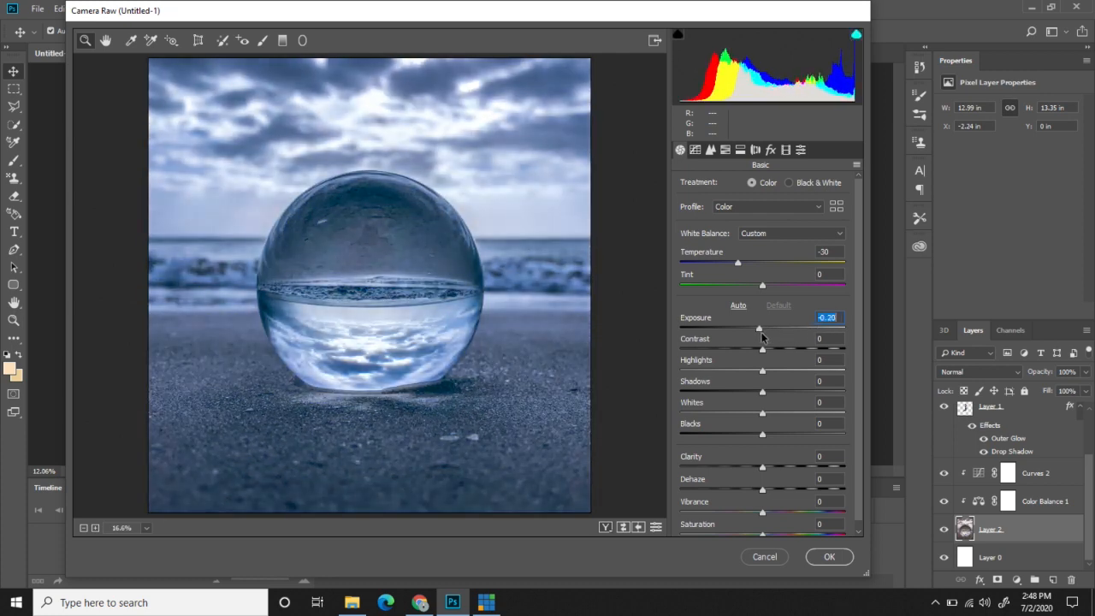
pyautogui.moveTo(768, 371); pyautogui.dragTo(839, 373)
pyautogui.moveTo(762, 392); pyautogui.dragTo(742, 396)
pyautogui.click(827, 556)
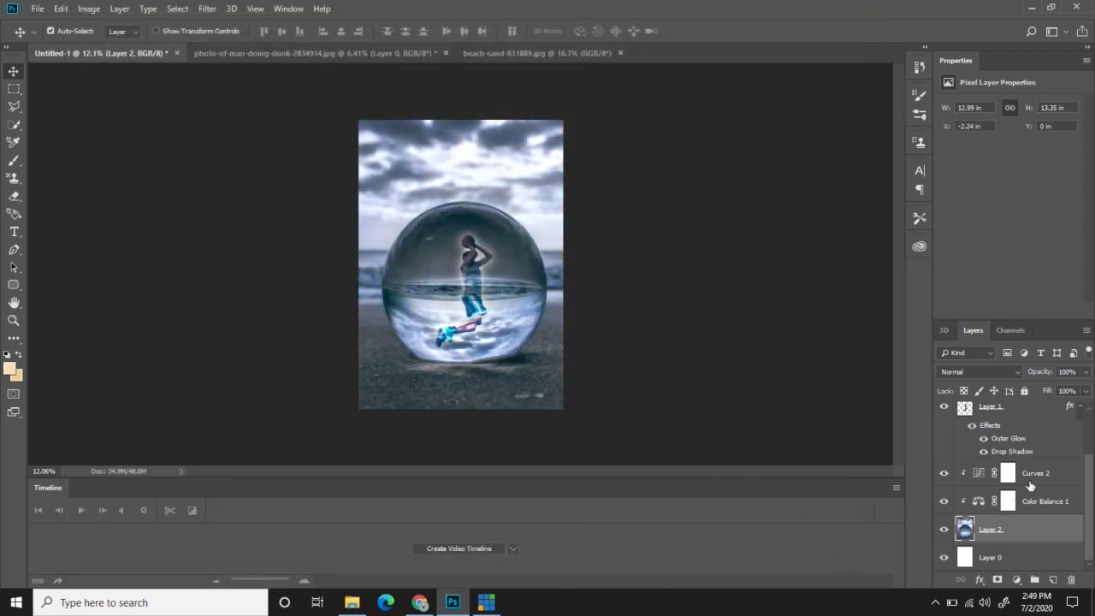
# Apply the Camera Raw Filter to the player's layer with temperature +23, exposure +0.10 and slightly raised highlights.
pyautogui.scroll(1, 1013, 428)
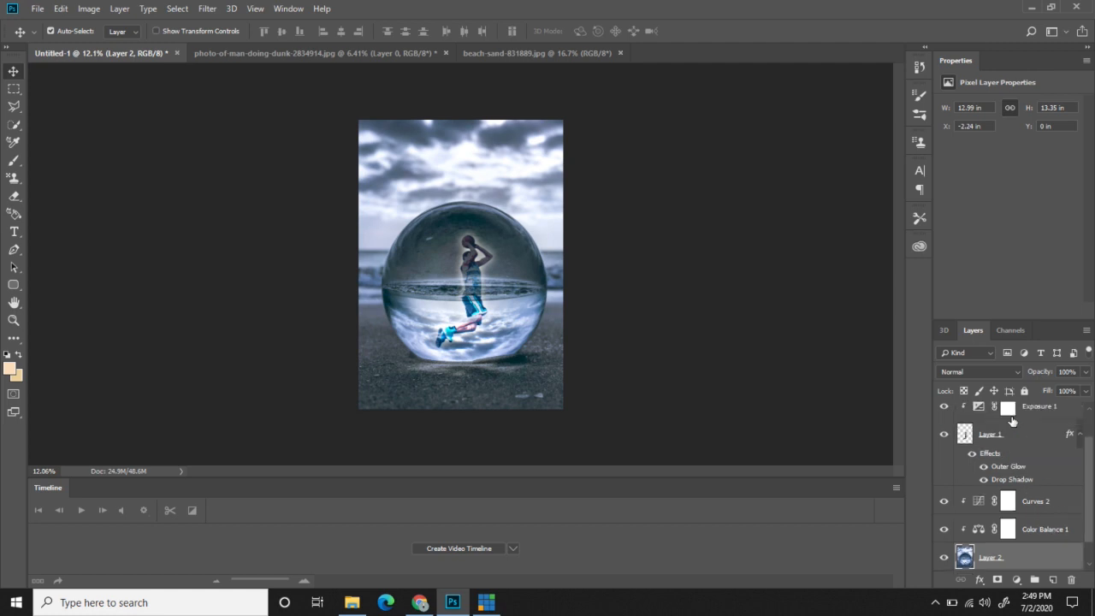
pyautogui.click(1022, 446)
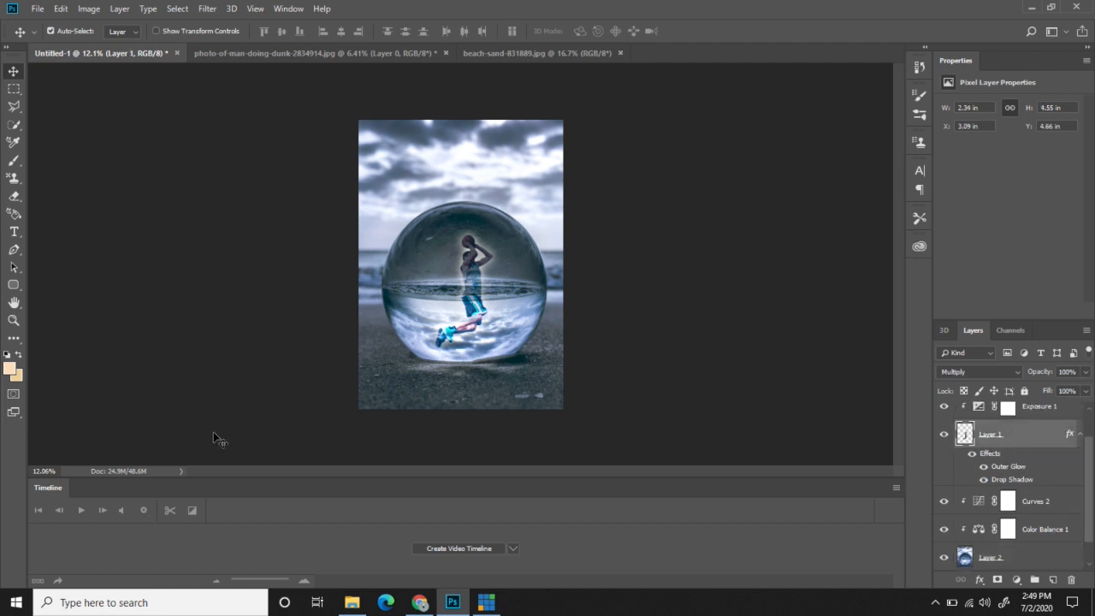
pyautogui.click(208, 8)
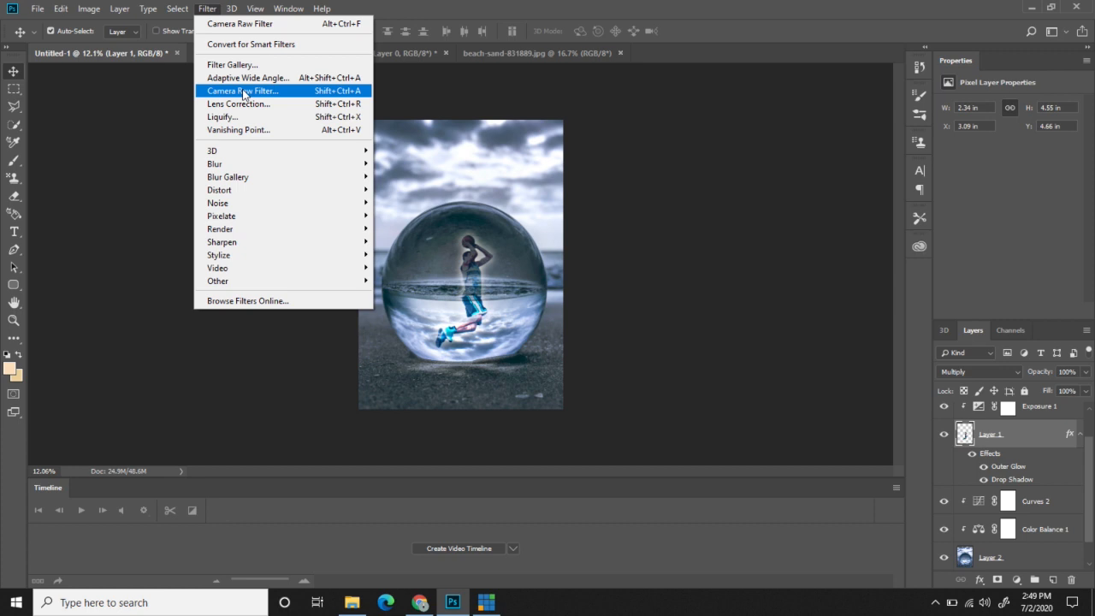
pyautogui.click(244, 95)
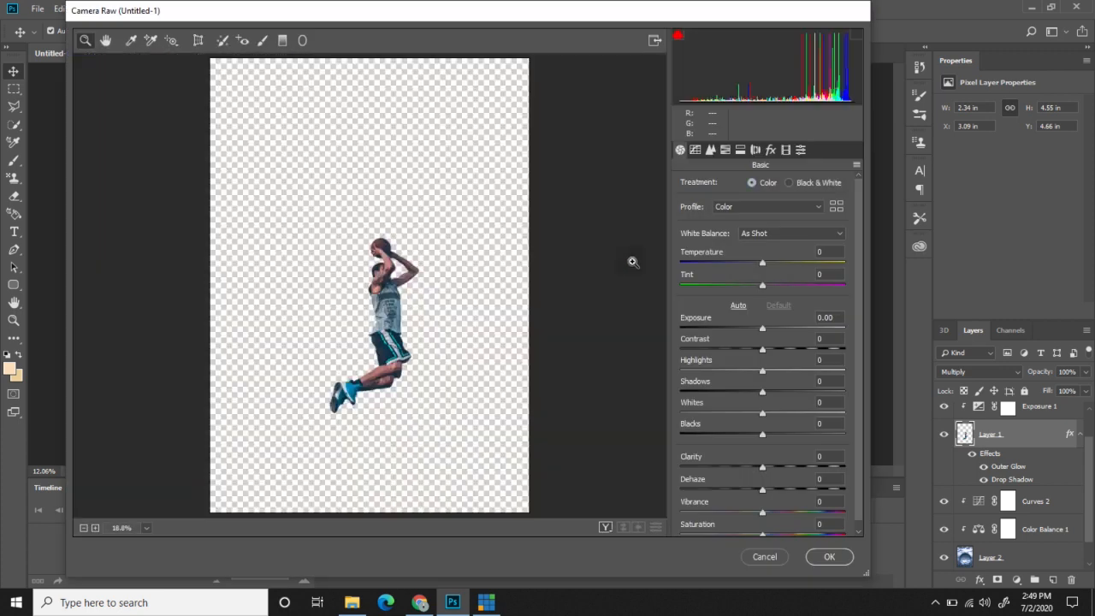
pyautogui.moveTo(770, 263); pyautogui.dragTo(782, 261)
pyautogui.moveTo(761, 322)
pyautogui.mouseDown()
pyautogui.moveTo(779, 330)
pyautogui.moveTo(760, 329)
pyautogui.mouseUp()
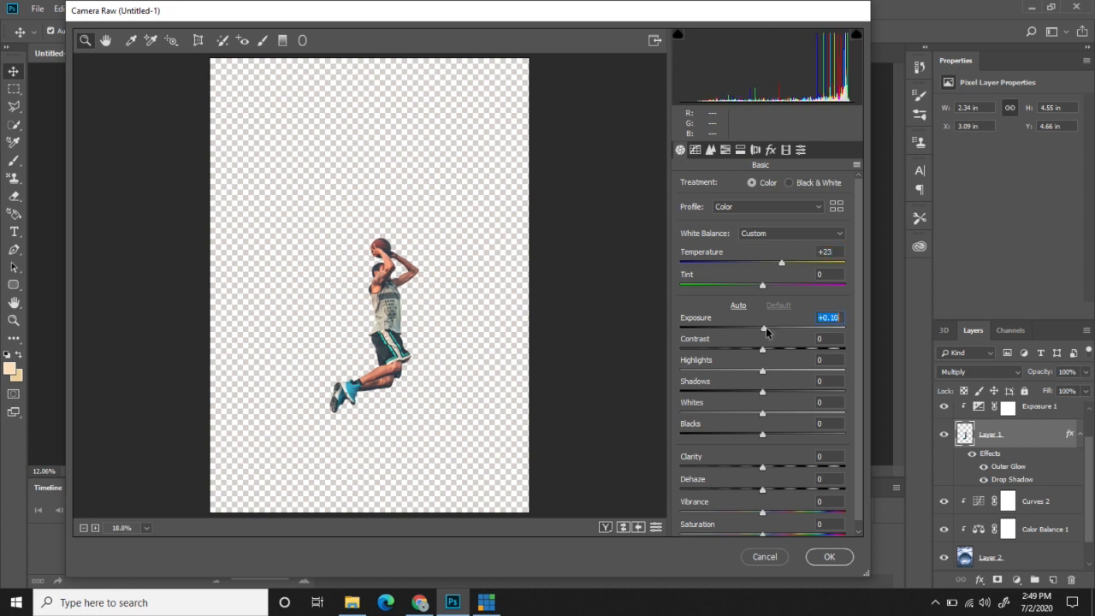
pyautogui.moveTo(765, 369)
pyautogui.mouseDown()
pyautogui.moveTo(717, 371)
pyautogui.moveTo(799, 373)
pyautogui.moveTo(774, 373)
pyautogui.mouseUp()
pyautogui.click(809, 556)
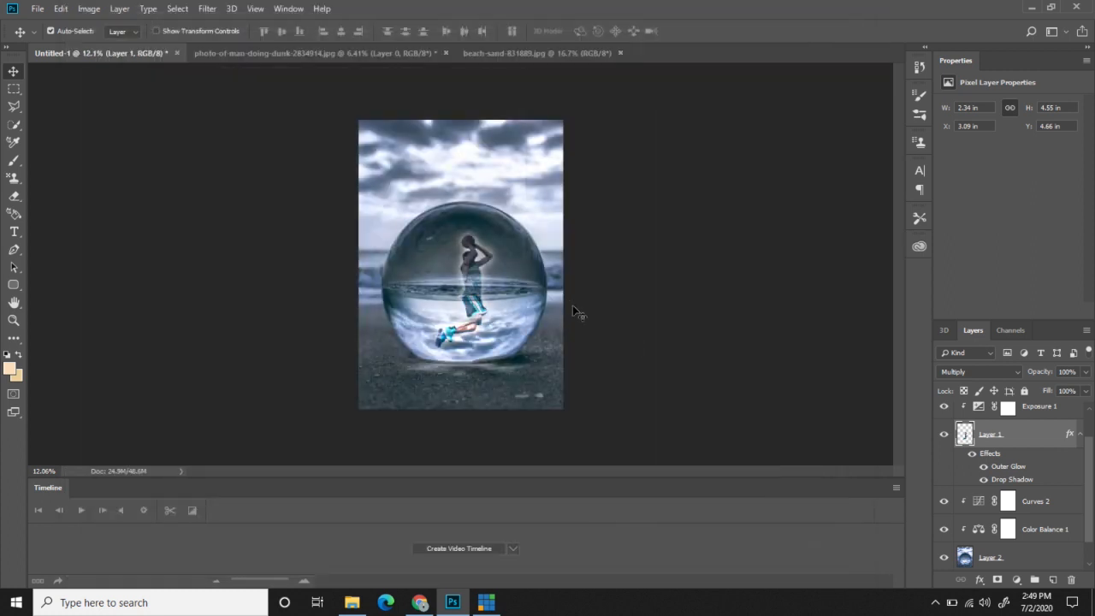
# Move the curve point of the player's clipped Curves adjustment to input 134, output 204.
pyautogui.scroll(2, 1052, 437)
pyautogui.click(1039, 416)
pyautogui.moveTo(1009, 154)
pyautogui.mouseDown()
pyautogui.moveTo(1007, 195)
pyautogui.moveTo(1028, 170)
pyautogui.moveTo(1016, 163)
pyautogui.moveTo(1023, 157)
pyautogui.mouseUp()
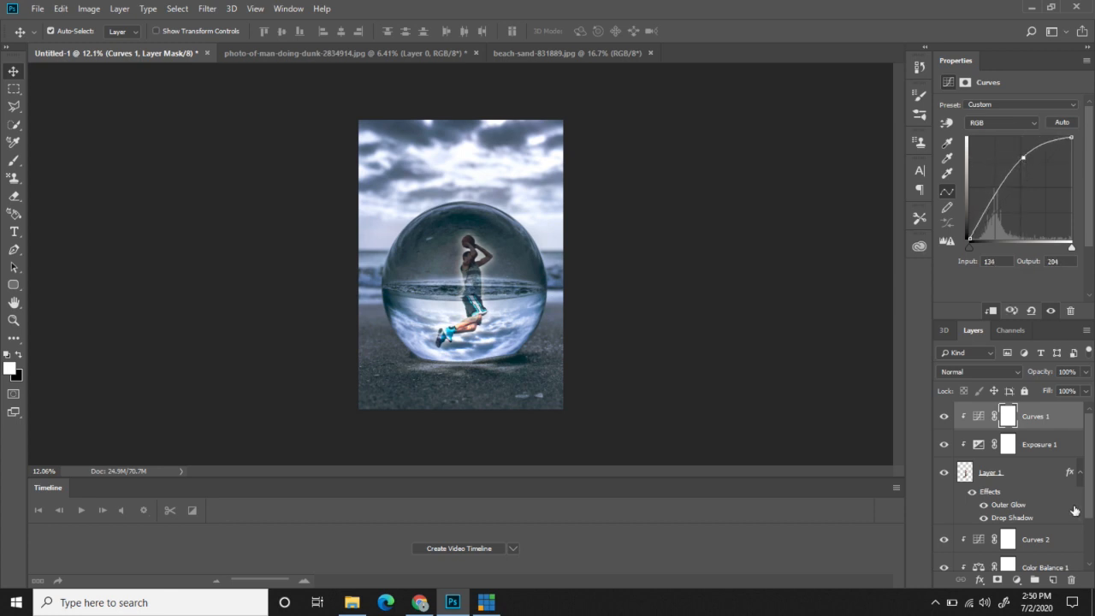
# Set the player's Exposure adjustment to exposure +1.29, offset +0.0654 and gamma 0.49, and move his curve point to input 132, output 197.
pyautogui.click(1040, 447)
pyautogui.moveTo(1023, 197)
pyautogui.mouseDown()
pyautogui.moveTo(950, 195)
pyautogui.moveTo(1051, 196)
pyautogui.moveTo(1021, 201)
pyautogui.moveTo(1037, 202)
pyautogui.moveTo(1033, 165)
pyautogui.moveTo(1013, 168)
pyautogui.moveTo(1030, 139)
pyautogui.moveTo(1058, 142)
pyautogui.moveTo(1002, 149)
pyautogui.moveTo(1020, 148)
pyautogui.moveTo(1005, 168)
pyautogui.moveTo(1029, 167)
pyautogui.moveTo(1018, 171)
pyautogui.moveTo(1048, 192)
pyautogui.moveTo(1037, 192)
pyautogui.mouseUp()
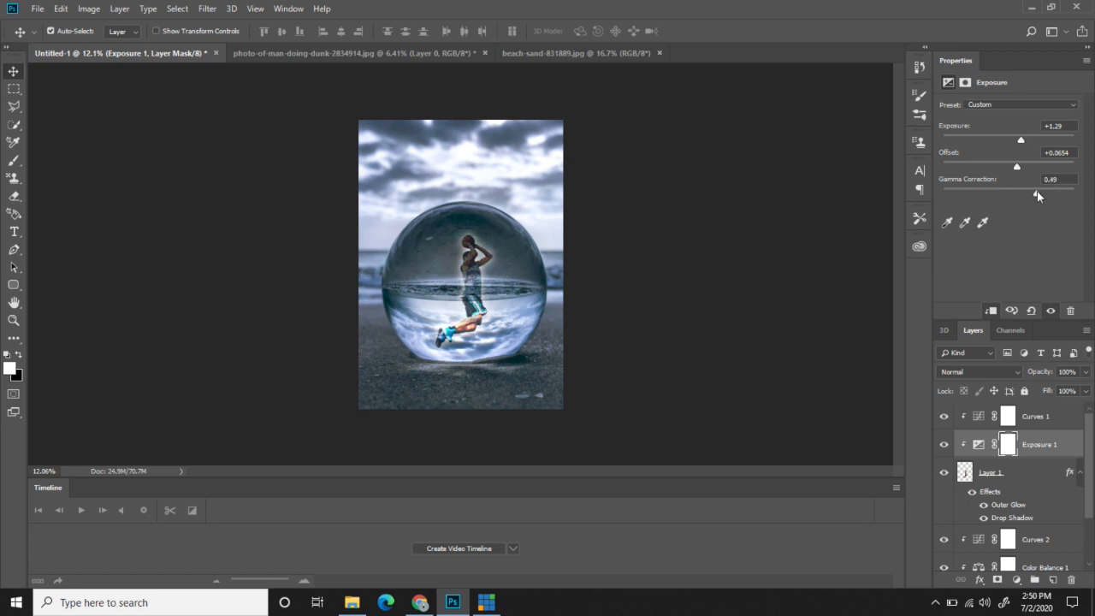
pyautogui.click(1043, 419)
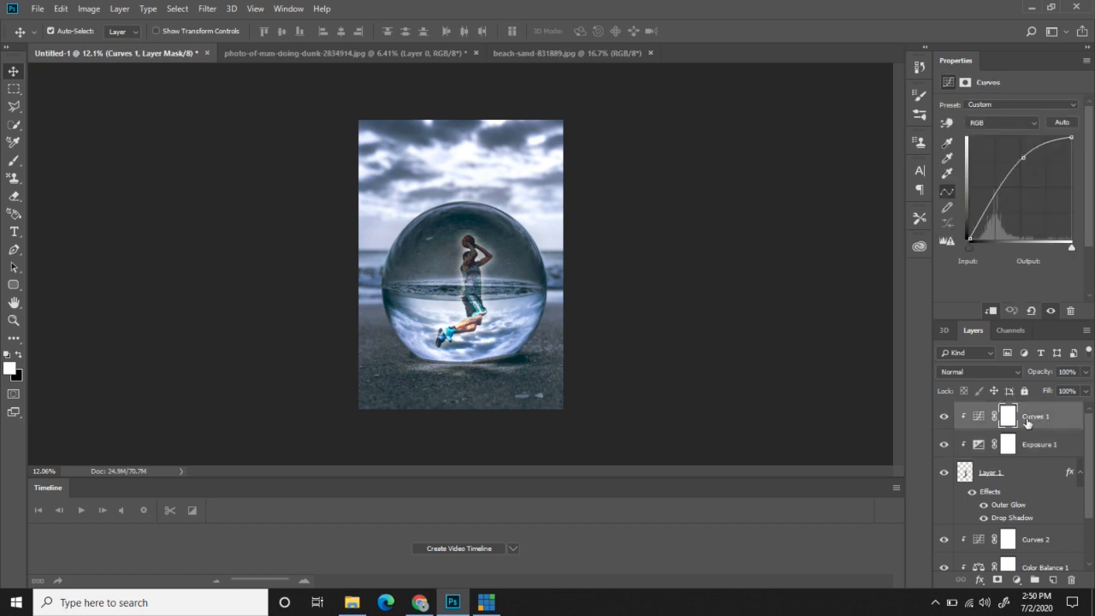
pyautogui.moveTo(1023, 157)
pyautogui.mouseDown()
pyautogui.moveTo(1030, 190)
pyautogui.moveTo(1022, 160)
pyautogui.mouseUp()
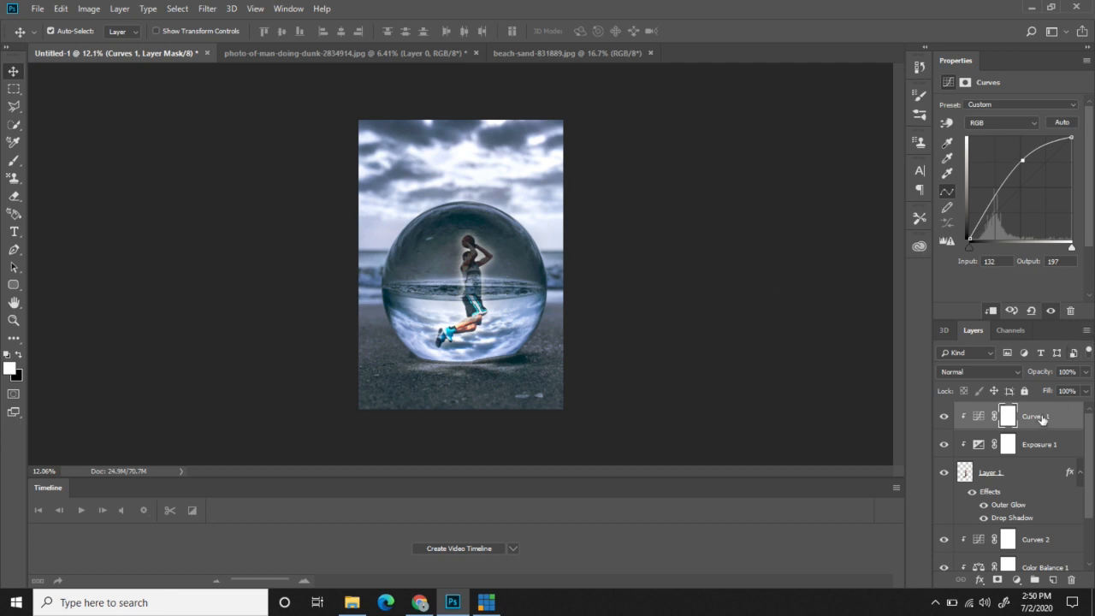
# Lighten the beach layer with Hue/Saturation at lightness +8.
pyautogui.scroll(-1, 1040, 518)
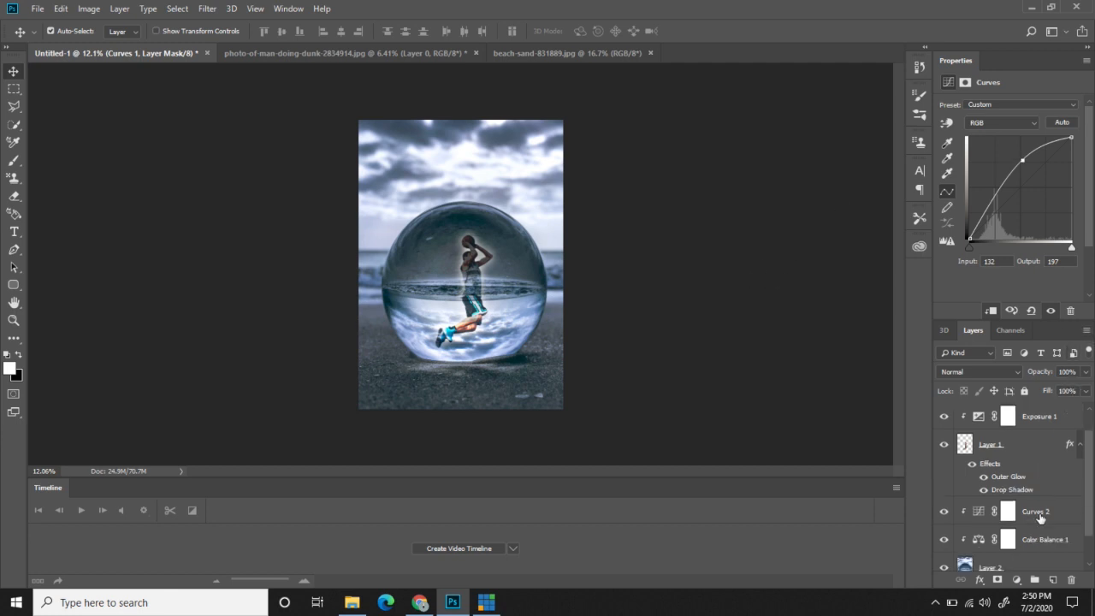
pyautogui.click(1033, 567)
pyautogui.scroll(-1, 1033, 530)
pyautogui.moveTo(1040, 374)
pyautogui.mouseDown()
pyautogui.moveTo(1024, 375)
pyautogui.moveTo(1052, 376)
pyautogui.mouseUp()
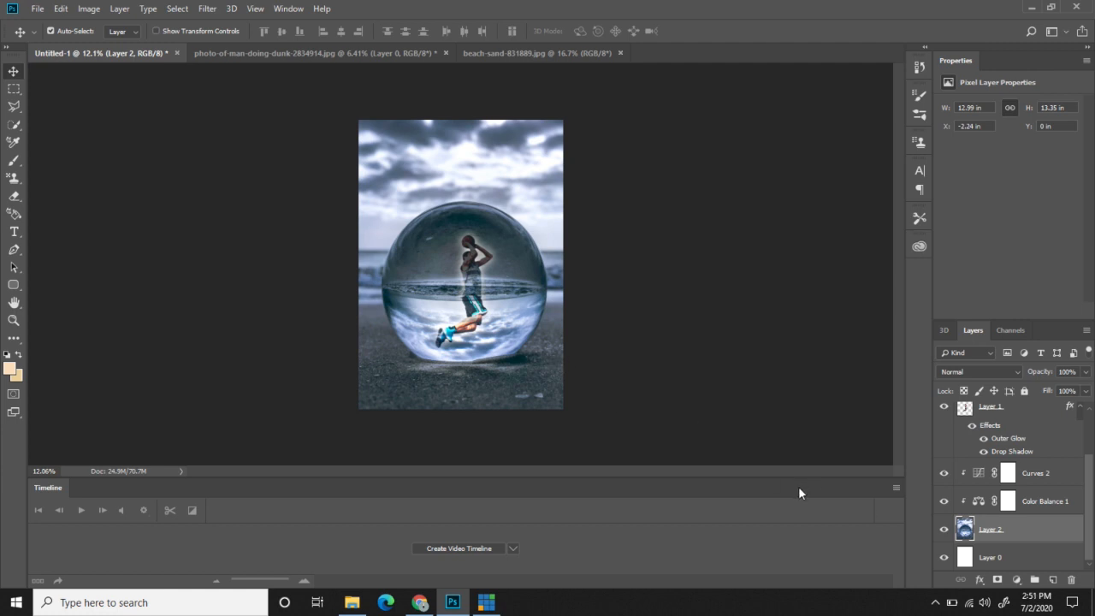
pyautogui.hotkey('ctrl', 'u')
pyautogui.moveTo(836, 272); pyautogui.dragTo(842, 275)
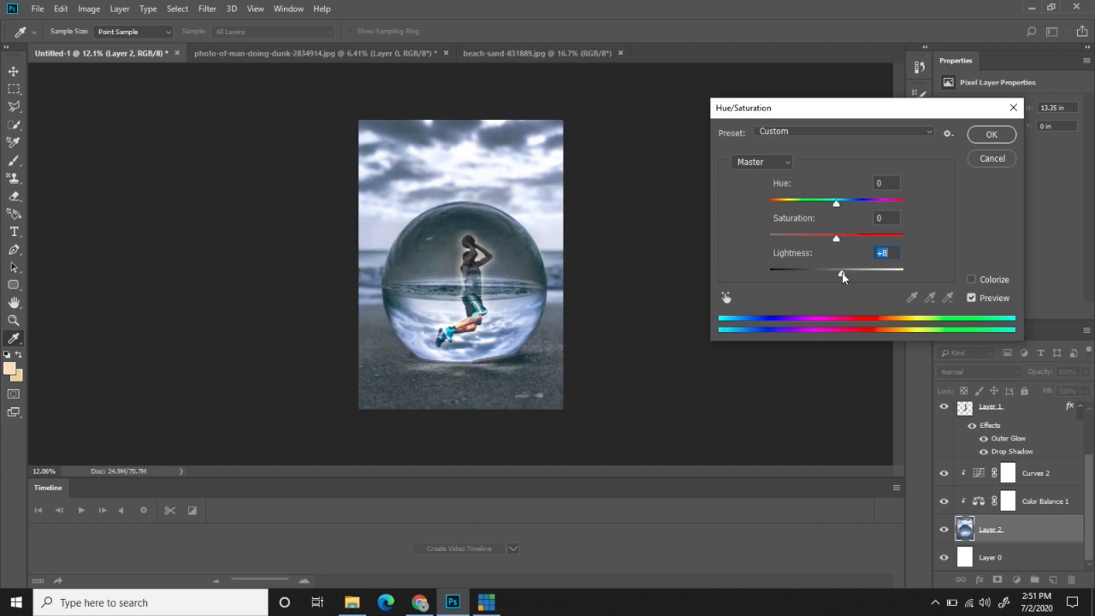
pyautogui.click(990, 135)
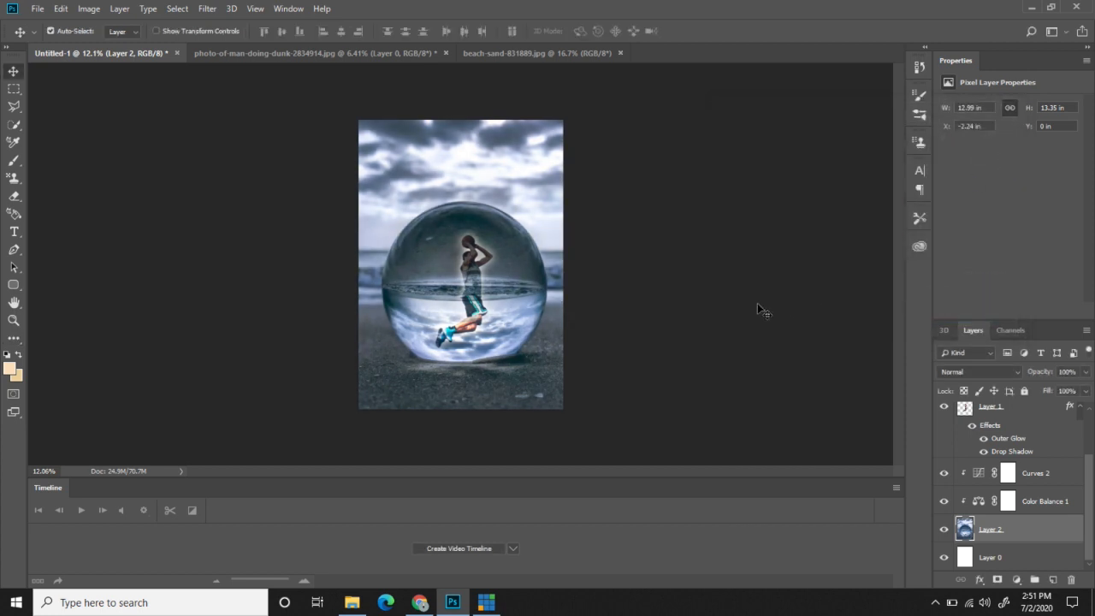
pyautogui.hotkey('ctrl', '+')
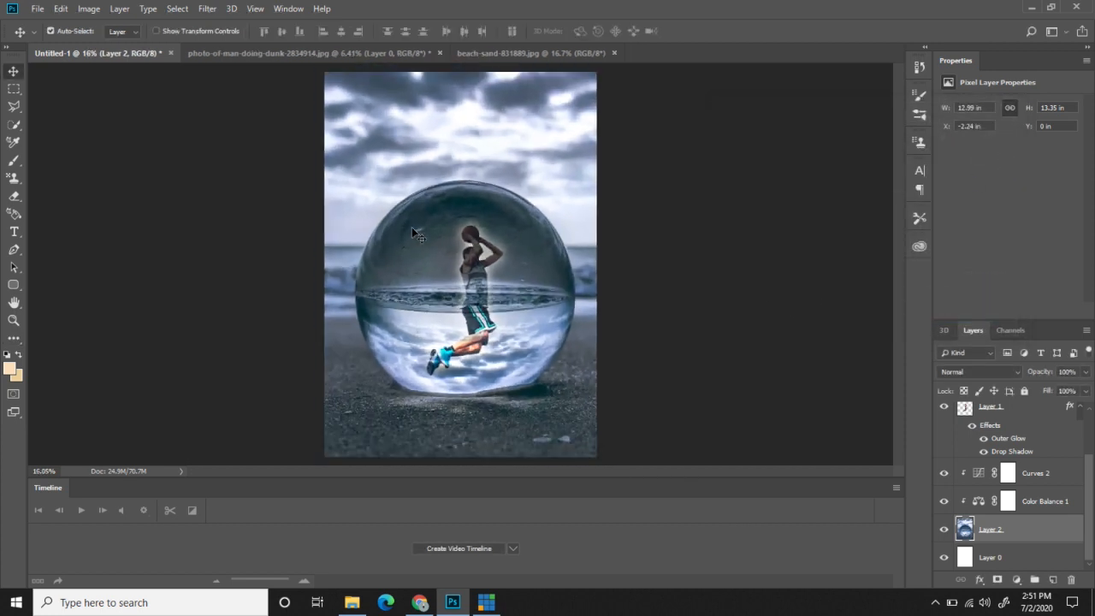
pyautogui.click(38, 8)
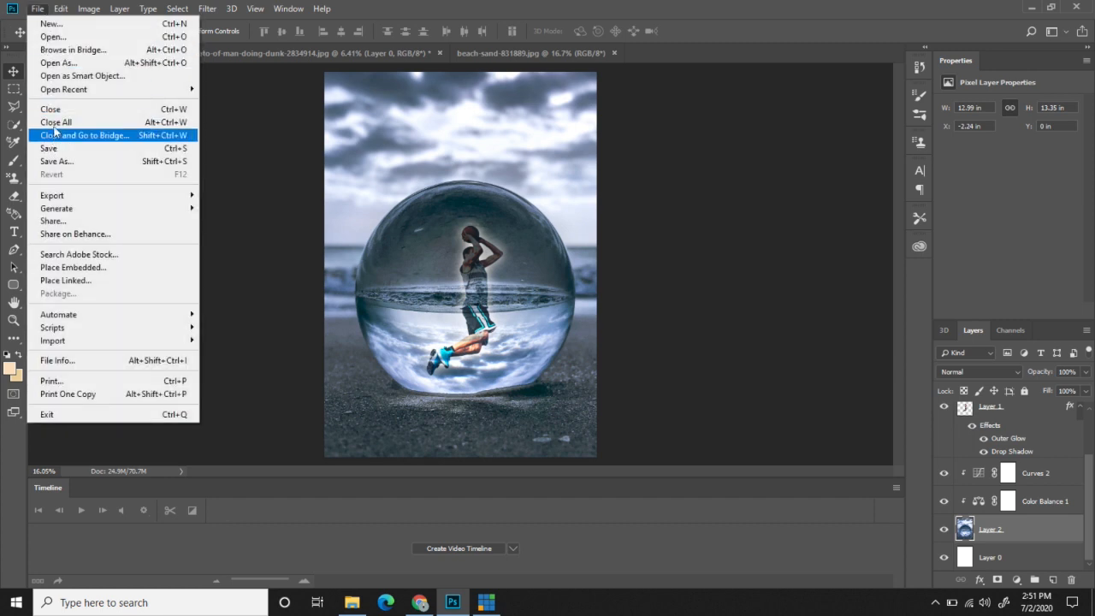
pyautogui.click(65, 62)
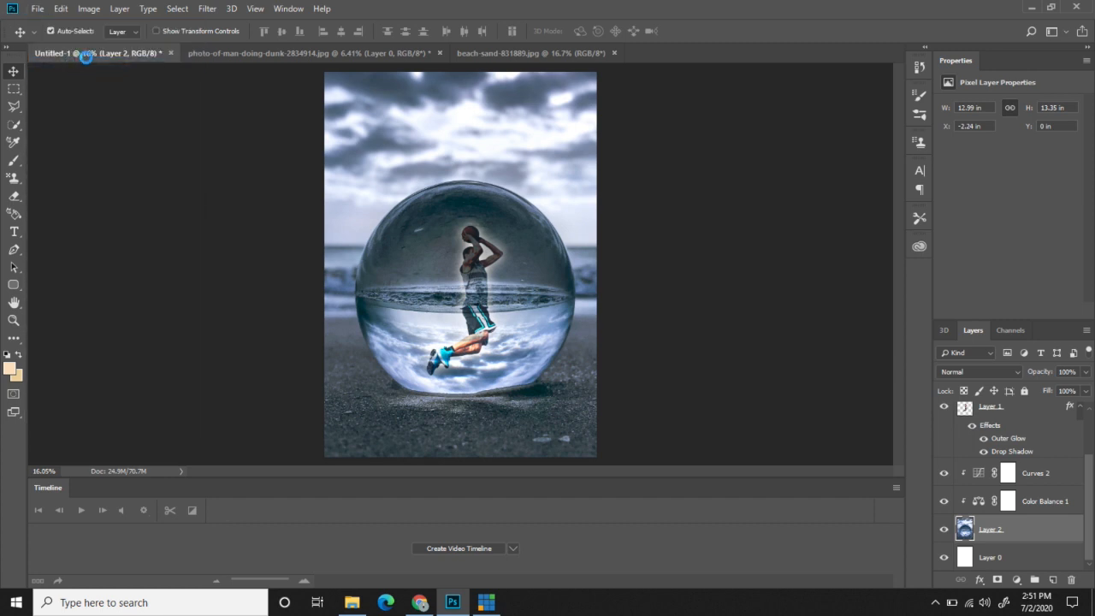
pyautogui.click(526, 14)
# Shift the player slightly left and down inside the ball, enlarge him to about 107% with Free Transform, and nudge him down.
pyautogui.moveTo(477, 295)
pyautogui.mouseDown()
pyautogui.moveTo(451, 292)
pyautogui.moveTo(470, 293)
pyautogui.moveTo(461, 306)
pyautogui.mouseUp()
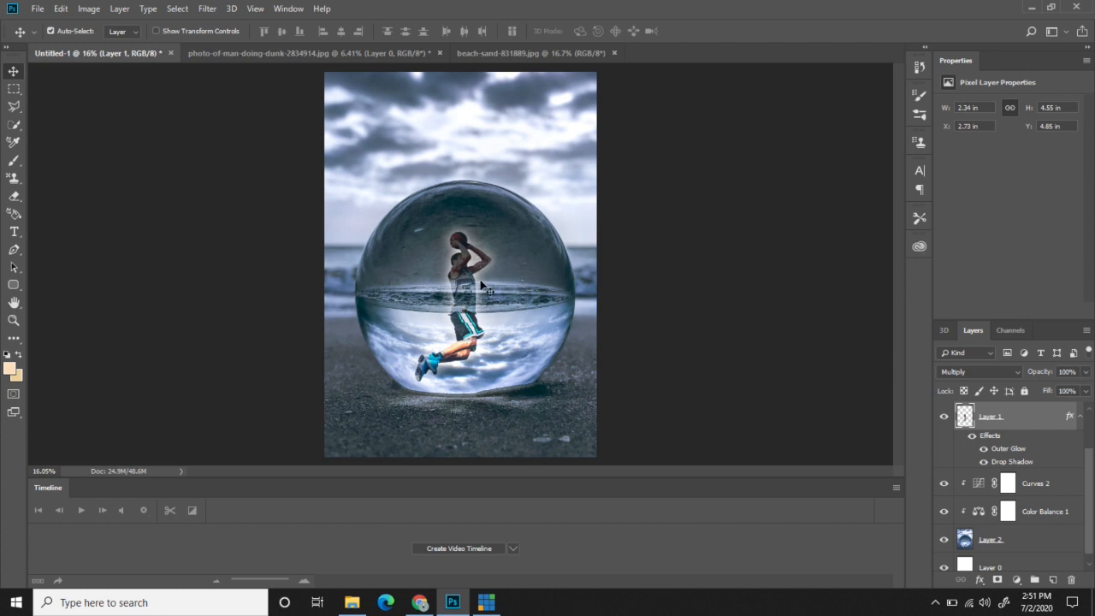
pyautogui.click(63, 10)
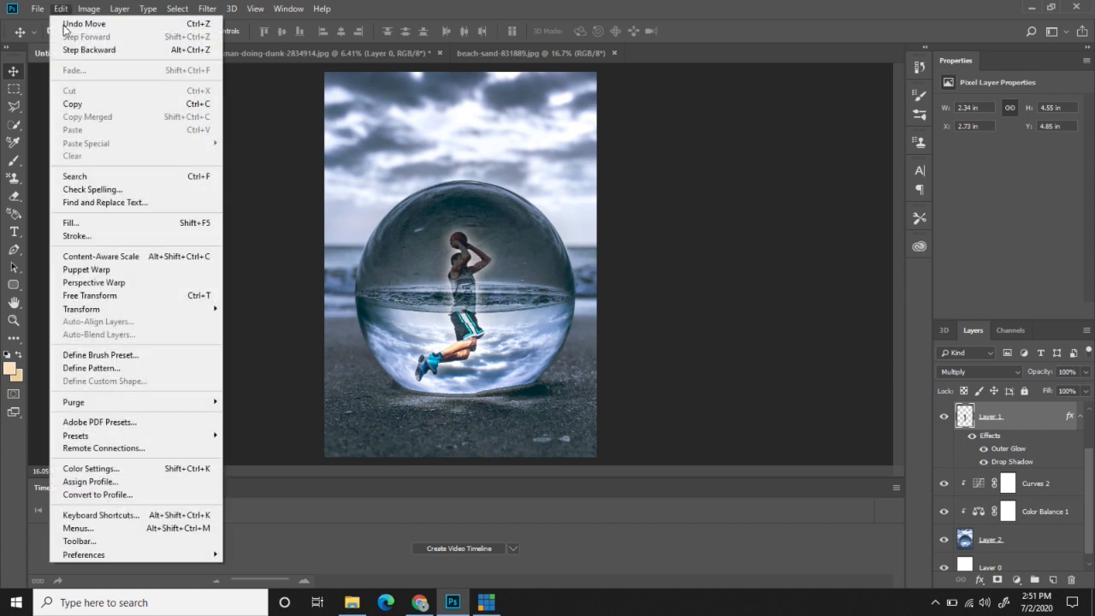
pyautogui.click(155, 296)
pyautogui.moveTo(490, 230); pyautogui.dragTo(497, 221)
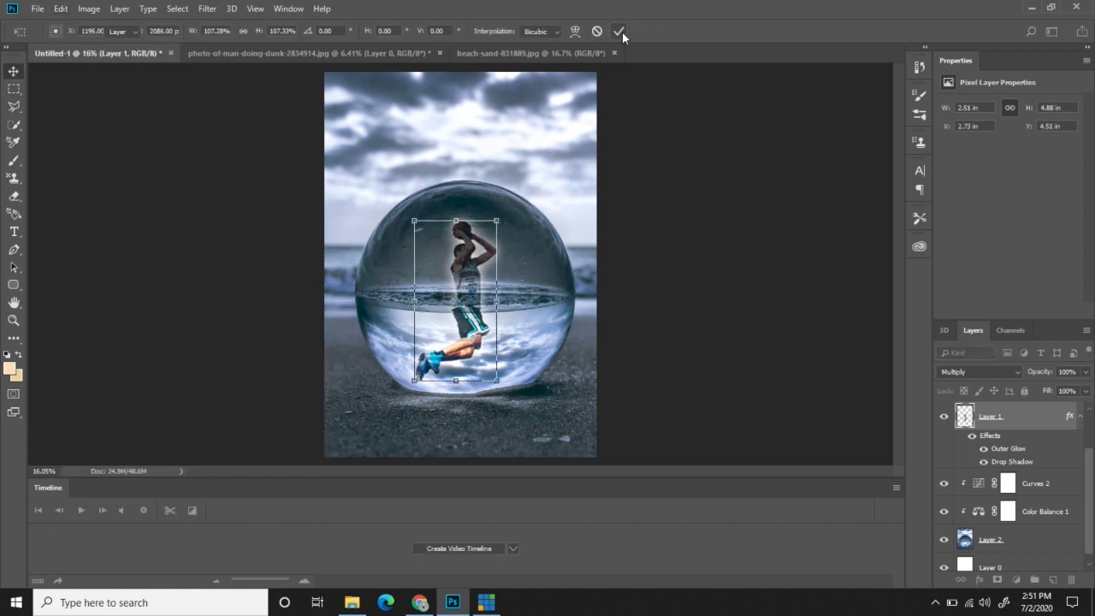
pyautogui.click(619, 32)
pyautogui.moveTo(460, 289); pyautogui.dragTo(477, 295)
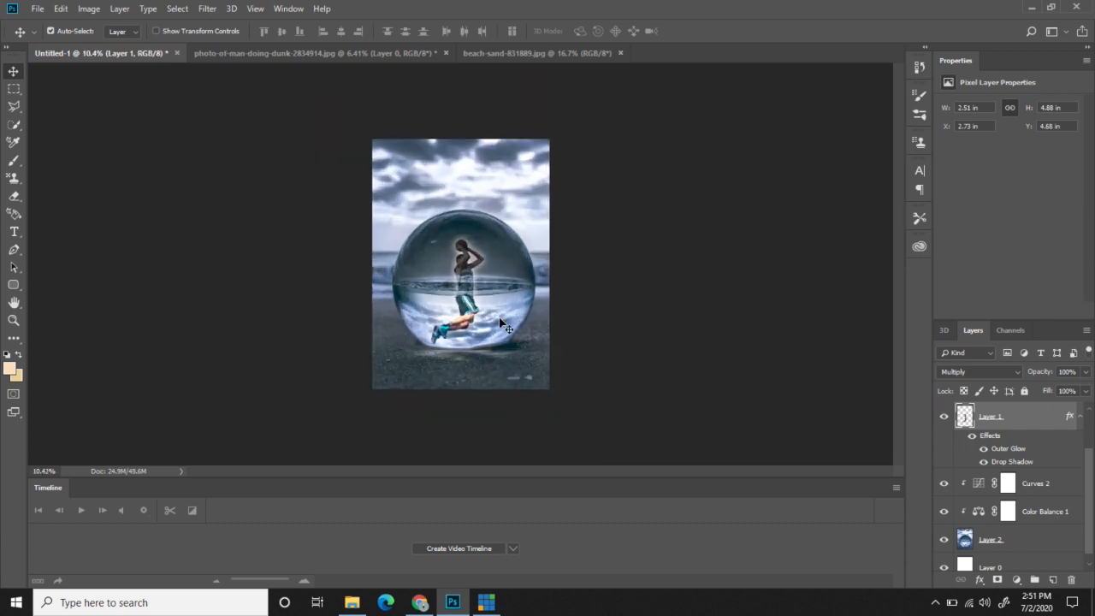
# Save the composite as a JPEG named Basket in the Download folder under Pictures, at maximum quality 12 with the Progressive format option.
pyautogui.click(38, 9)
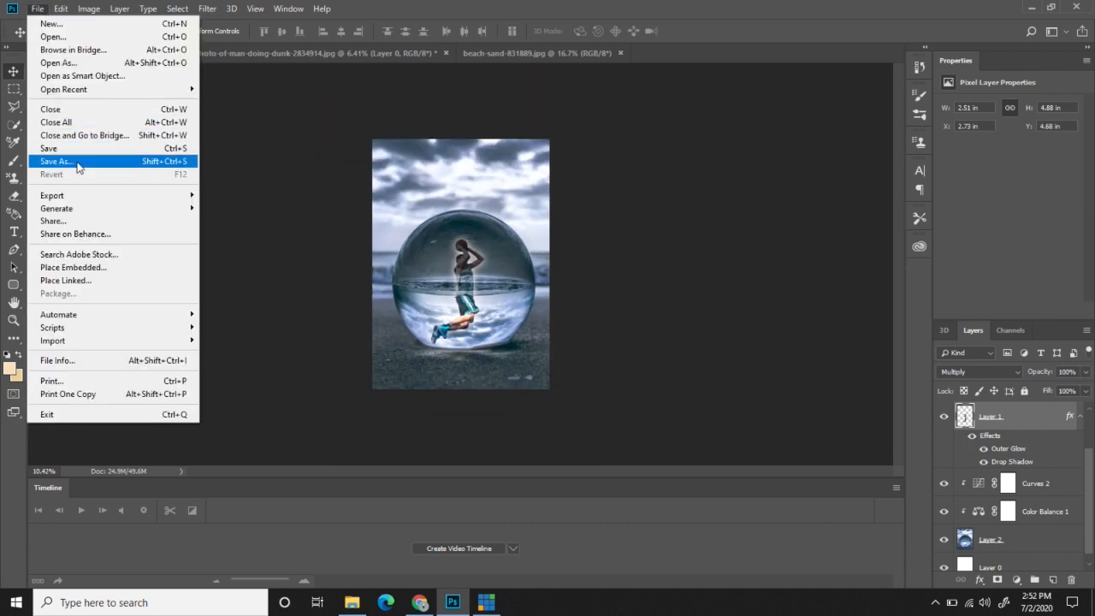
pyautogui.click(77, 161)
pyautogui.click(253, 276)
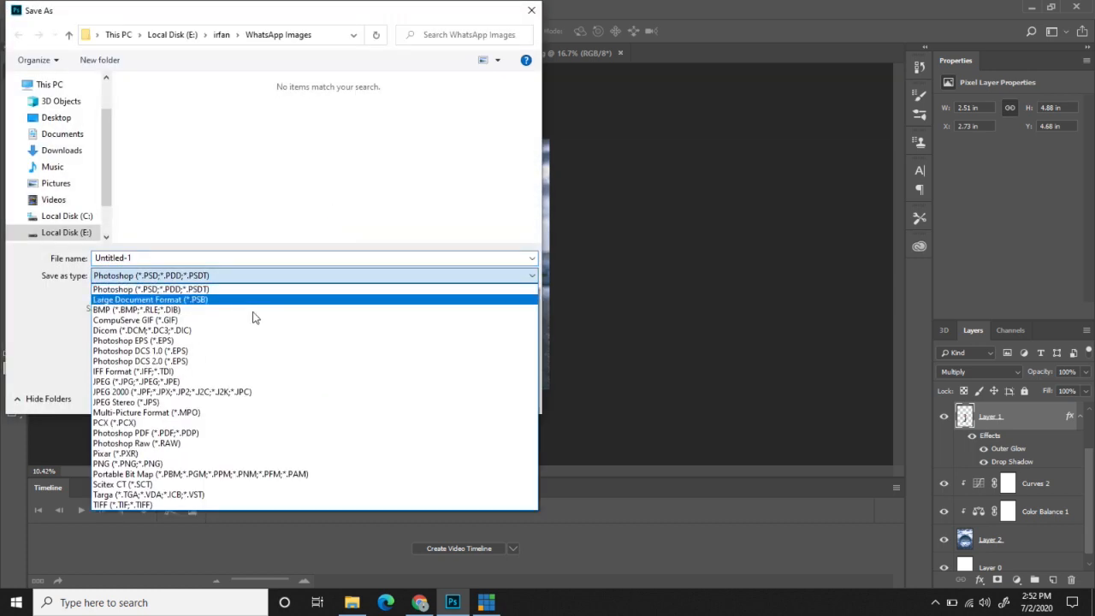
pyautogui.click(239, 381)
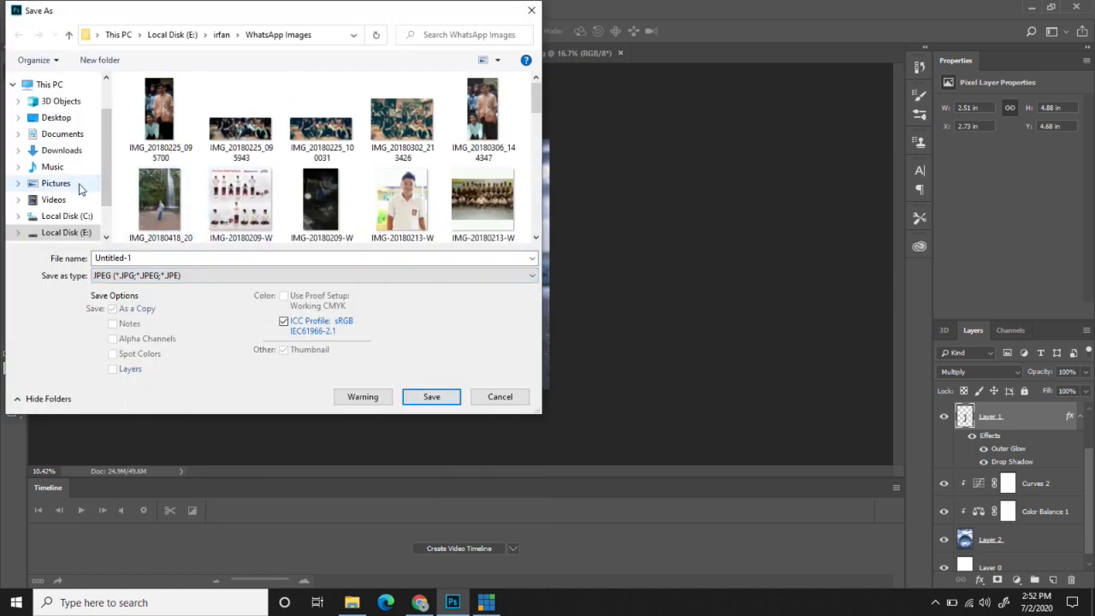
pyautogui.click(77, 184)
pyautogui.doubleClick(343, 115)
pyautogui.click(361, 256)
pyautogui.write('P')
pyautogui.press('BackSpace')
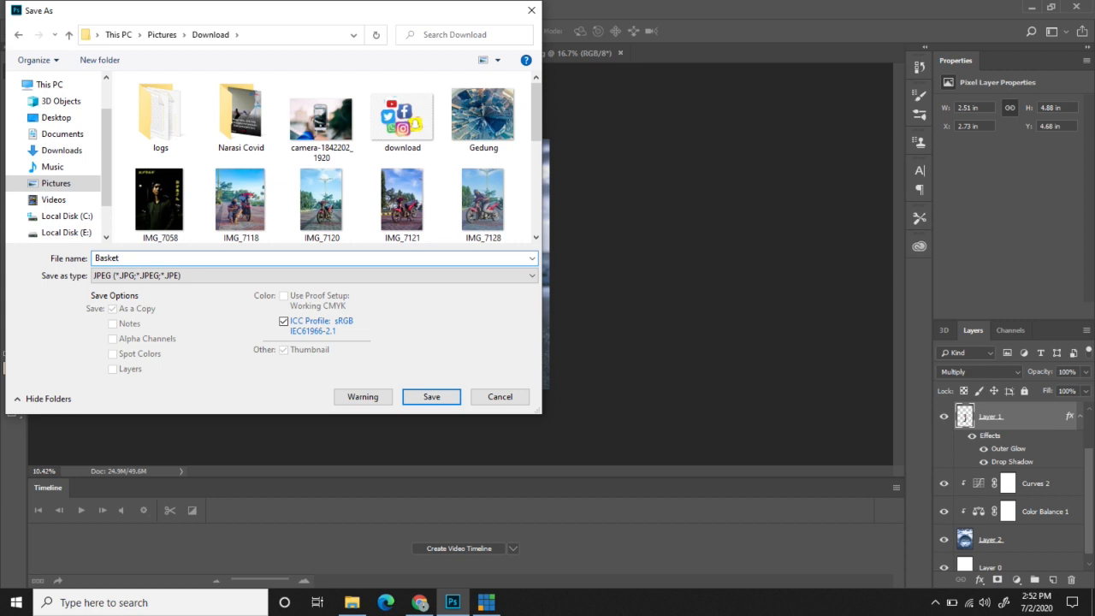
pyautogui.press('Return')
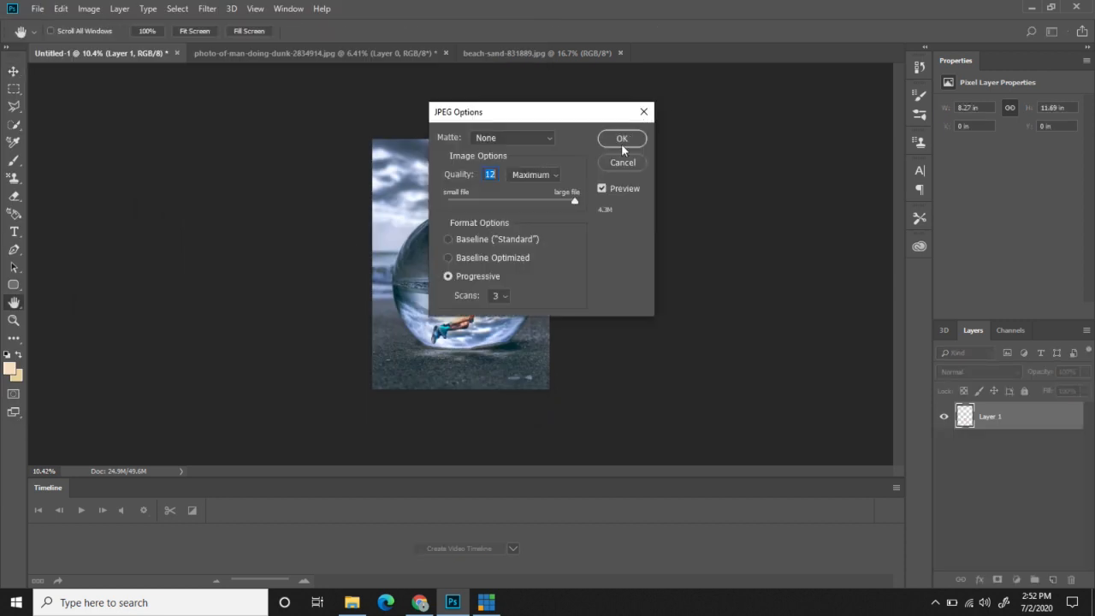
pyautogui.click(621, 139)
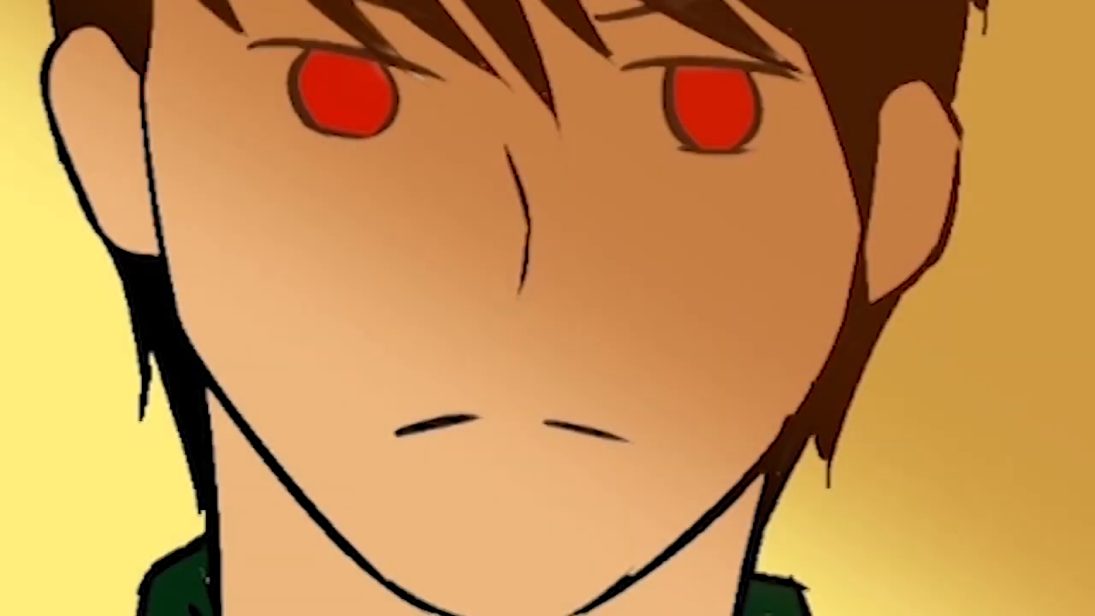